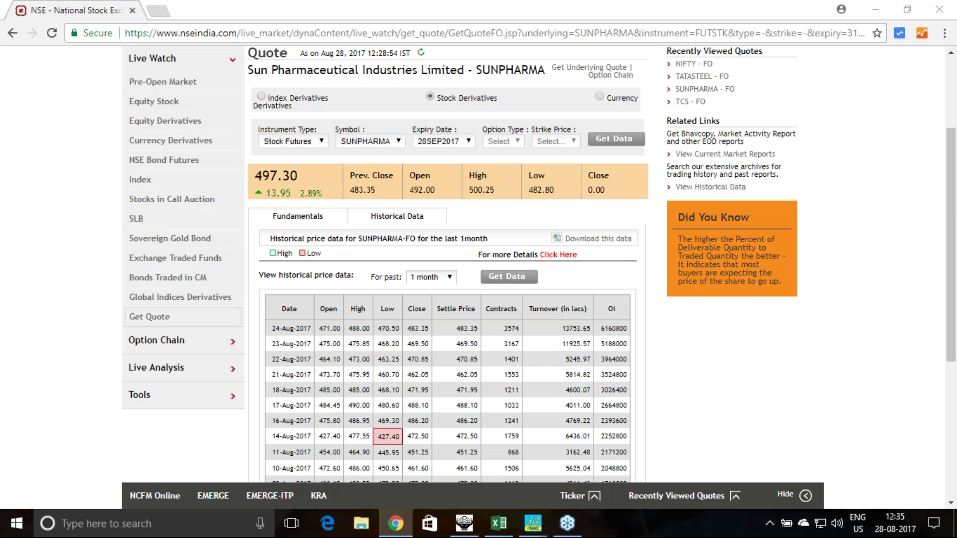
Look over SUNPHARMA's one-month historical futures prices and briefly view the Smart Finance Option Strategy window before returning to the NSE page.
{"action": "scroll", "coordinate": [508, 394], "scroll_direction": "down", "scroll_amount": 2}
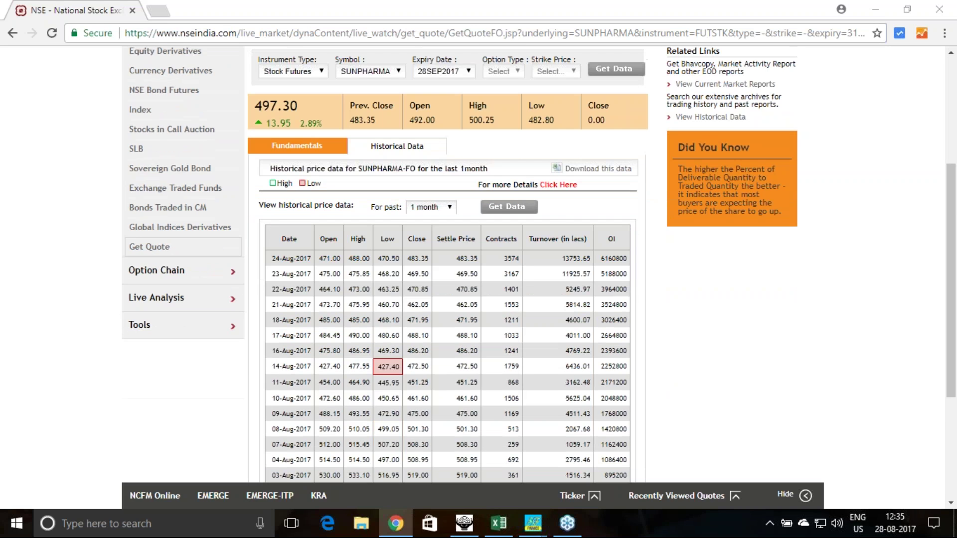
{"action": "scroll", "coordinate": [448, 264], "scroll_direction": "up", "scroll_amount": 2}
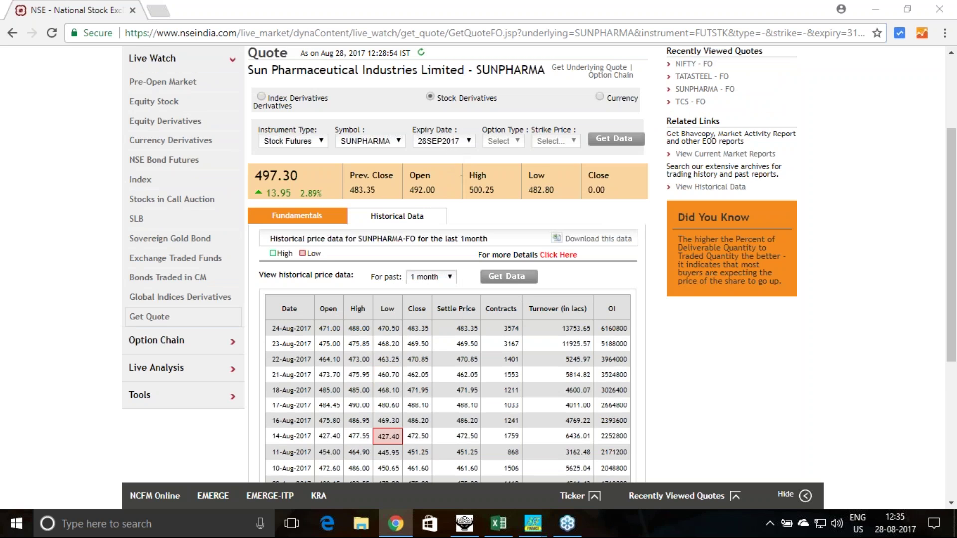
{"action": "mouse_move", "coordinate": [885, 518]}
{"action": "mouse_move", "coordinate": [533, 524]}
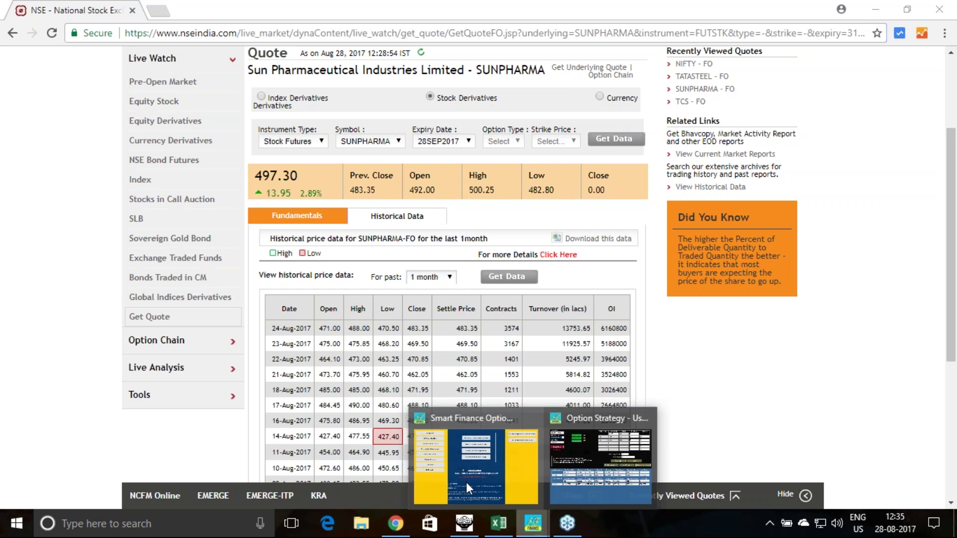
{"action": "mouse_move", "coordinate": [478, 477]}
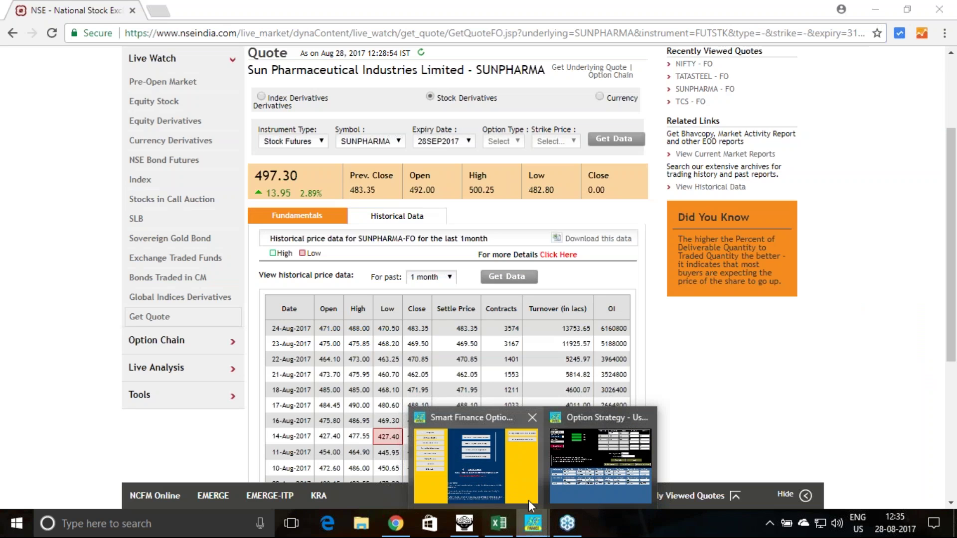
{"action": "left_click", "coordinate": [533, 486]}
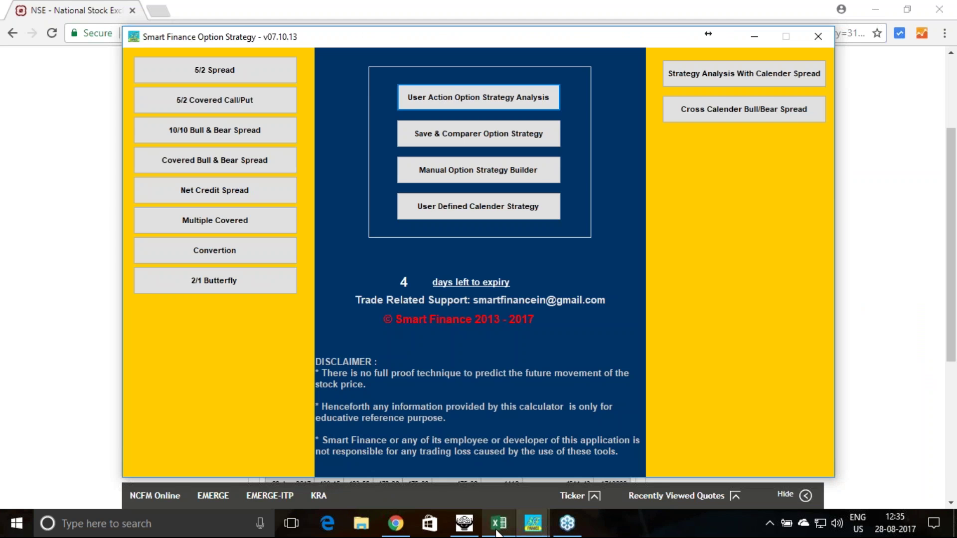
{"action": "mouse_move", "coordinate": [500, 533]}
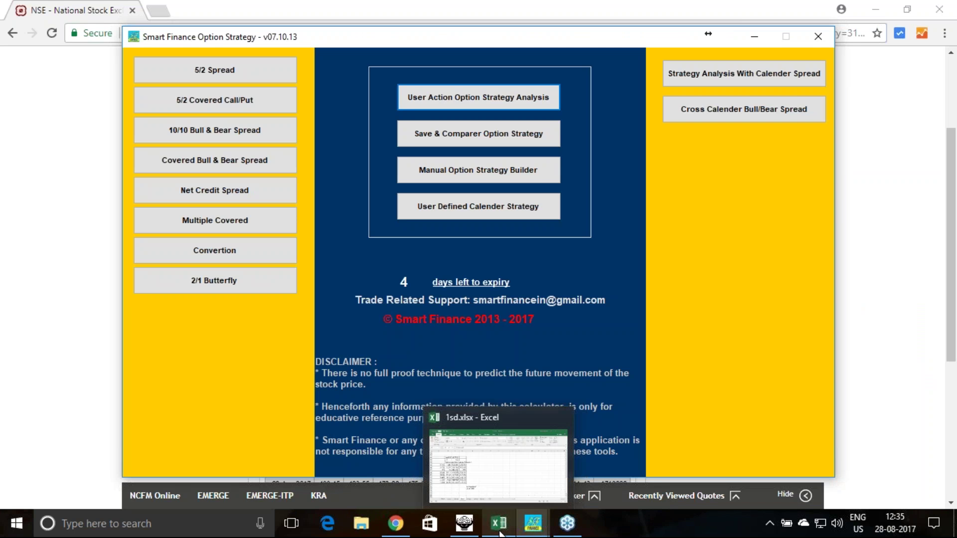
{"action": "left_click", "coordinate": [396, 523]}
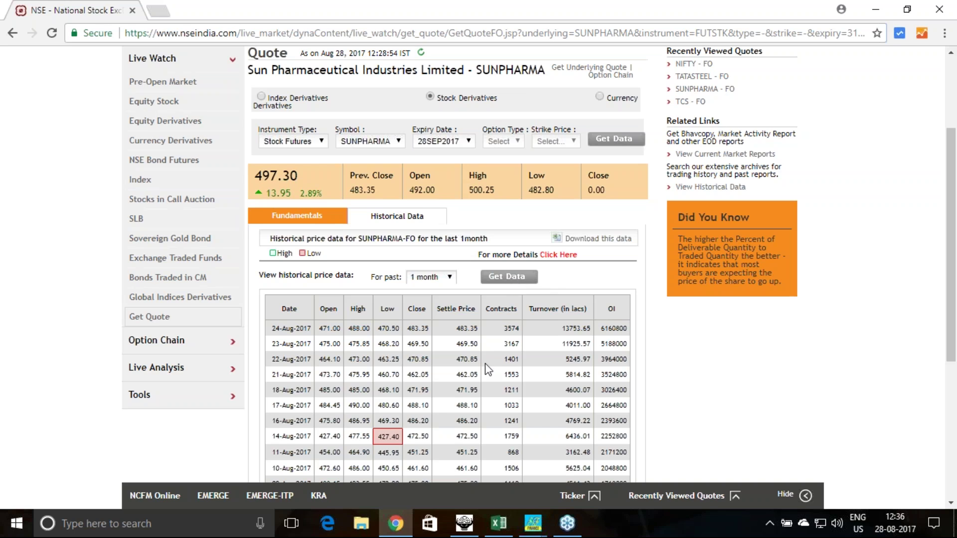
Show the SUNPHARMA futures fundamentals, circle the annualised volatility with the pen, and write a circled 365 on the page.
{"action": "scroll", "coordinate": [456, 298], "scroll_direction": "down", "scroll_amount": 3}
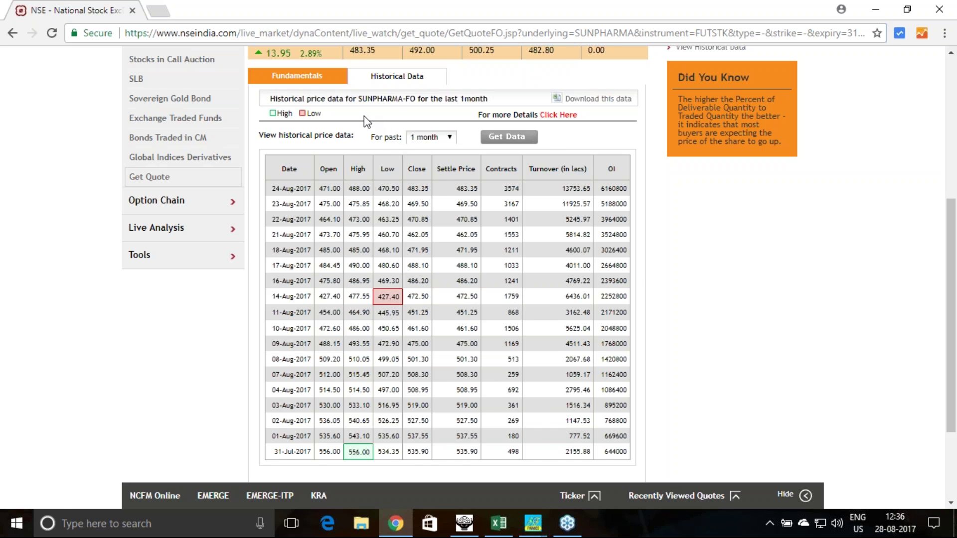
{"action": "left_click", "coordinate": [297, 76]}
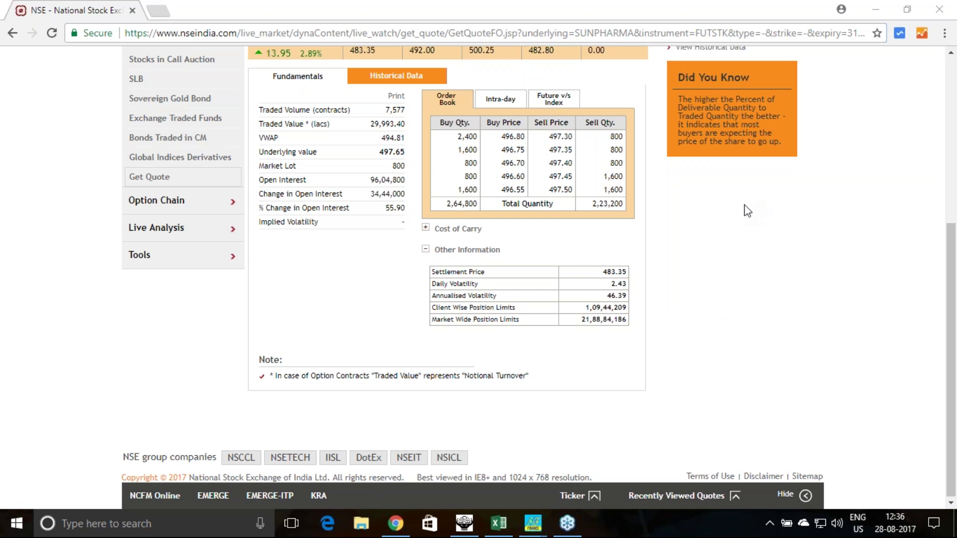
{"action": "mouse_move", "coordinate": [634, 299]}
{"action": "left_mouse_down"}
{"action": "mouse_move", "coordinate": [608, 301]}
{"action": "mouse_move", "coordinate": [627, 289]}
{"action": "mouse_move", "coordinate": [634, 298]}
{"action": "left_mouse_up"}
{"action": "mouse_move", "coordinate": [282, 283]}
{"action": "left_mouse_down"}
{"action": "mouse_move", "coordinate": [299, 308]}
{"action": "mouse_move", "coordinate": [288, 302]}
{"action": "left_mouse_up"}
{"action": "mouse_move", "coordinate": [324, 273]}
{"action": "left_mouse_down"}
{"action": "mouse_move", "coordinate": [322, 289]}
{"action": "mouse_move", "coordinate": [355, 284]}
{"action": "mouse_move", "coordinate": [360, 272]}
{"action": "mouse_move", "coordinate": [354, 314]}
{"action": "mouse_move", "coordinate": [271, 252]}
{"action": "mouse_move", "coordinate": [363, 299]}
{"action": "left_mouse_up"}
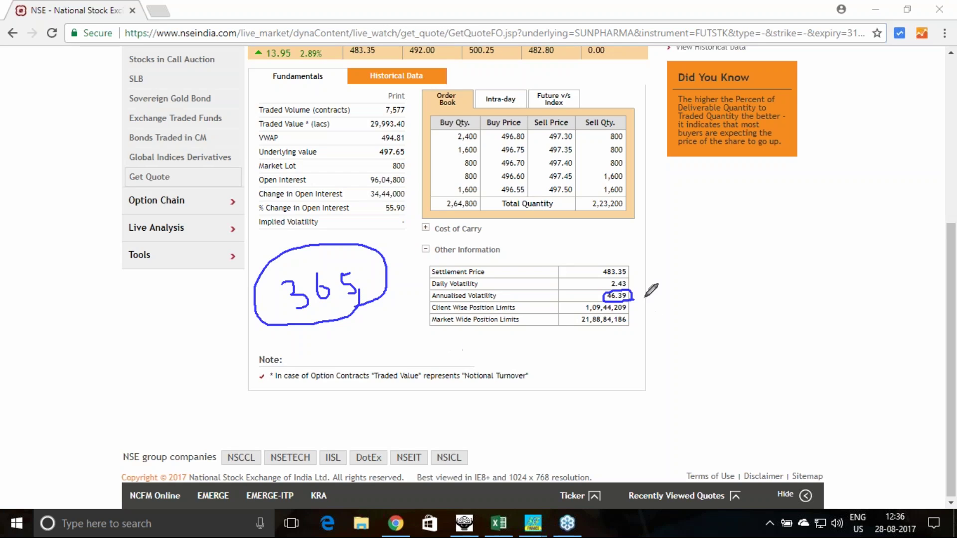
{"action": "left_click_drag", "start_coordinate": [633, 296], "coordinate": [650, 295]}
Switch to the 1sd.xlsx workbook in Excel and set the volatility in C36's one-standard-deviation formula to 0.4639.
{"action": "mouse_move", "coordinate": [526, 529]}
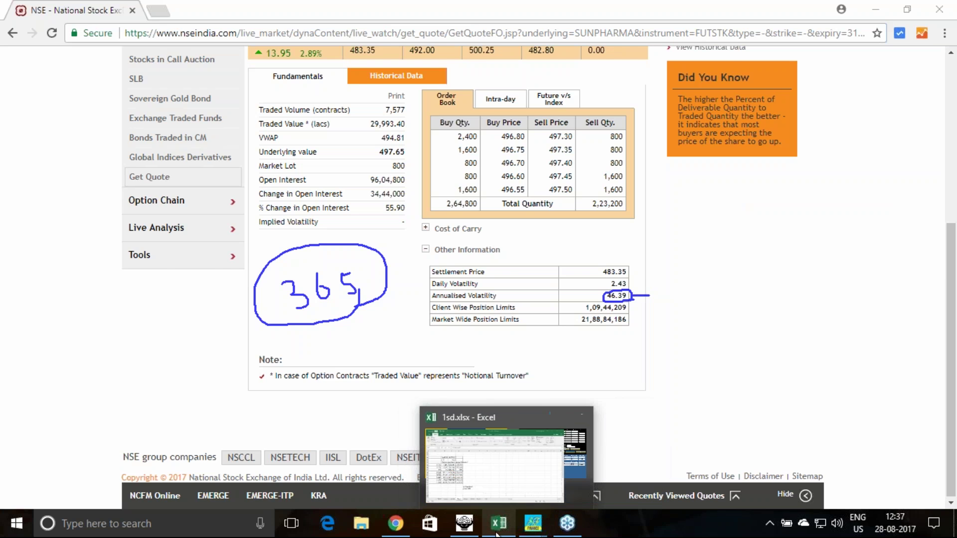
{"action": "left_click", "coordinate": [500, 528]}
{"action": "left_click", "coordinate": [188, 194]}
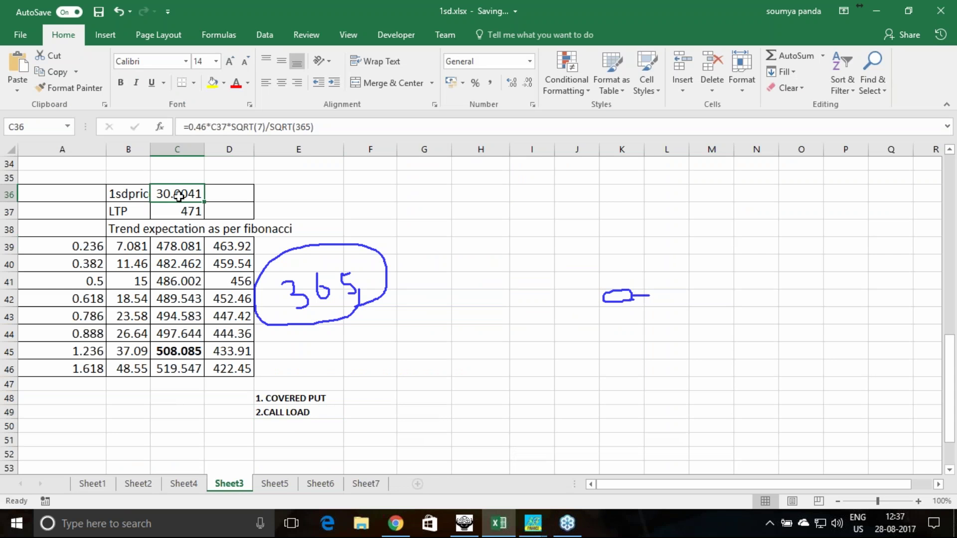
{"action": "left_click", "coordinate": [207, 127]}
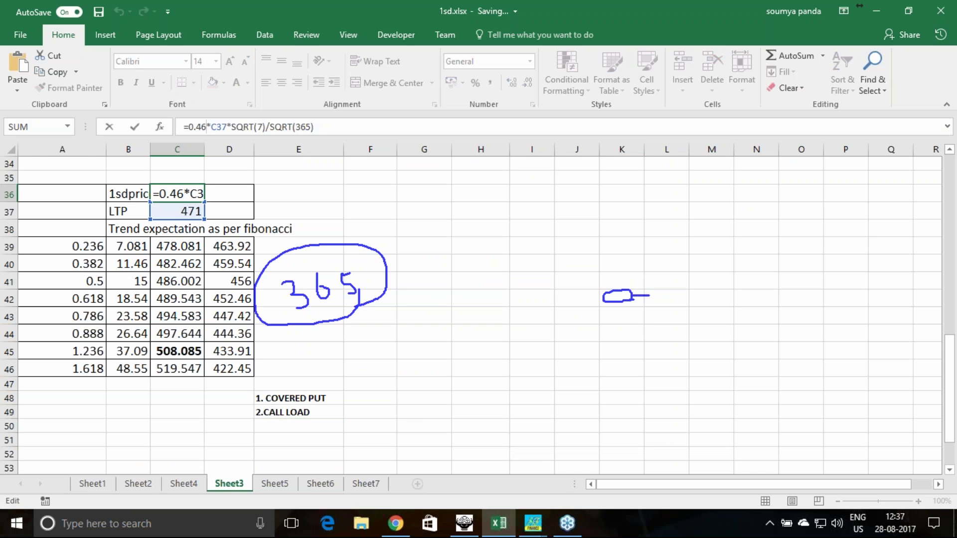
{"action": "type", "text": "39"}
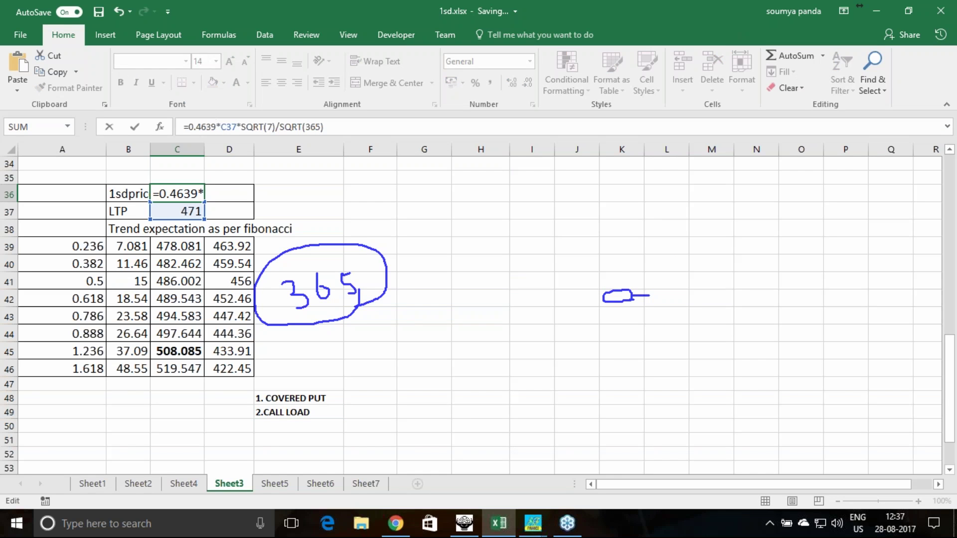
{"action": "key", "text": "Return"}
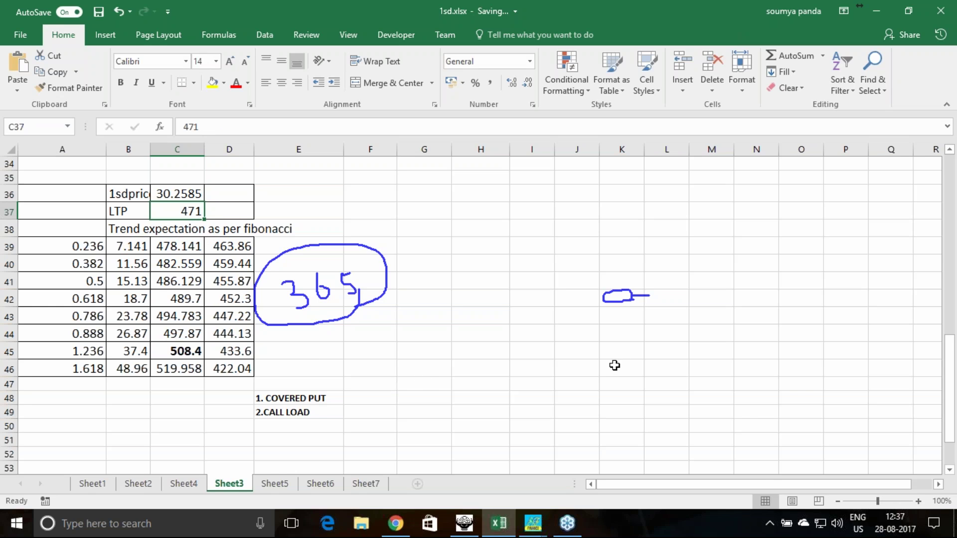
Set the LTP in C37 to 427.4 and check it against the monthly low in SUNPHARMA's historical data on the NSE page.
{"action": "type", "text": "427.4"}
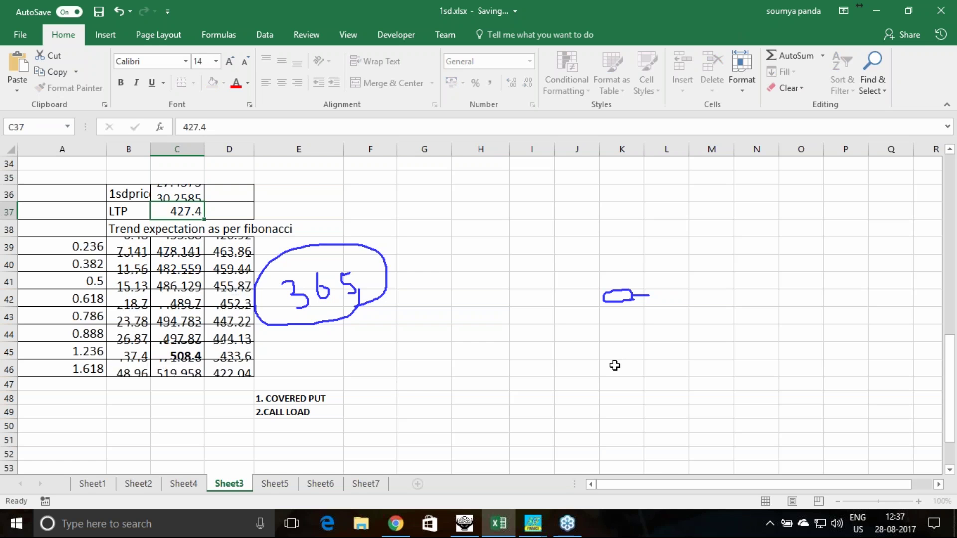
{"action": "left_click", "coordinate": [396, 523]}
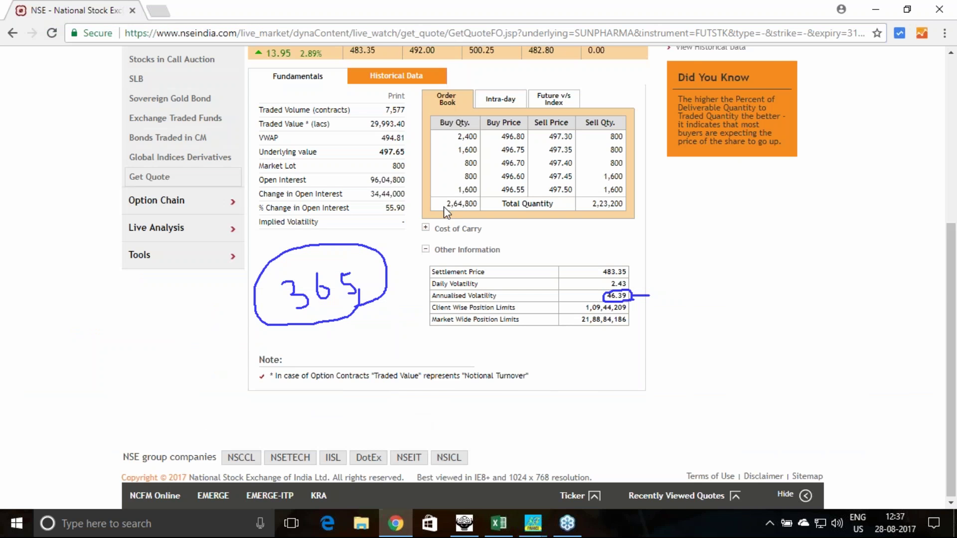
{"action": "left_click", "coordinate": [396, 77]}
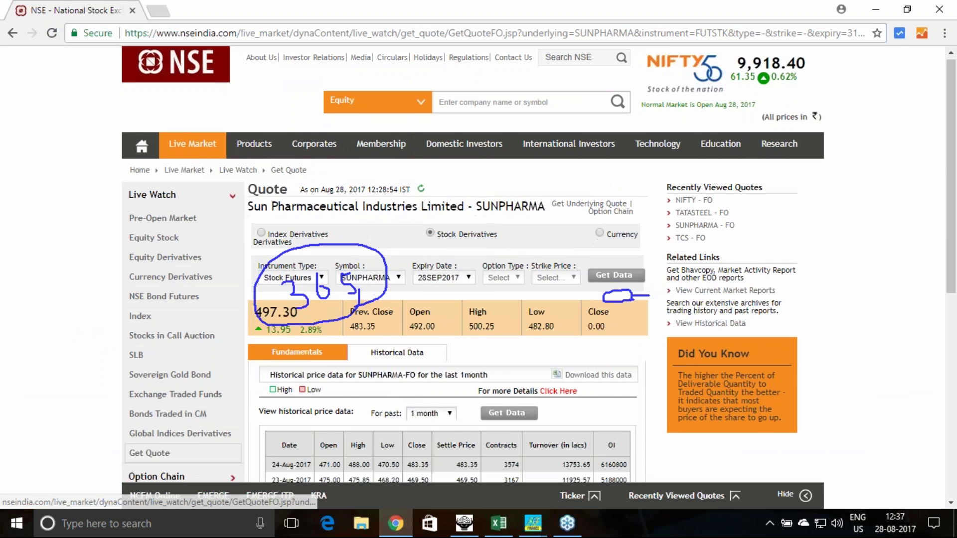
{"action": "scroll", "coordinate": [399, 359], "scroll_direction": "down", "scroll_amount": 4}
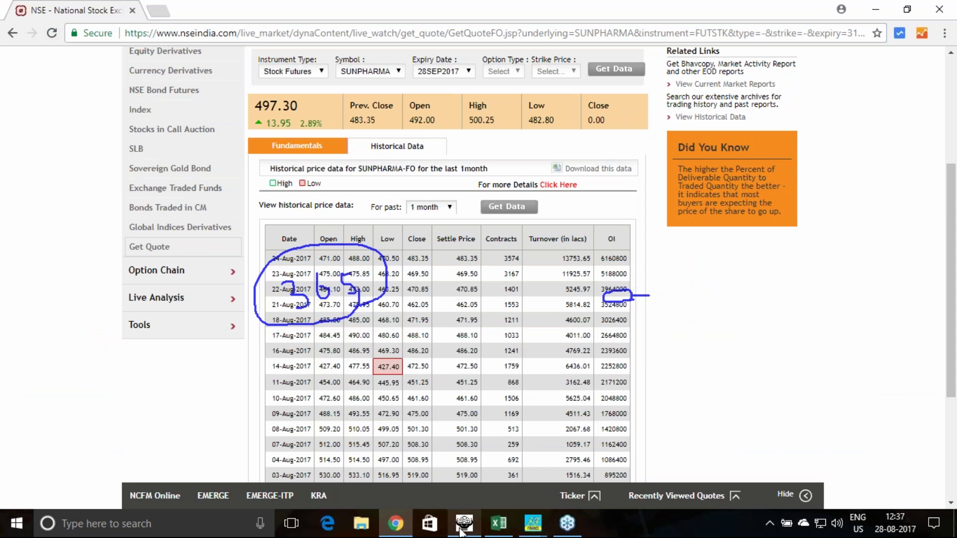
{"action": "left_click", "coordinate": [508, 532]}
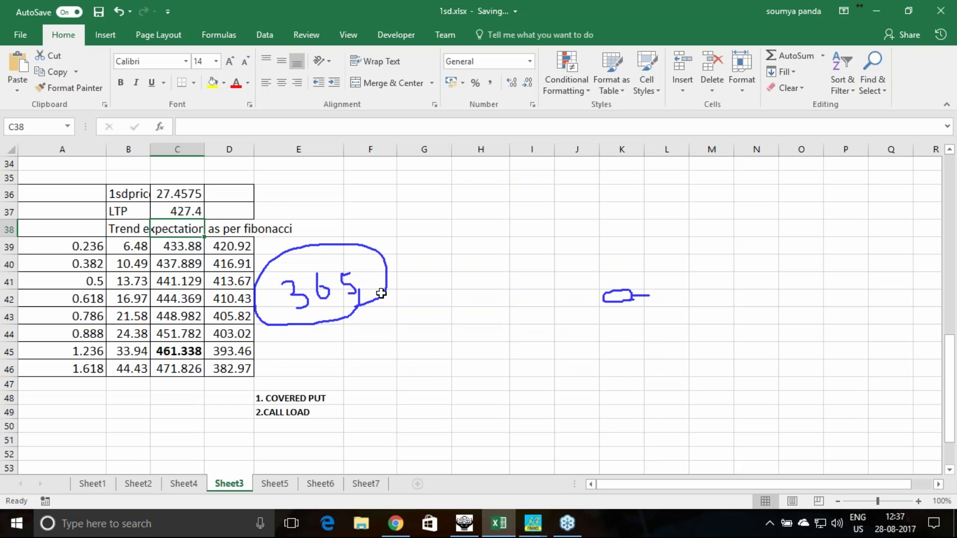
Enter the starting low of 427.40 in cell G38, rechecking SUNPHARMA's historical prices on the NSE page.
{"action": "left_click", "coordinate": [417, 232]}
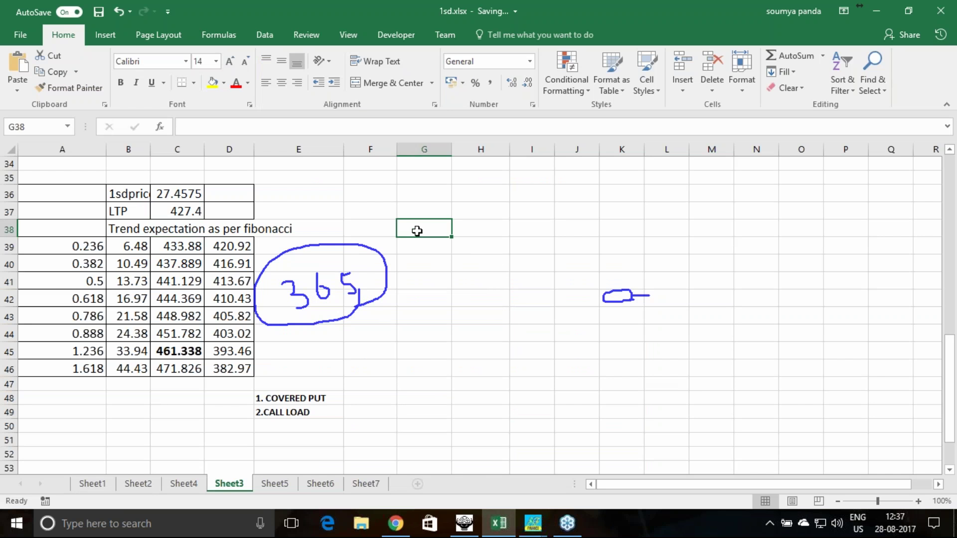
{"action": "type", "text": "4427.40"}
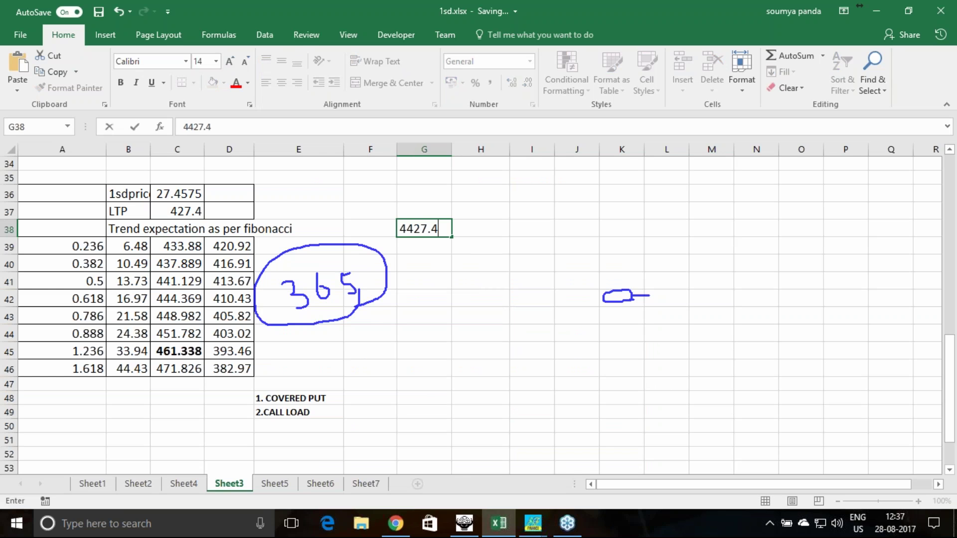
{"action": "left_click", "coordinate": [406, 231]}
{"action": "key", "text": "BackSpace"}
{"action": "left_click", "coordinate": [395, 524]}
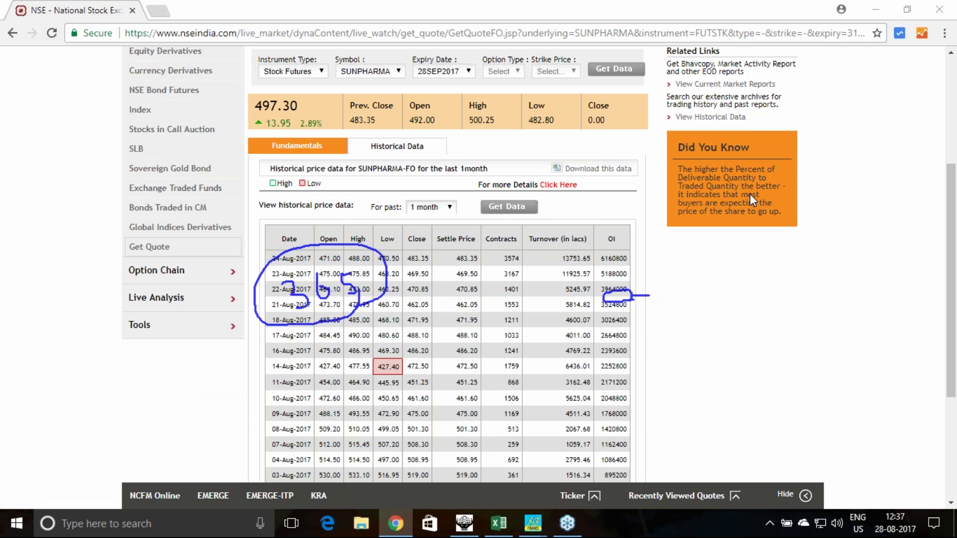
{"action": "left_click", "coordinate": [499, 523]}
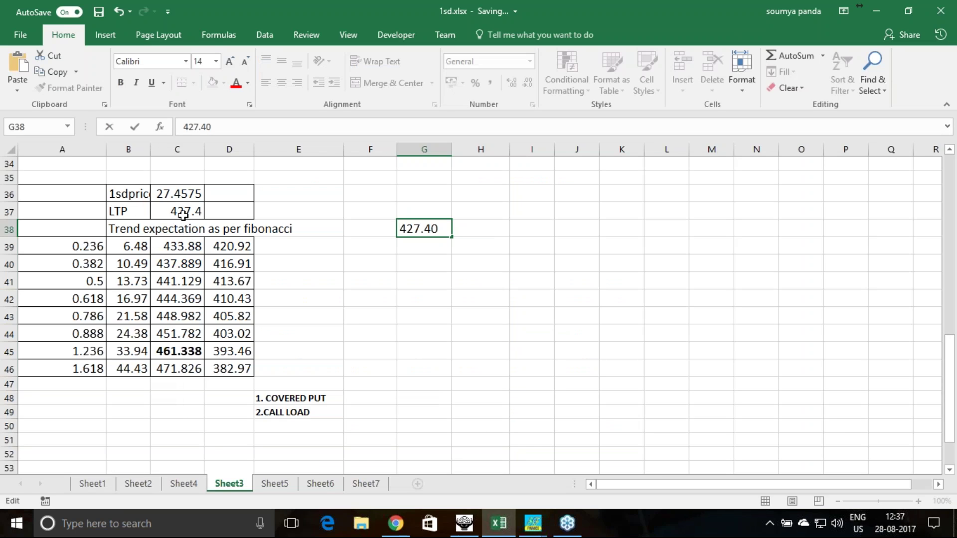
Record the 1.618 upside target from C46, rounded to 472, in cell G39.
{"action": "left_click", "coordinate": [178, 372]}
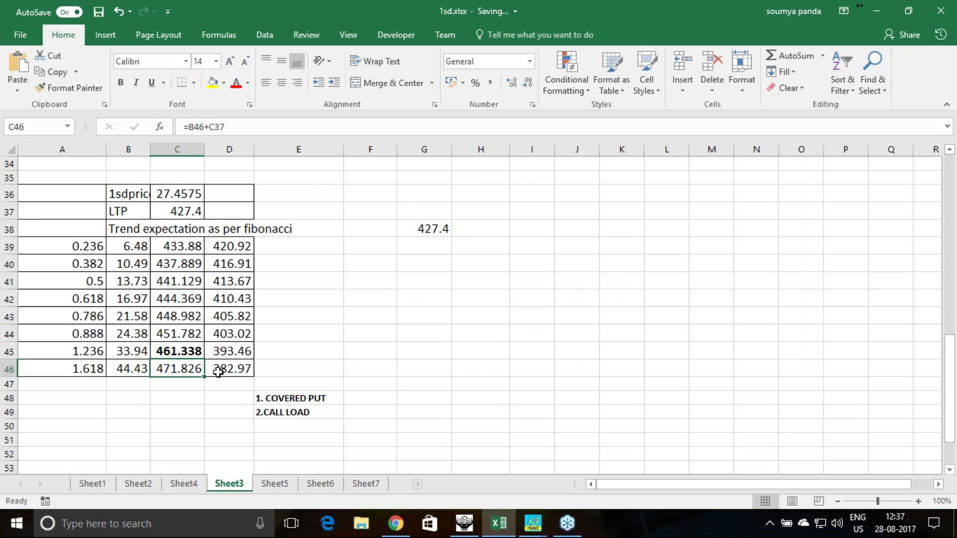
{"action": "left_click", "coordinate": [430, 246]}
{"action": "type", "text": "472"}
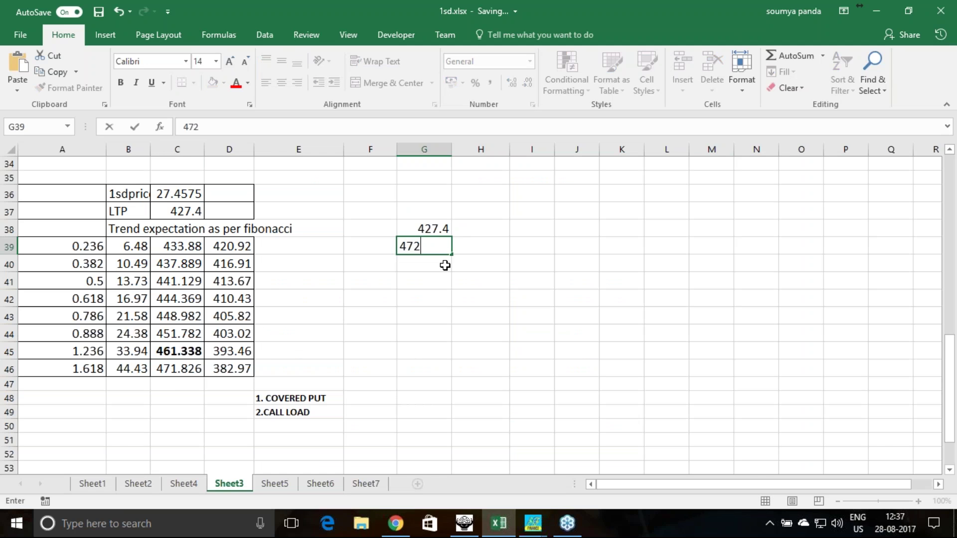
{"action": "key", "text": "Return"}
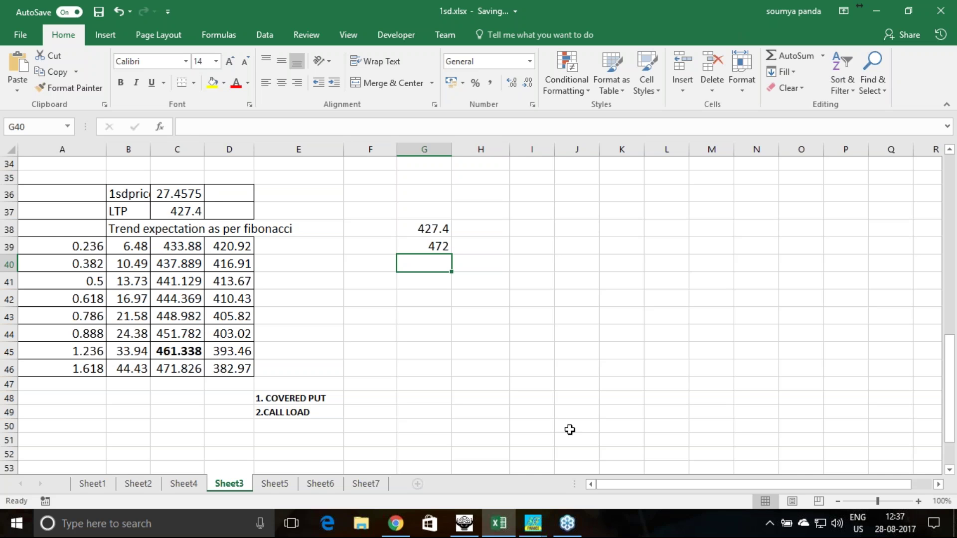
Set the LTP in C37 to 472 to recalculate the Fibonacci levels.
{"action": "left_click", "coordinate": [188, 211]}
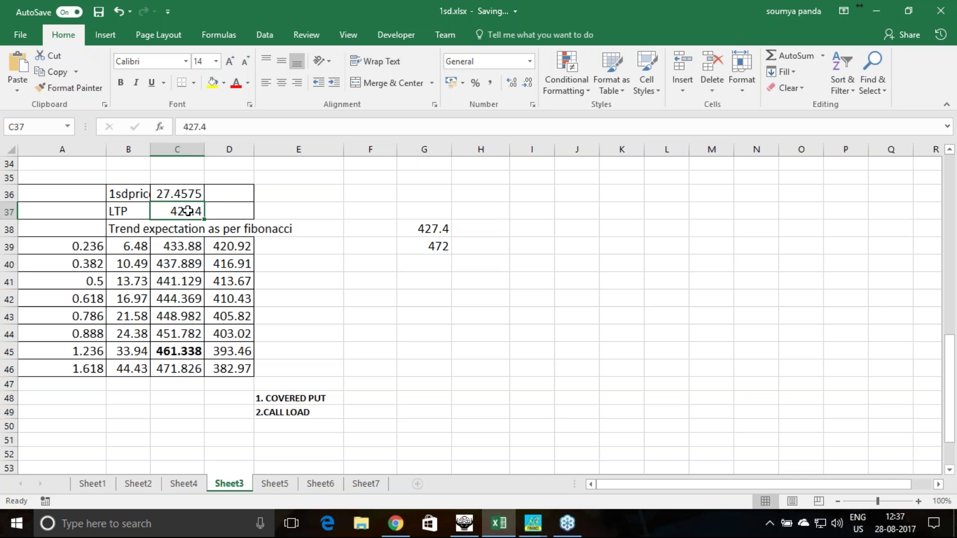
{"action": "type", "text": "472"}
{"action": "key", "text": "Return"}
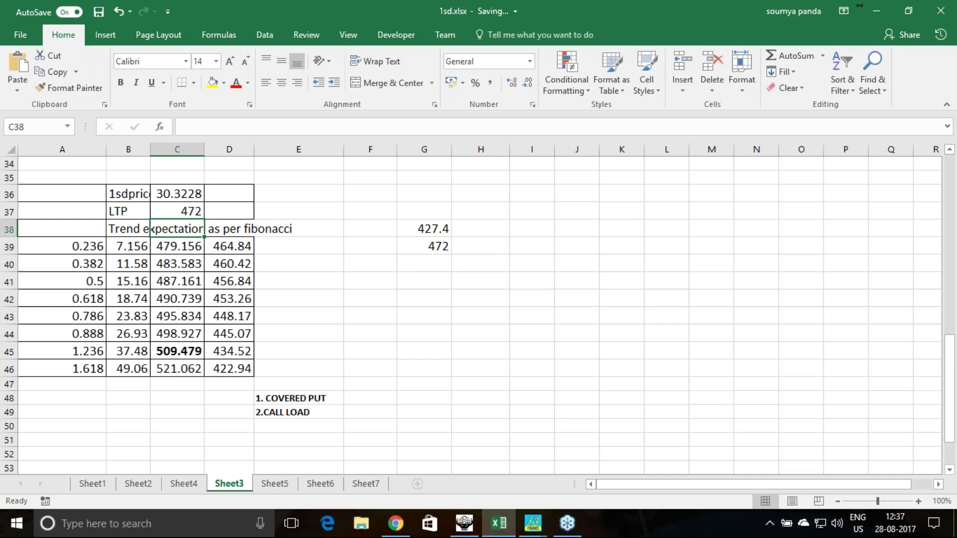
Record the new 1.618 upside target, rounded to 521, in cell G40.
{"action": "left_click", "coordinate": [439, 262]}
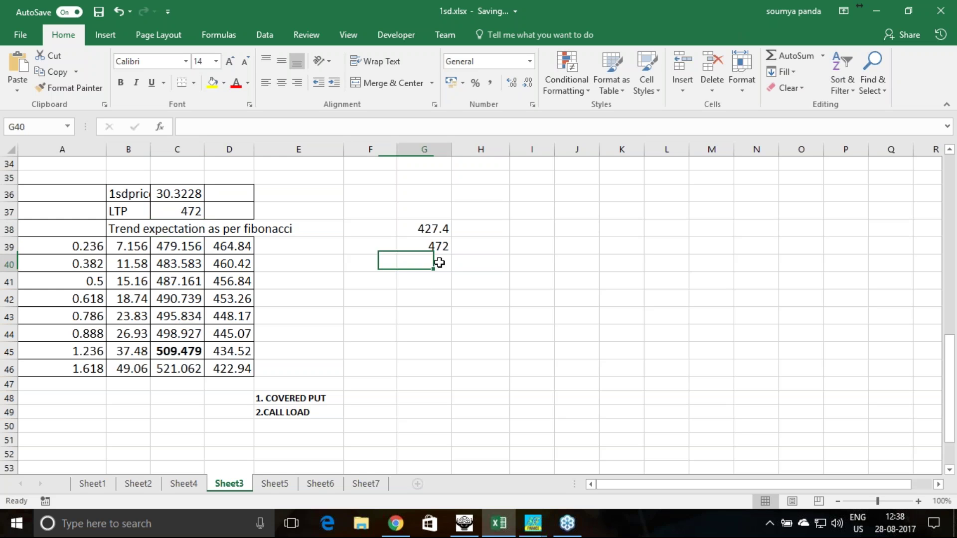
{"action": "type", "text": "521"}
{"action": "left_click", "coordinate": [432, 332]}
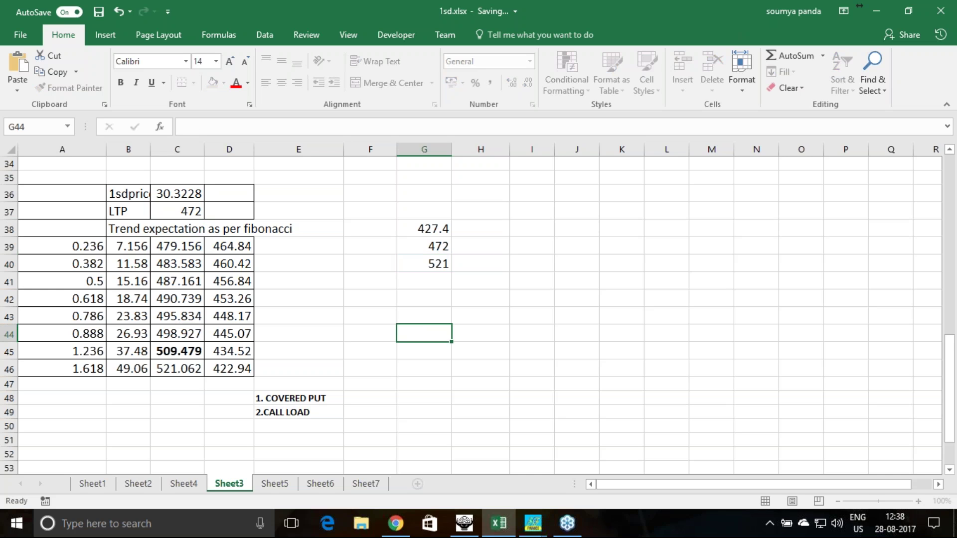
Check the 0.618 upside level, switch to the ODIN market watch for SUNPHARMA's price, and open the system calendar.
{"action": "left_click", "coordinate": [185, 301]}
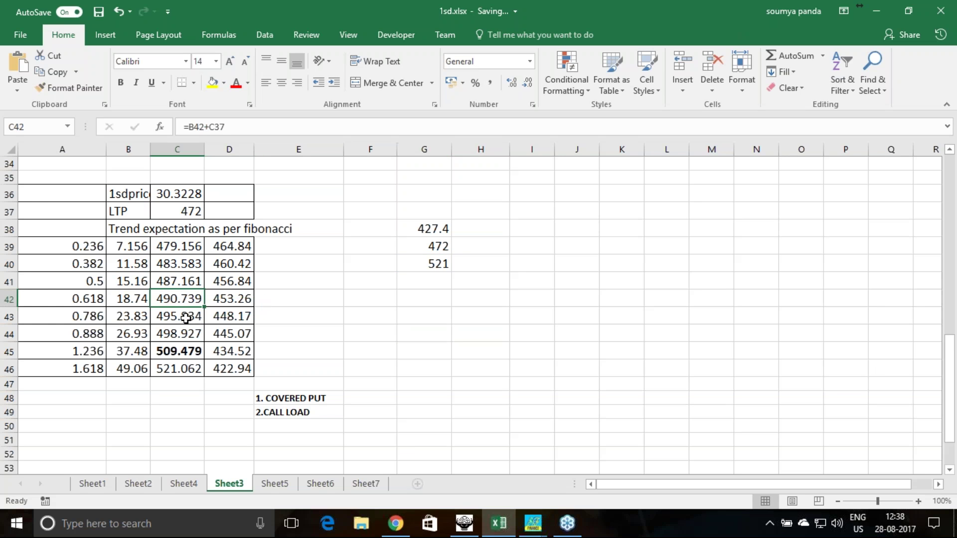
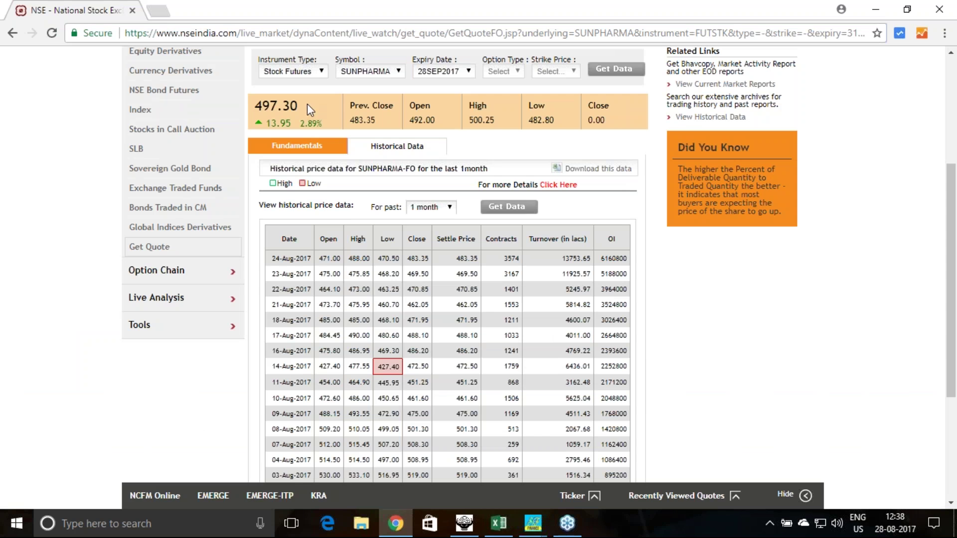
{"action": "left_click", "coordinate": [469, 531]}
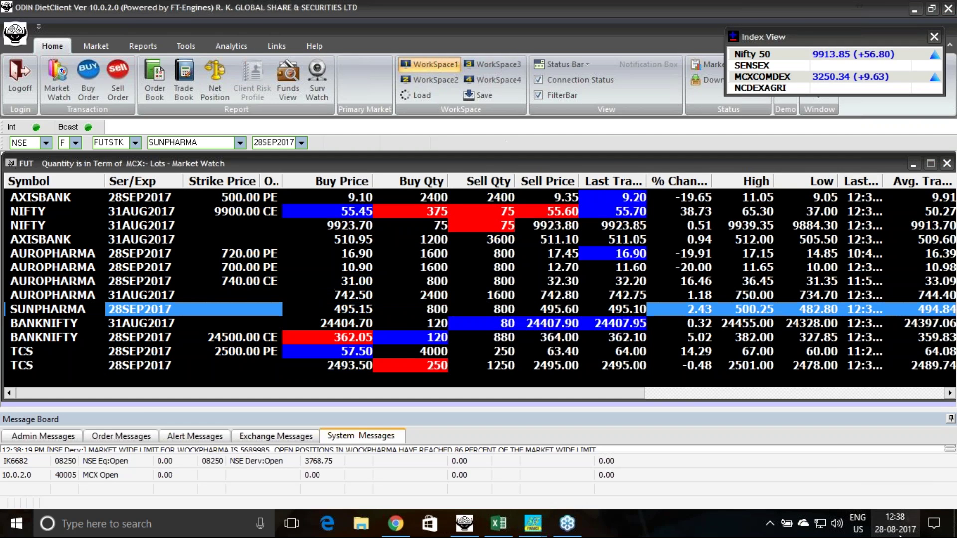
{"action": "left_click", "coordinate": [896, 524]}
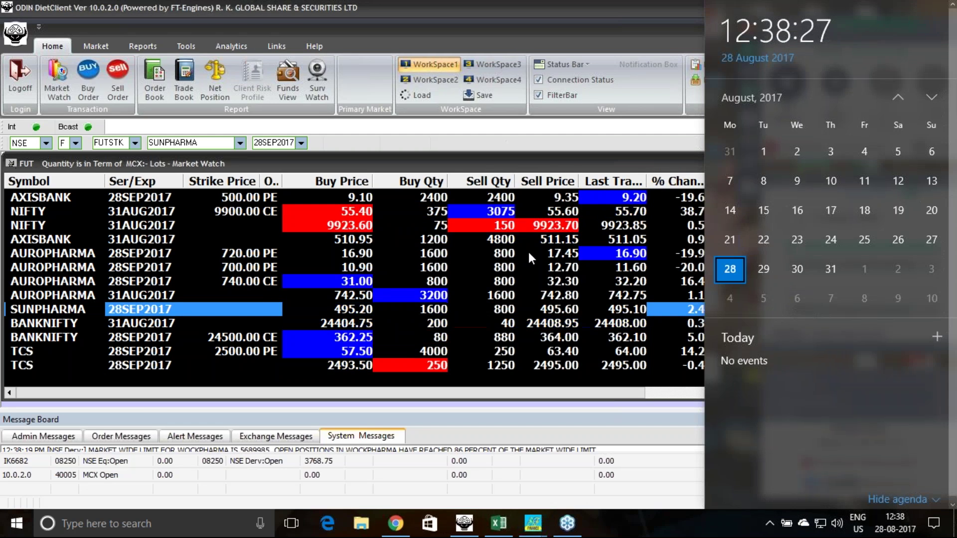
Move the SUNPHARMA contract to the end of the ODIN market watch and compare its price with the 0.618 and 0.786 upside levels in Excel.
{"action": "left_click", "coordinate": [537, 364]}
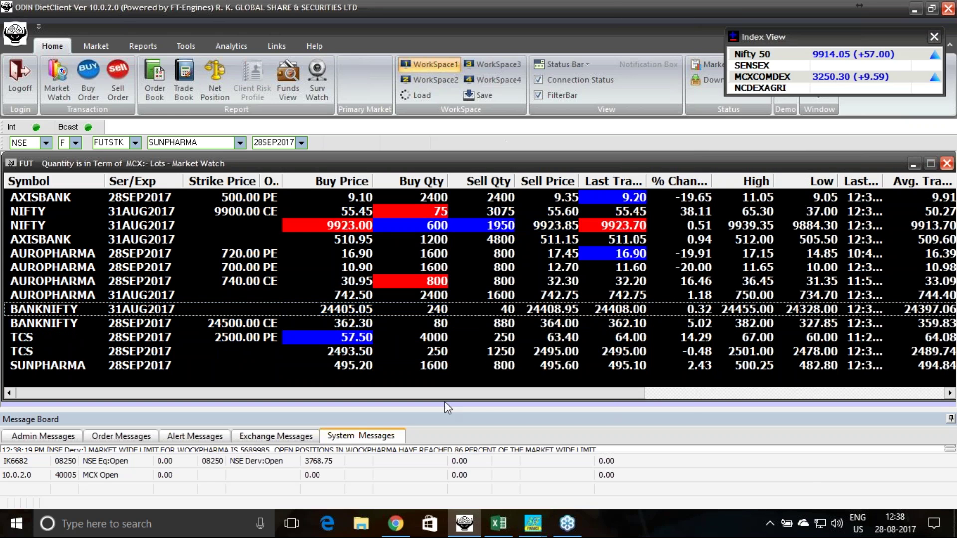
{"action": "left_click", "coordinate": [325, 364]}
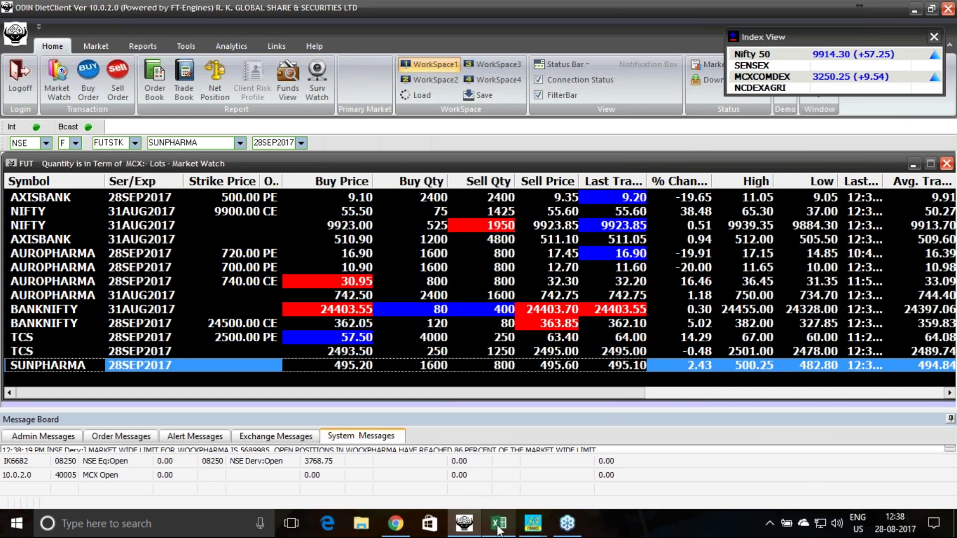
{"action": "left_click", "coordinate": [498, 526]}
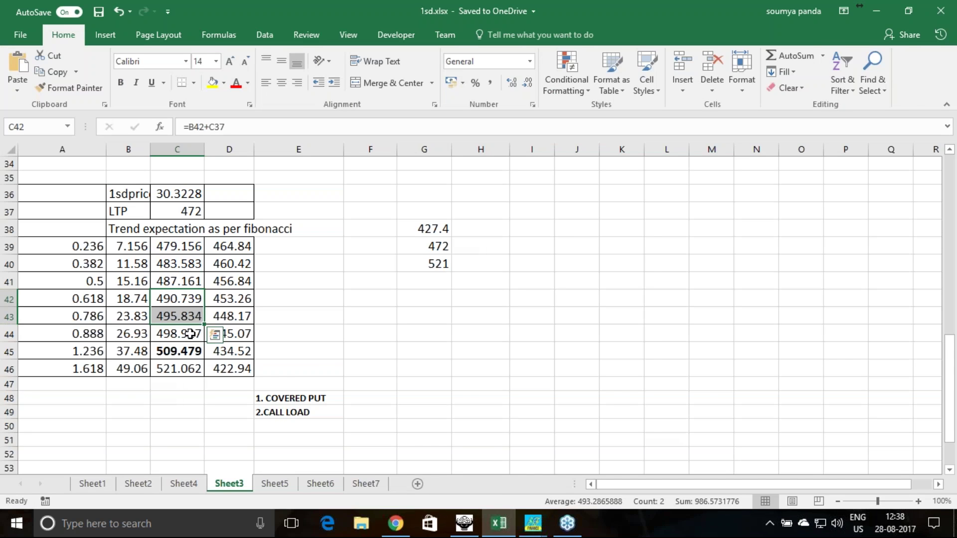
{"action": "left_click", "coordinate": [188, 316]}
{"action": "left_click_drag", "start_coordinate": [185, 297], "coordinate": [186, 317]}
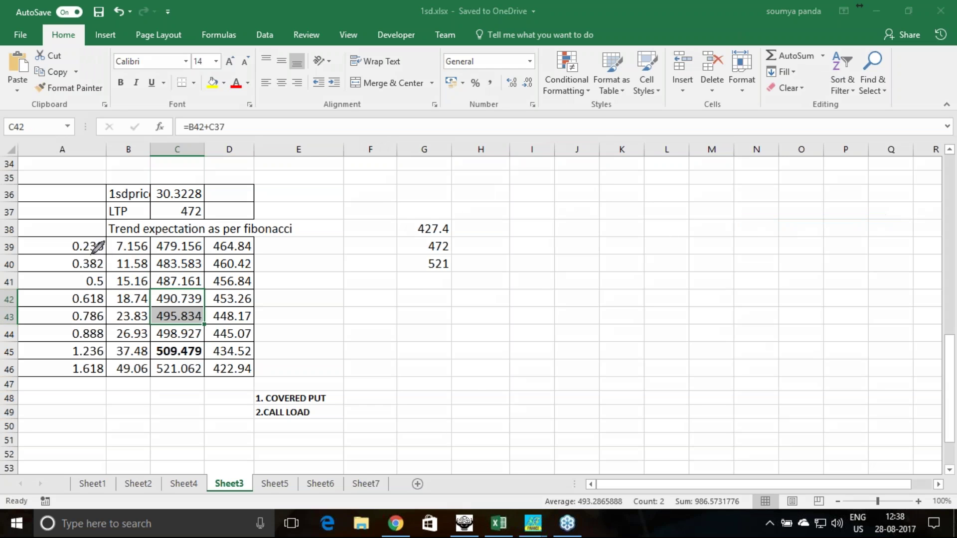
Bracket the three targets in G38:G40 with a pen stroke and set the LTP in C37 to 521.
{"action": "mouse_move", "coordinate": [419, 223]}
{"action": "left_mouse_down"}
{"action": "mouse_move", "coordinate": [412, 229]}
{"action": "mouse_move", "coordinate": [425, 247]}
{"action": "mouse_move", "coordinate": [414, 252]}
{"action": "mouse_move", "coordinate": [428, 266]}
{"action": "left_mouse_up"}
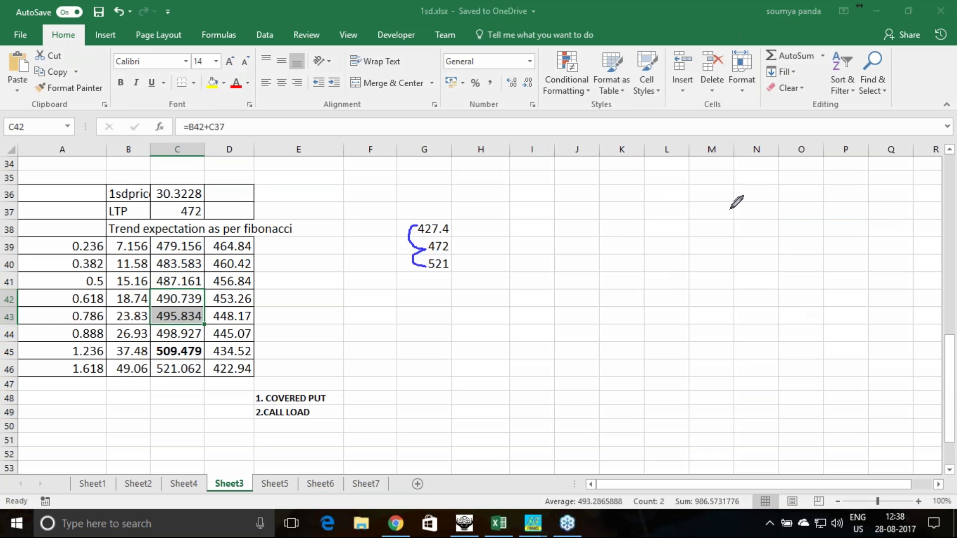
{"action": "left_click", "coordinate": [175, 210]}
{"action": "type", "text": "521"}
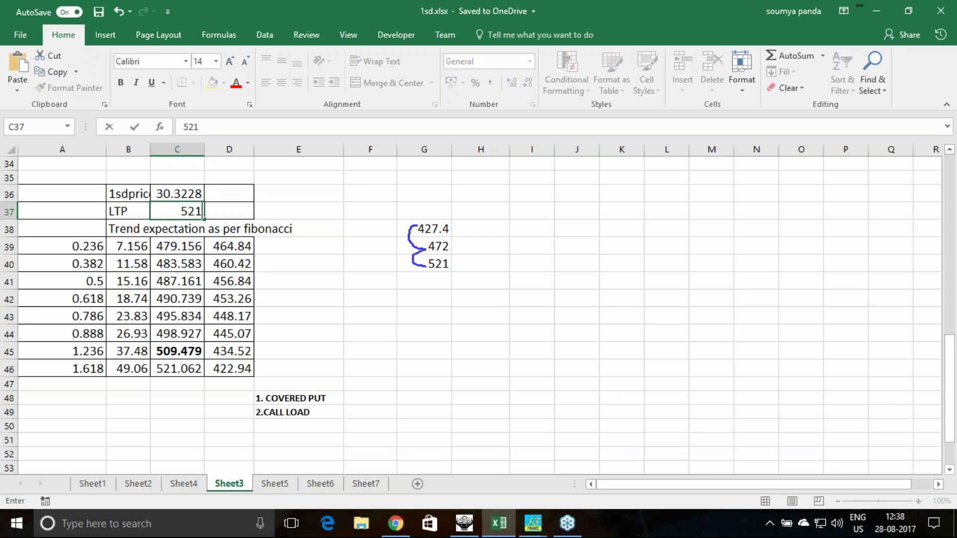
{"action": "key", "text": "Return"}
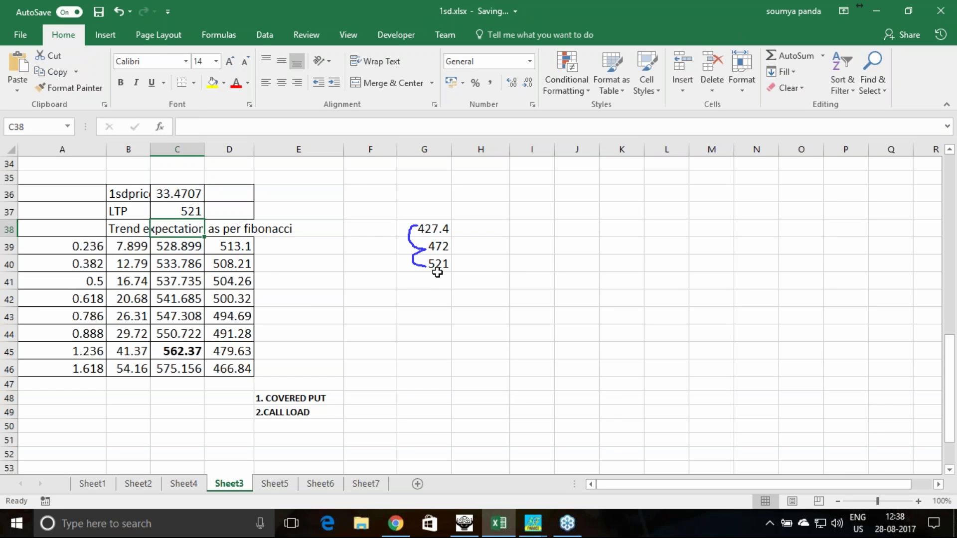
Handwrite the rounded 1.618 upside target, 575, with the Pen below the targets in column G.
{"action": "right_click", "coordinate": [761, 216]}
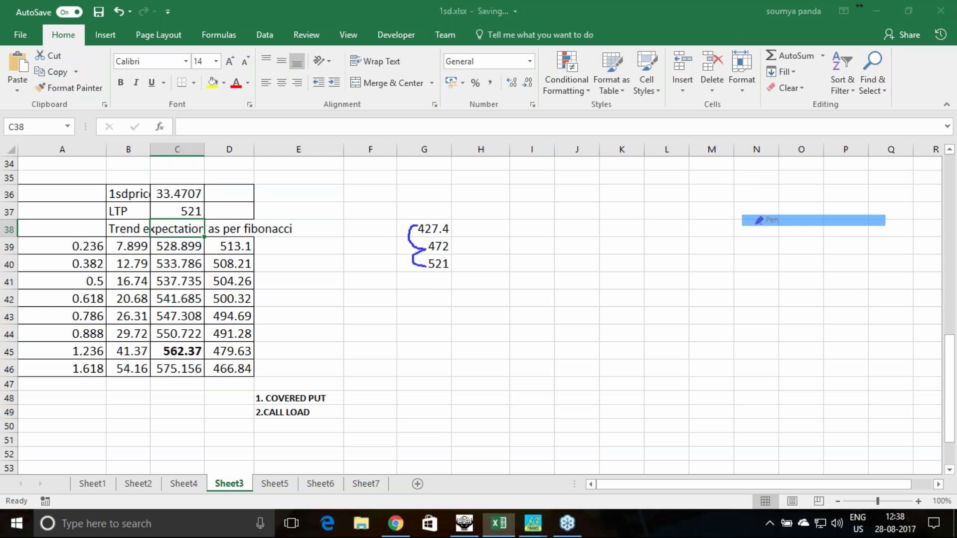
{"action": "left_click", "coordinate": [763, 219]}
{"action": "mouse_move", "coordinate": [420, 279]}
{"action": "left_mouse_down"}
{"action": "mouse_move", "coordinate": [419, 294]}
{"action": "mouse_move", "coordinate": [451, 272]}
{"action": "mouse_move", "coordinate": [486, 270]}
{"action": "left_mouse_up"}
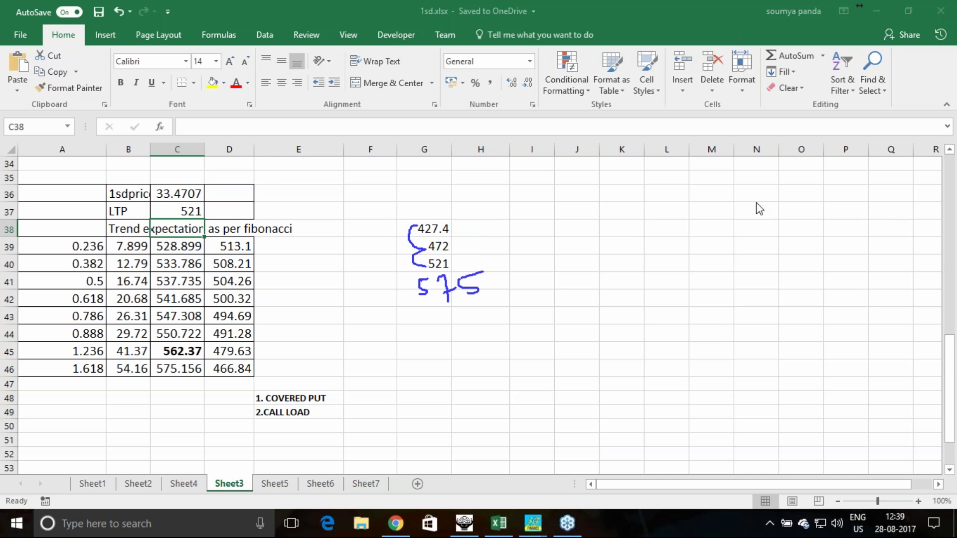
Set the LTP in C37 back to 472 to recalculate the Fibonacci levels.
{"action": "left_click", "coordinate": [195, 214]}
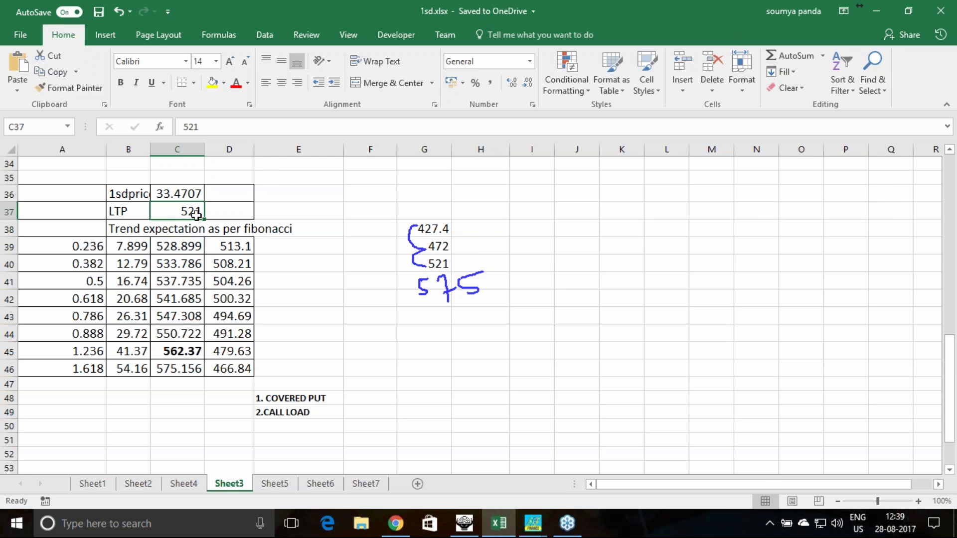
{"action": "type", "text": "472"}
{"action": "key", "text": "Return"}
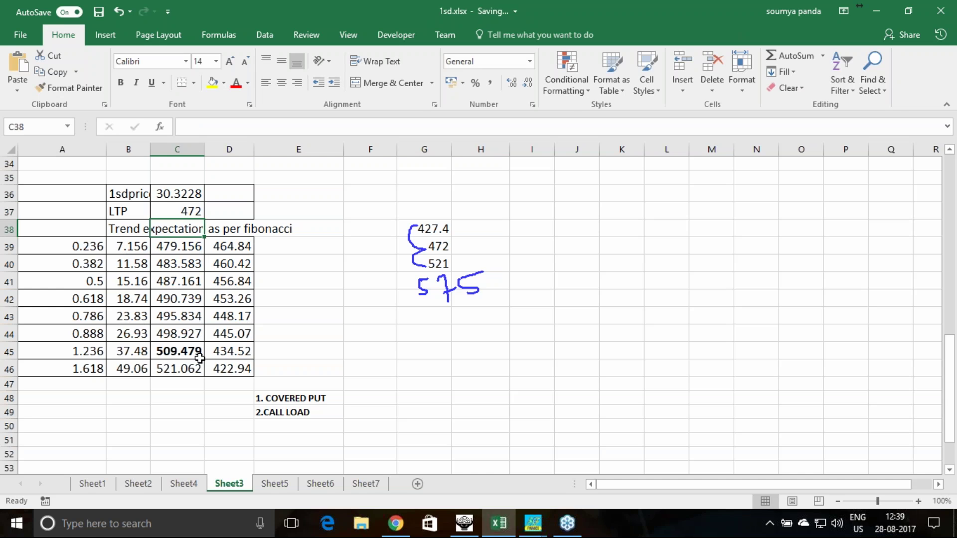
Examine the 0.618, 0.786, 1.236 and 1.618 upside levels in column C.
{"action": "left_click_drag", "start_coordinate": [186, 300], "coordinate": [187, 317]}
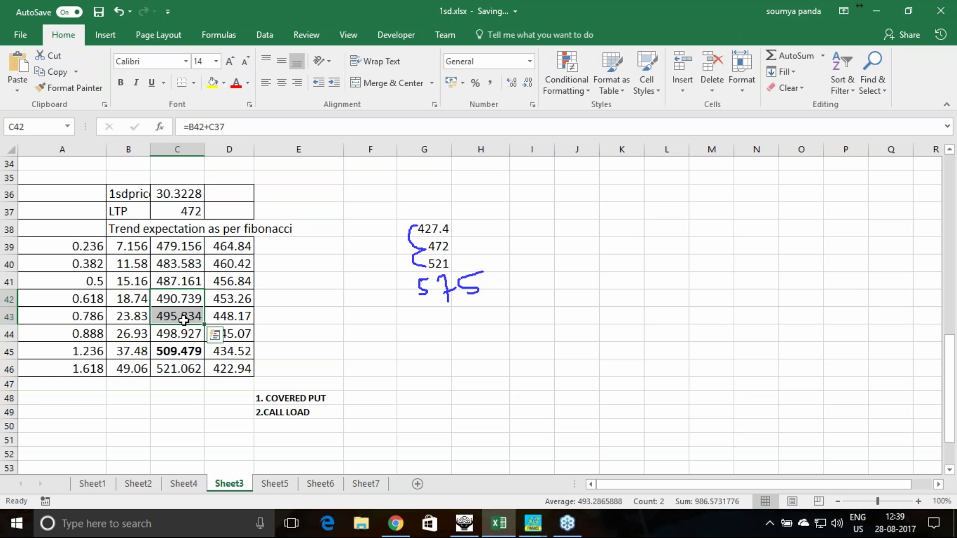
{"action": "left_click", "coordinate": [189, 368]}
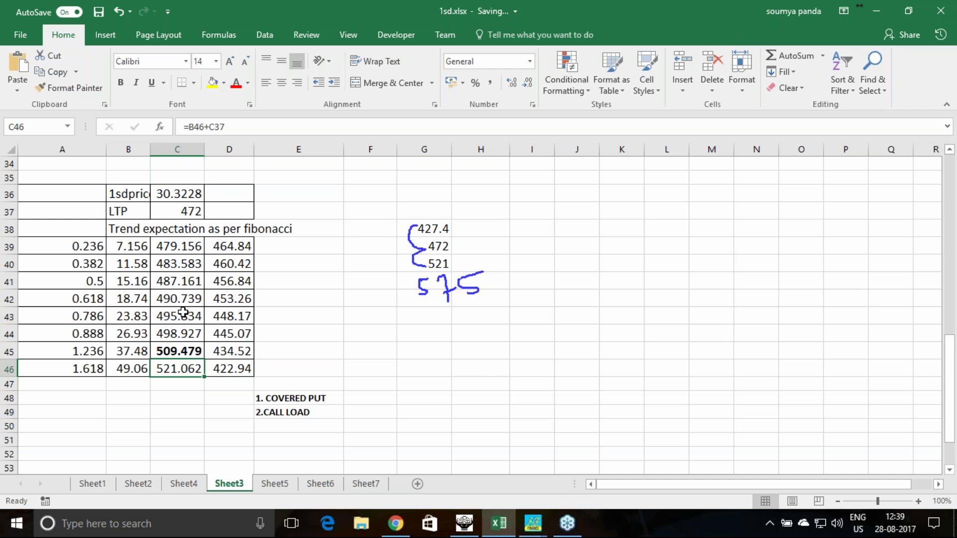
{"action": "left_click_drag", "start_coordinate": [182, 301], "coordinate": [183, 318]}
{"action": "left_click", "coordinate": [192, 353]}
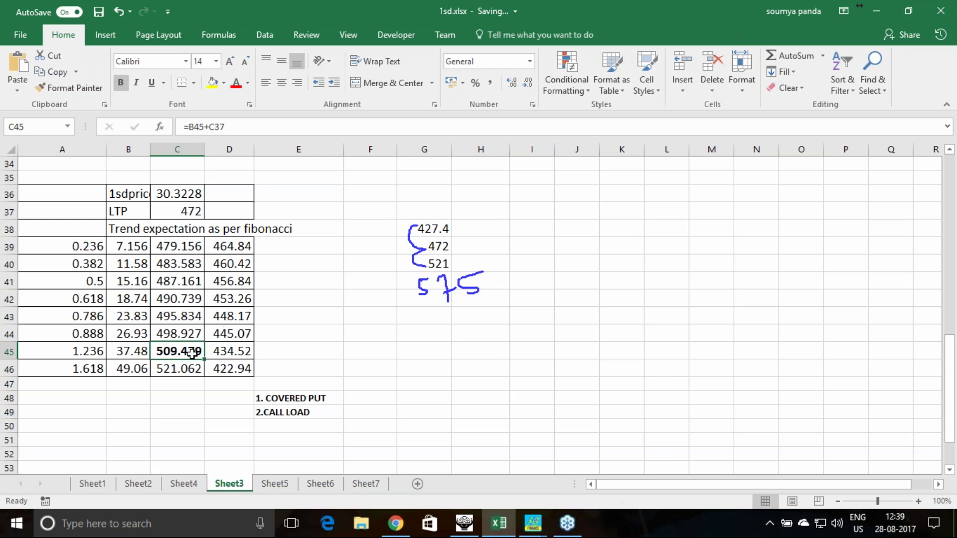
{"action": "left_click", "coordinate": [192, 368]}
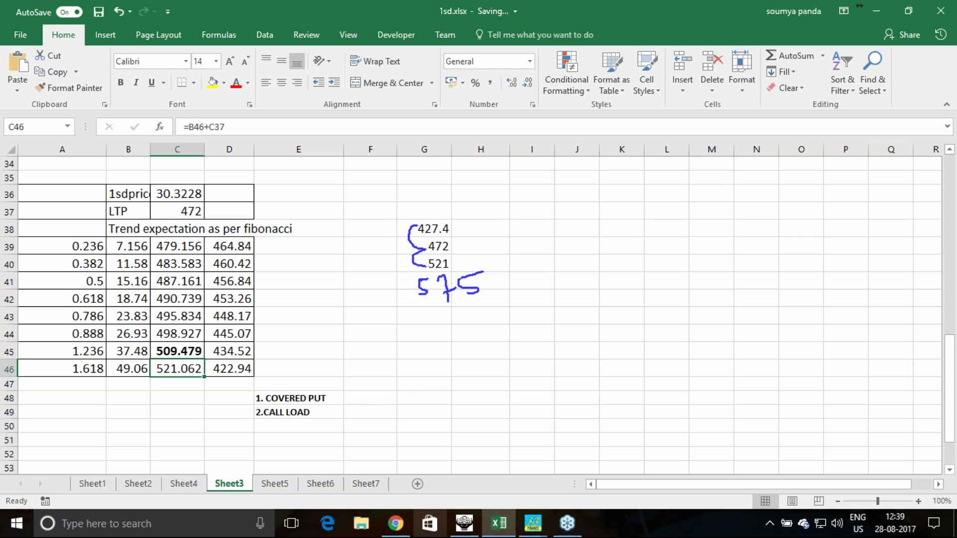
{"action": "mouse_move", "coordinate": [465, 523]}
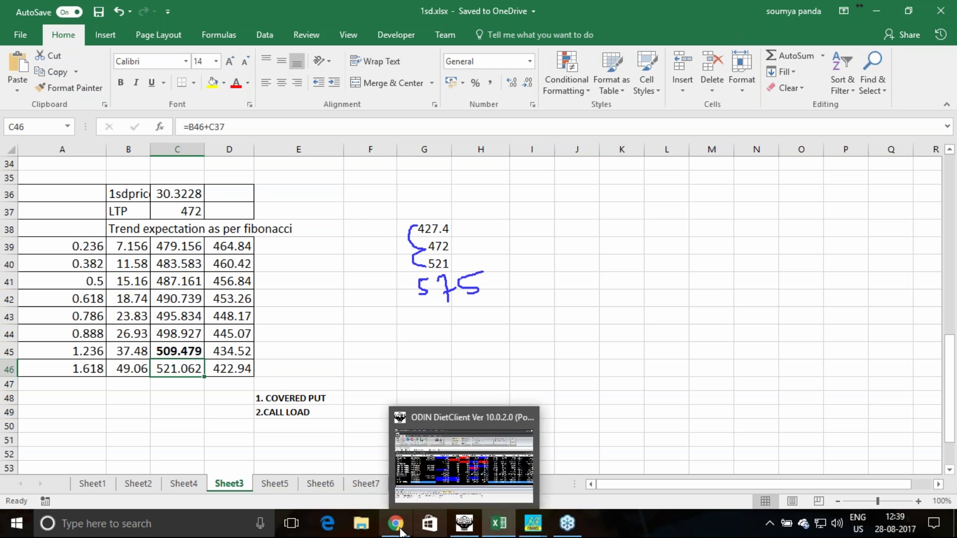
{"action": "mouse_move", "coordinate": [399, 530]}
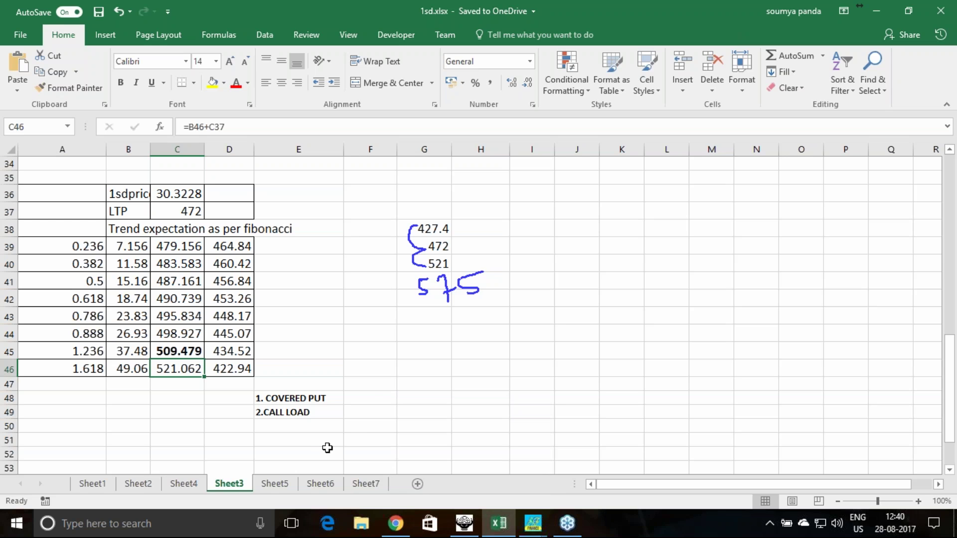
Review the COVERED PUT and CALL LOAD strategy entries in E48:E49 and the empty cell beside COVERED PUT.
{"action": "left_click", "coordinate": [290, 399]}
{"action": "left_click", "coordinate": [299, 412]}
{"action": "left_click", "coordinate": [299, 399]}
{"action": "left_click", "coordinate": [301, 412]}
{"action": "left_click", "coordinate": [309, 397]}
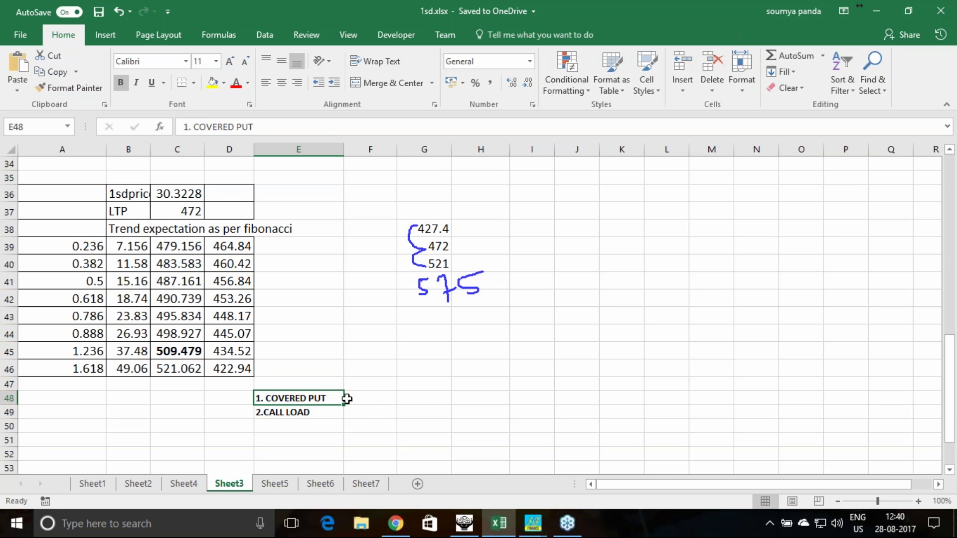
{"action": "left_click", "coordinate": [373, 399]}
{"action": "left_click", "coordinate": [298, 413]}
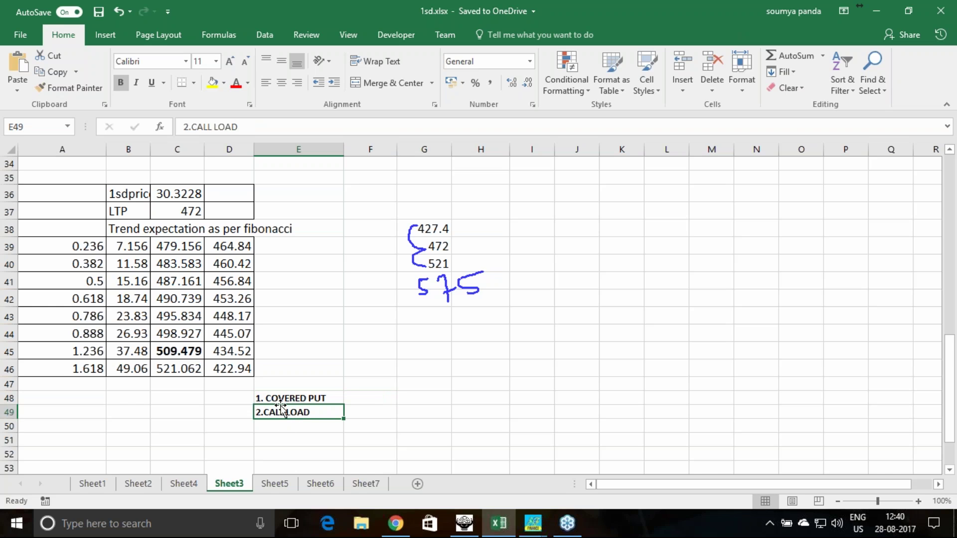
{"action": "left_click", "coordinate": [368, 399]}
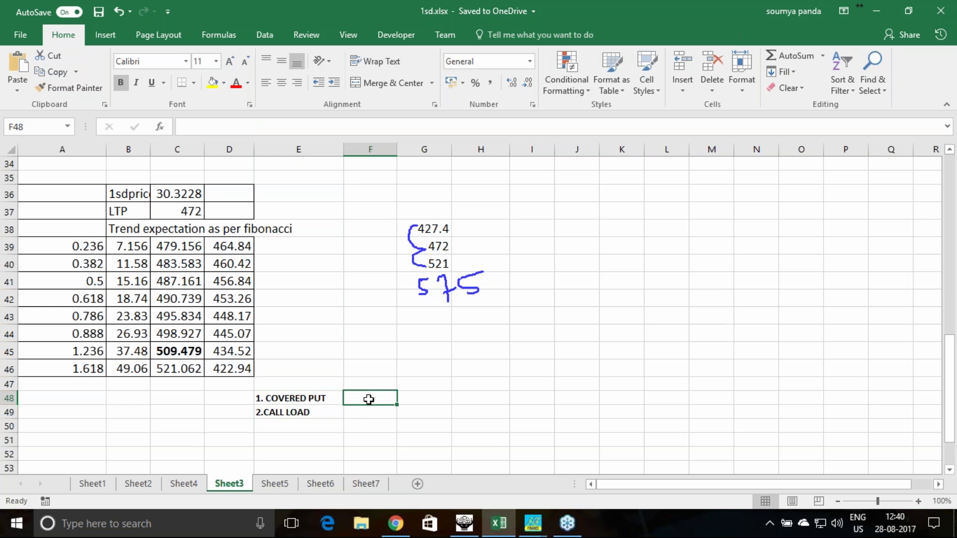
{"action": "left_click", "coordinate": [299, 398]}
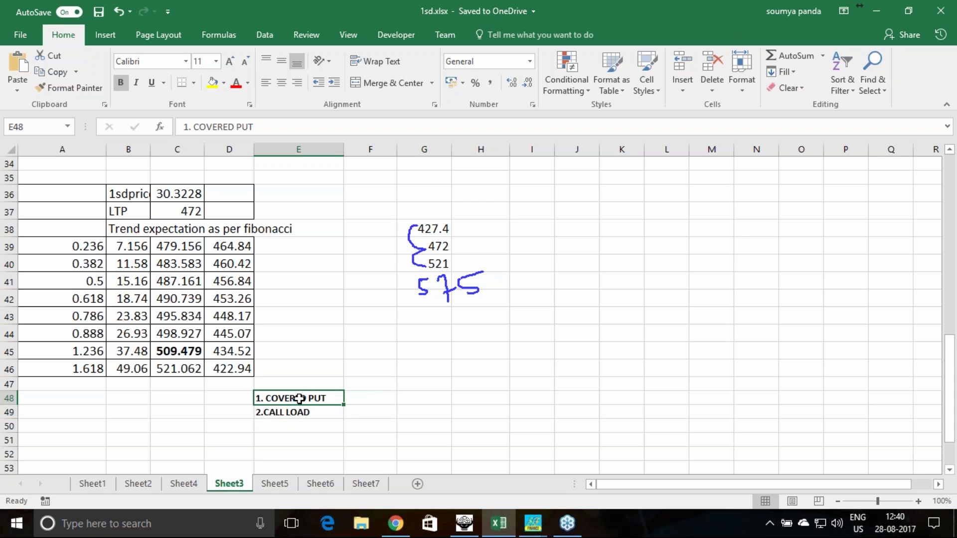
{"action": "left_click", "coordinate": [376, 400]}
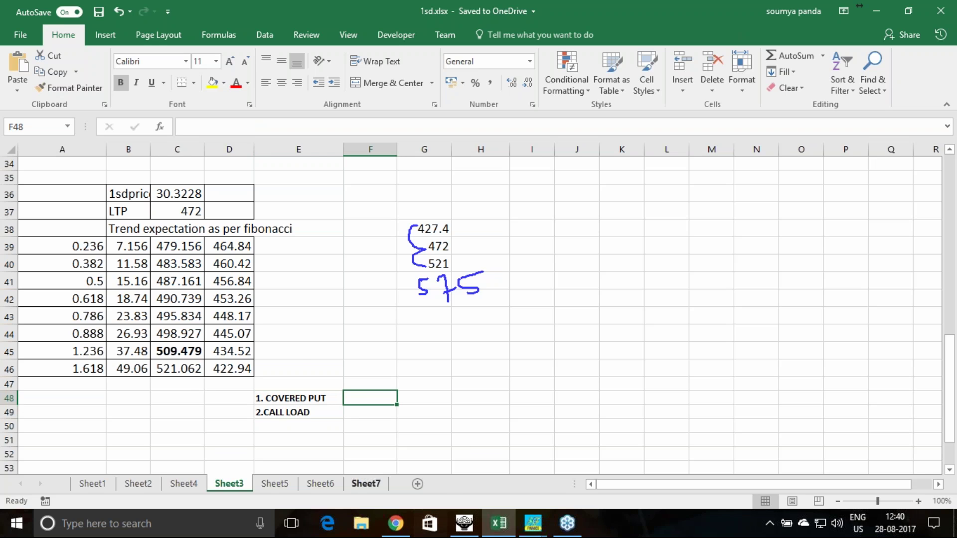
Compare the 0.786 upside level in C43 with SUNPHARMA's futures price in ODIN and on the NSE quote page, and return to Excel.
{"action": "left_click", "coordinate": [181, 320]}
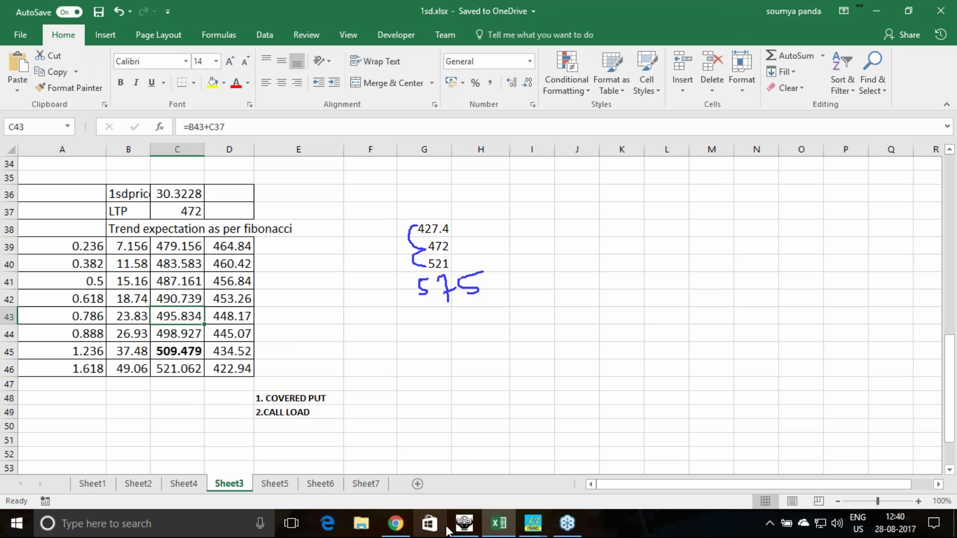
{"action": "left_click", "coordinate": [464, 523]}
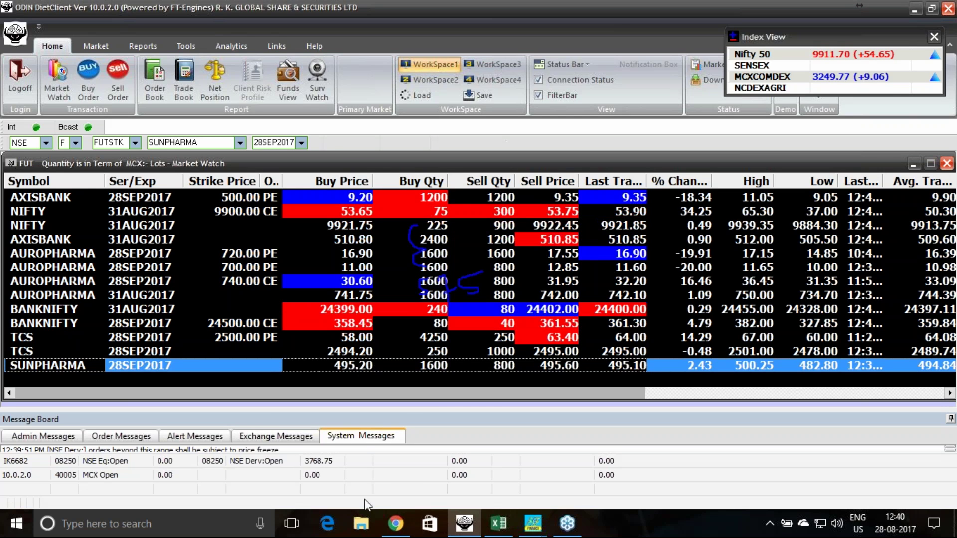
{"action": "left_click", "coordinate": [395, 523]}
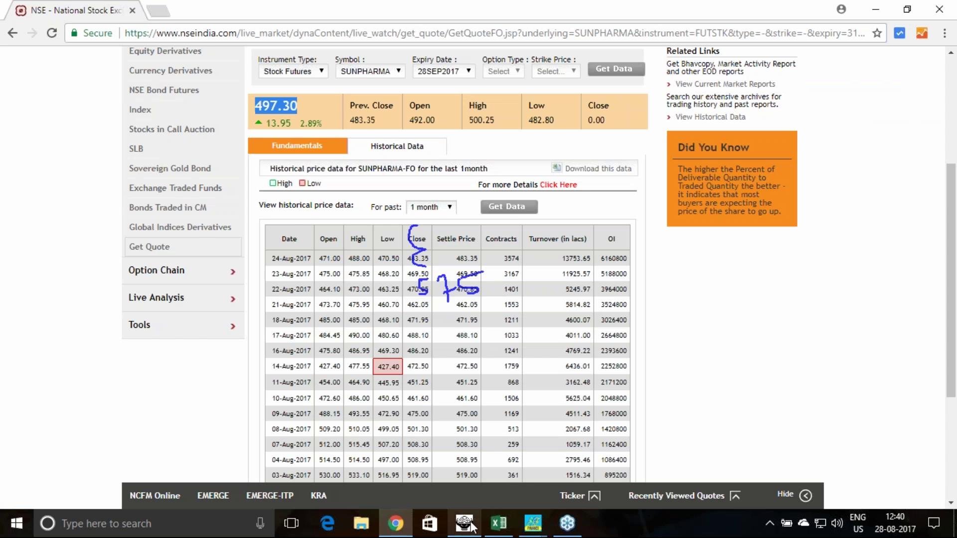
{"action": "left_click", "coordinate": [499, 524]}
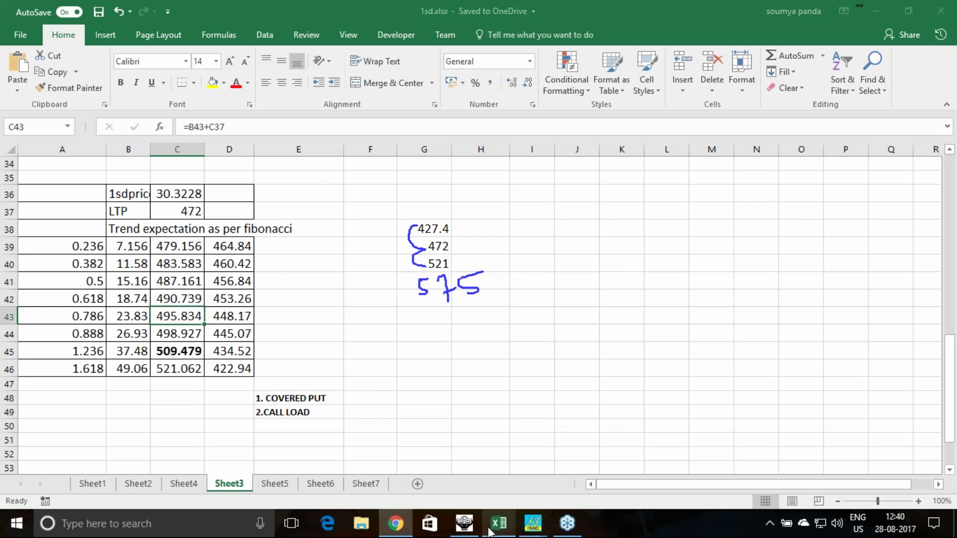
Add the heading FUTSELL in F47 and enter 495.20 in F48 beside COVERED PUT.
{"action": "left_click", "coordinate": [366, 385]}
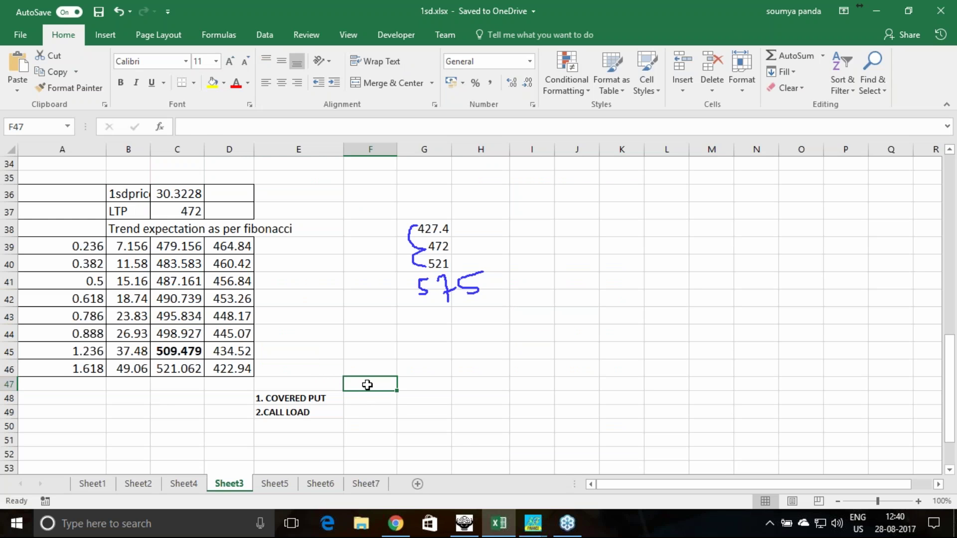
{"action": "type", "text": "FUTSELL"}
{"action": "key", "text": "Return"}
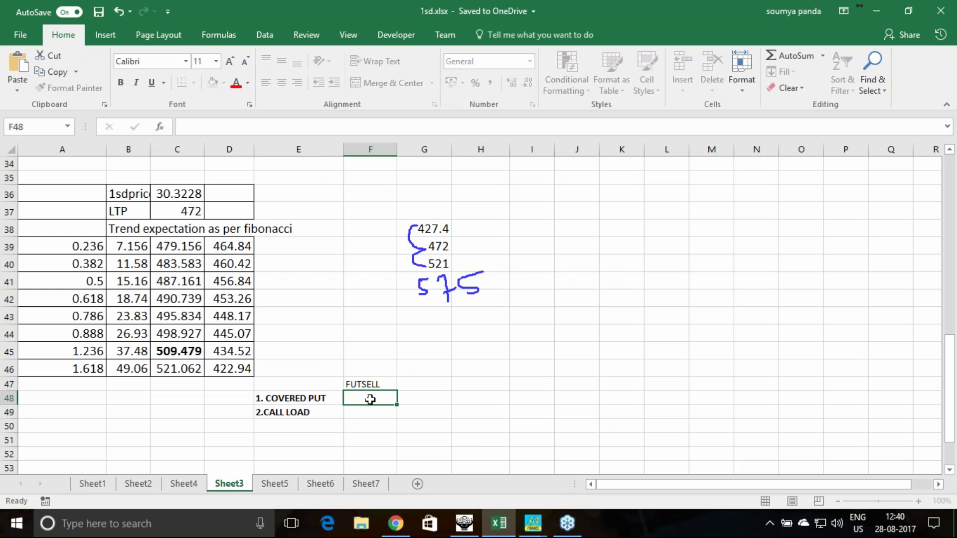
{"action": "type", "text": "495"}
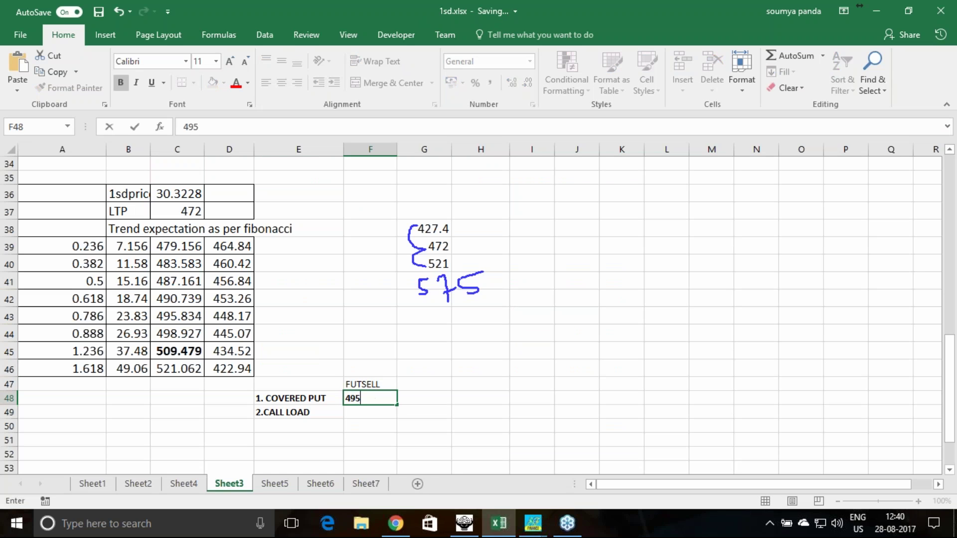
{"action": "type", "text": ".20"}
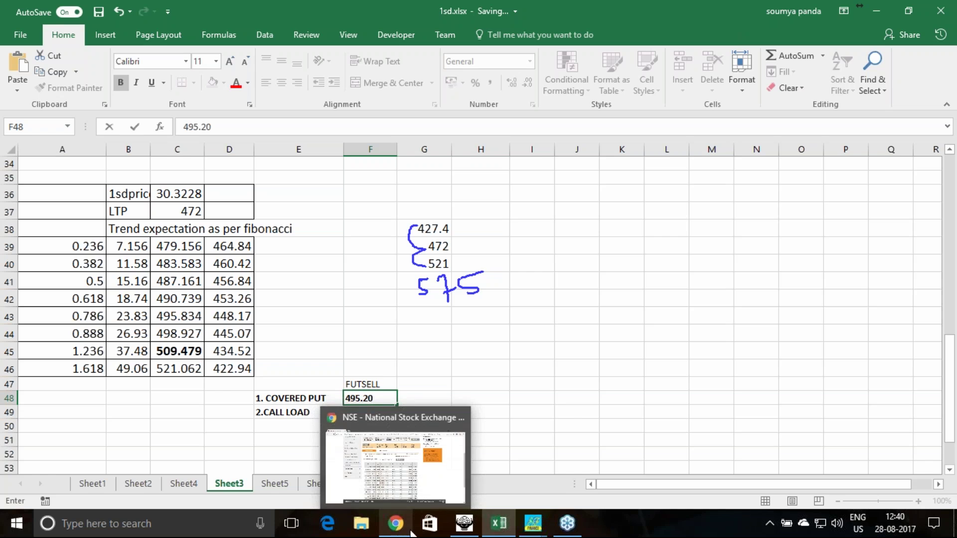
Switch to ODIN and set the contract selector to NSE stock options (OPTSTK).
{"action": "left_click", "coordinate": [466, 533]}
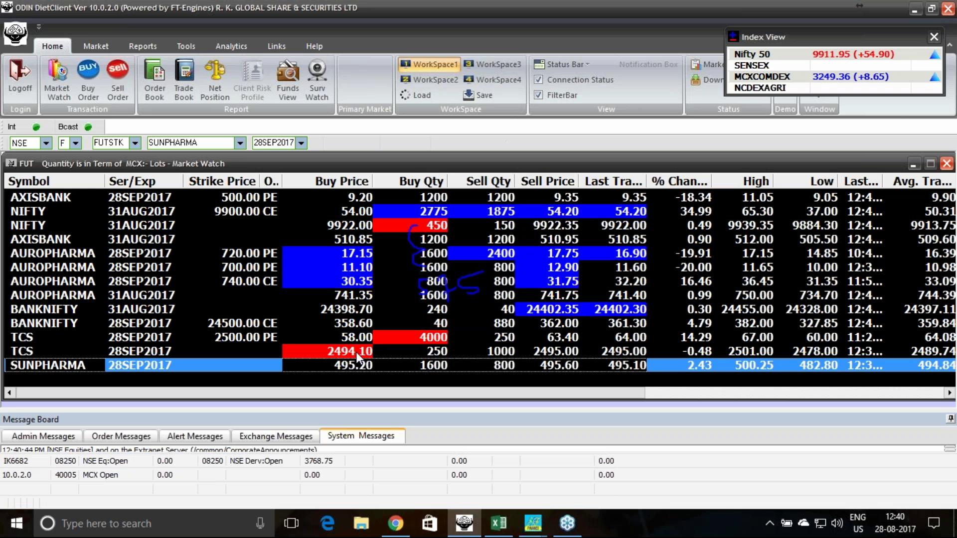
{"action": "left_click", "coordinate": [76, 143]}
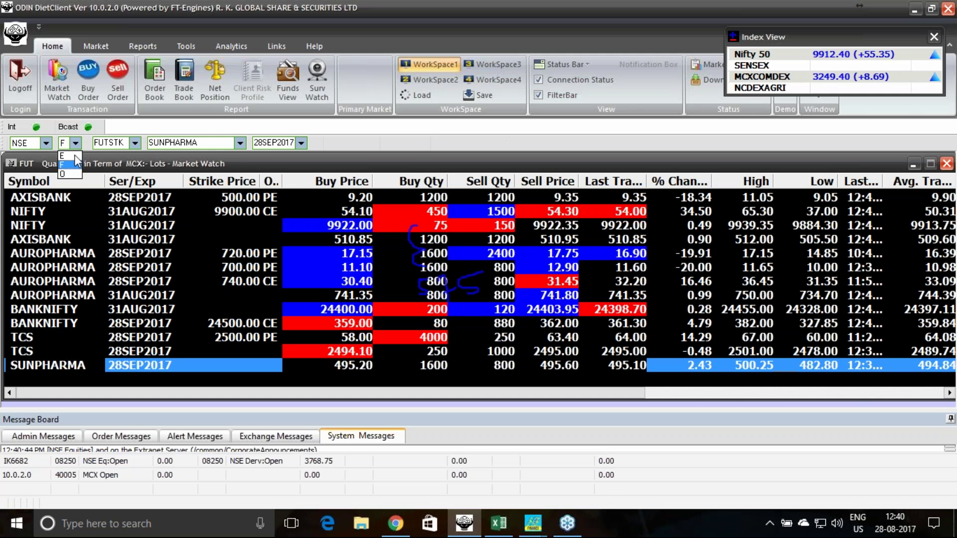
{"action": "left_click", "coordinate": [74, 163]}
{"action": "left_click", "coordinate": [135, 144]}
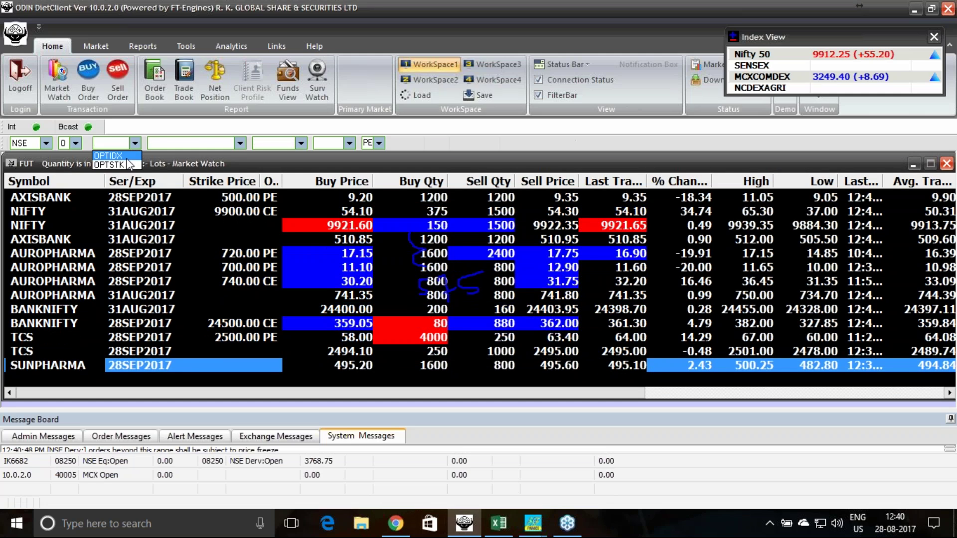
{"action": "left_click", "coordinate": [125, 164]}
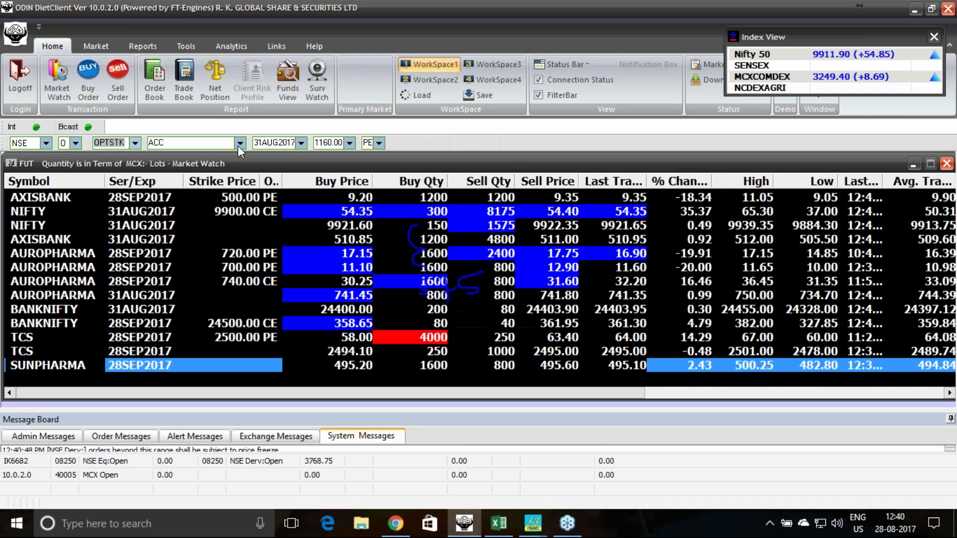
Choose SUNPHARMA as the option's symbol and 28SEP2017 as its expiry.
{"action": "left_click", "coordinate": [241, 144]}
{"action": "type", "text": "SUN"}
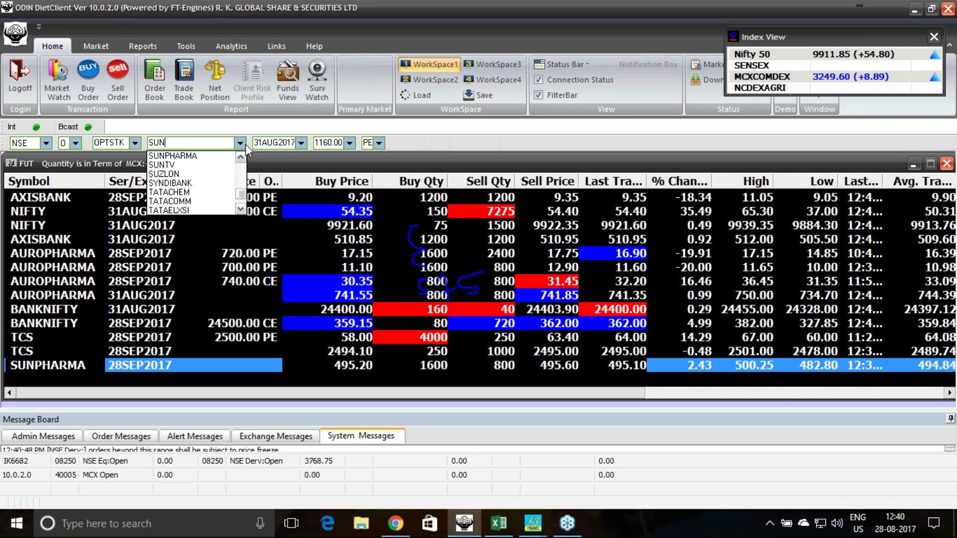
{"action": "left_click", "coordinate": [172, 155]}
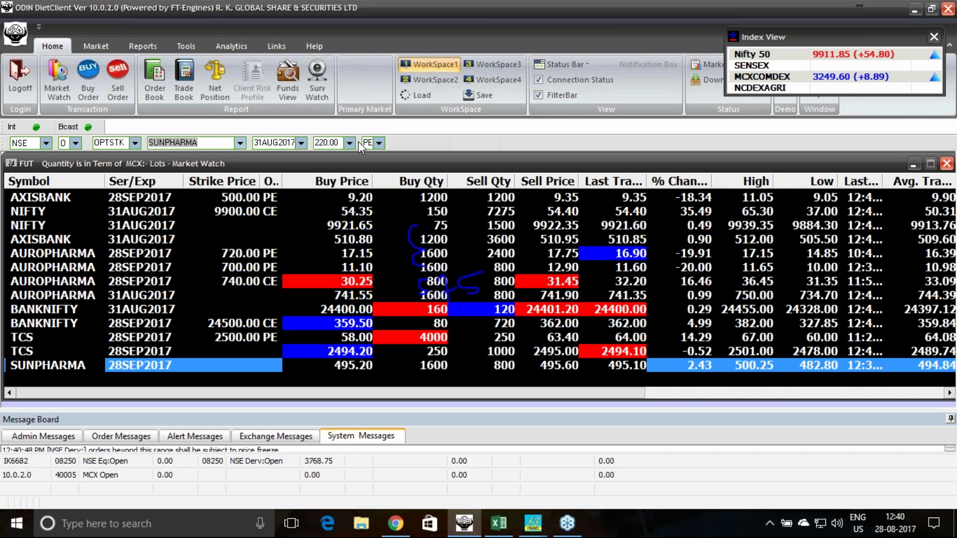
{"action": "left_click", "coordinate": [295, 140]}
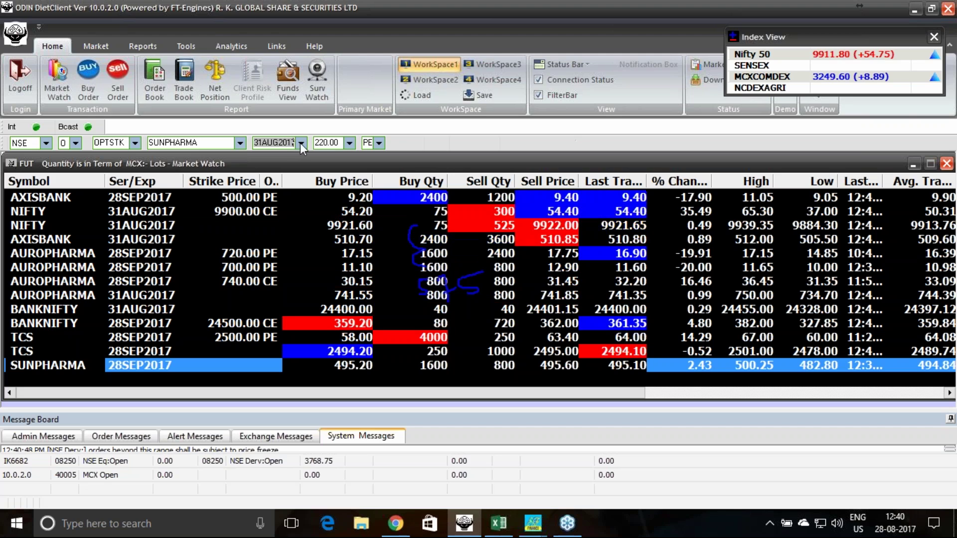
{"action": "left_click", "coordinate": [300, 143]}
{"action": "left_click", "coordinate": [288, 168]}
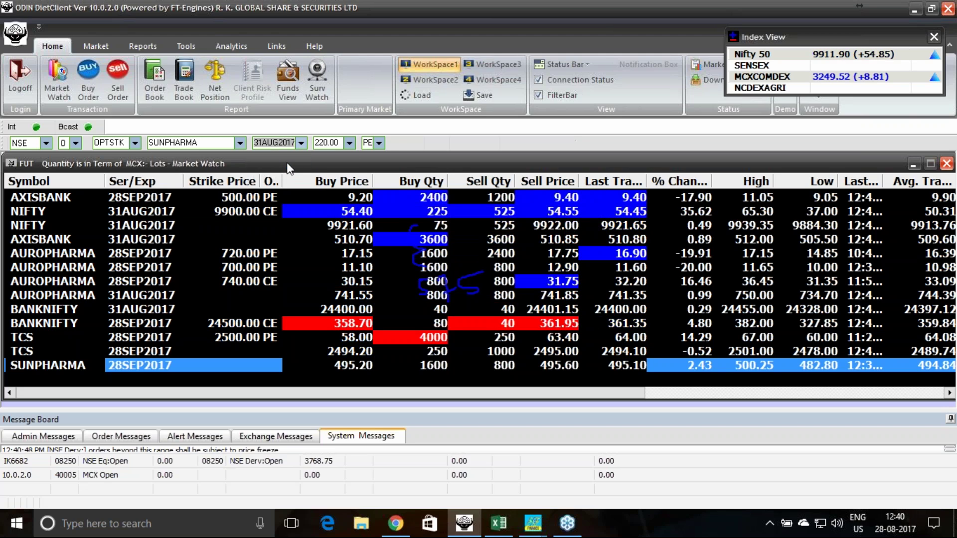
Add the SUNPHARMA 480.00 PE option to the market watch, and remove it again.
{"action": "left_click", "coordinate": [349, 143]}
{"action": "scroll", "coordinate": [350, 158], "scroll_direction": "down", "scroll_amount": 3}
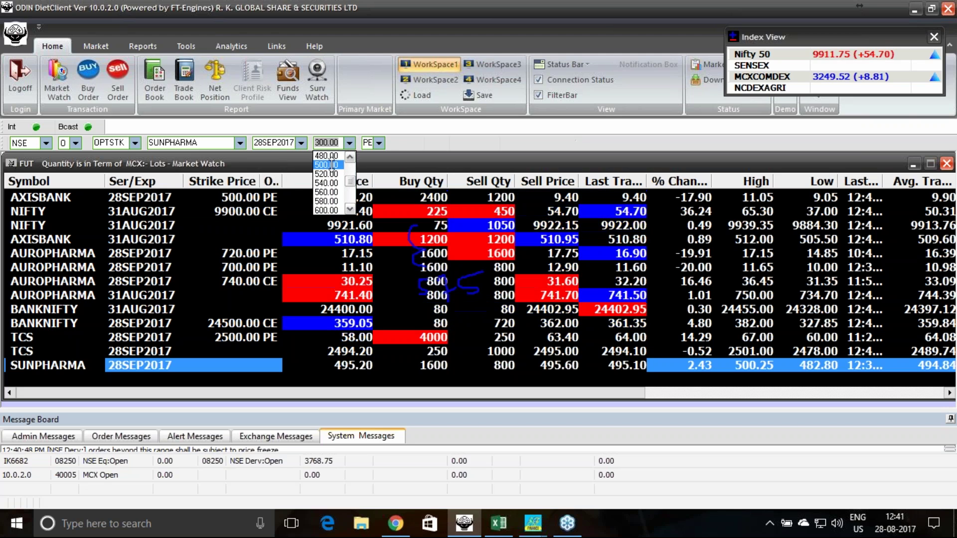
{"action": "left_click", "coordinate": [326, 156]}
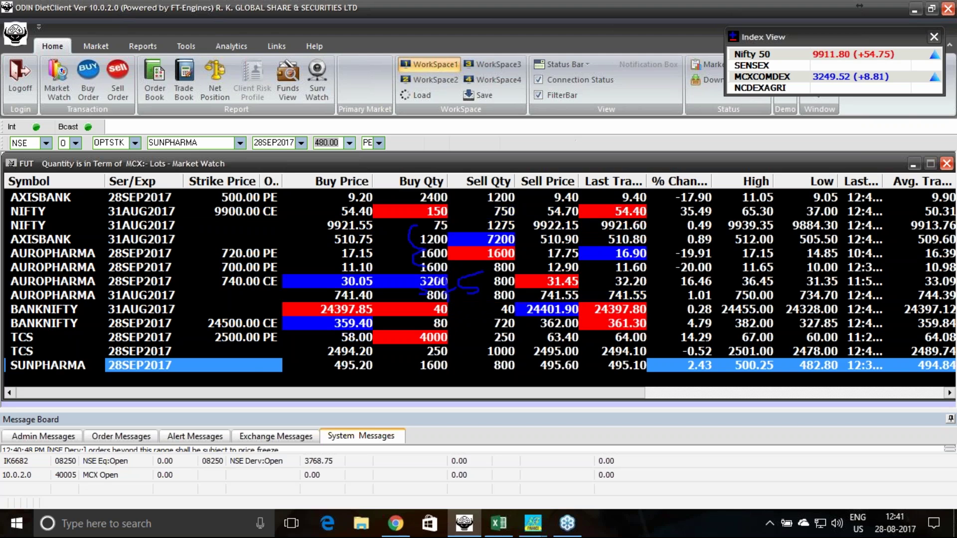
{"action": "key", "text": "Return"}
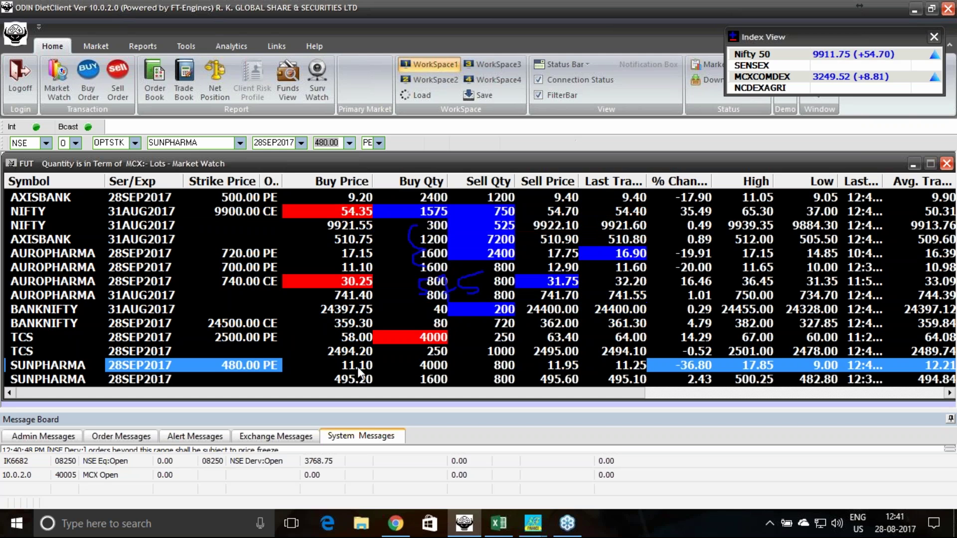
{"action": "key", "text": "Delete"}
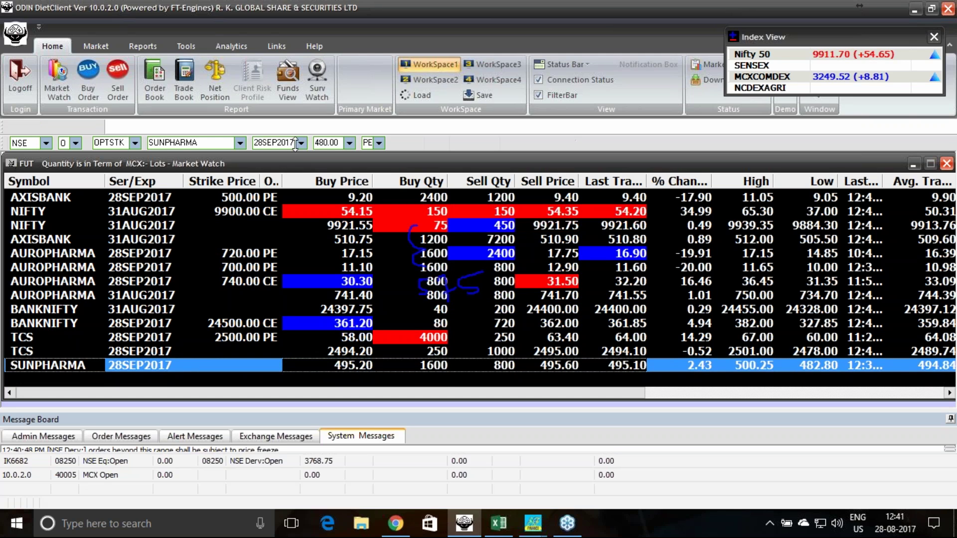
Add the SUNPHARMA 28SEP2017 option with strike 500.00 PE to the market watch.
{"action": "left_click", "coordinate": [351, 143]}
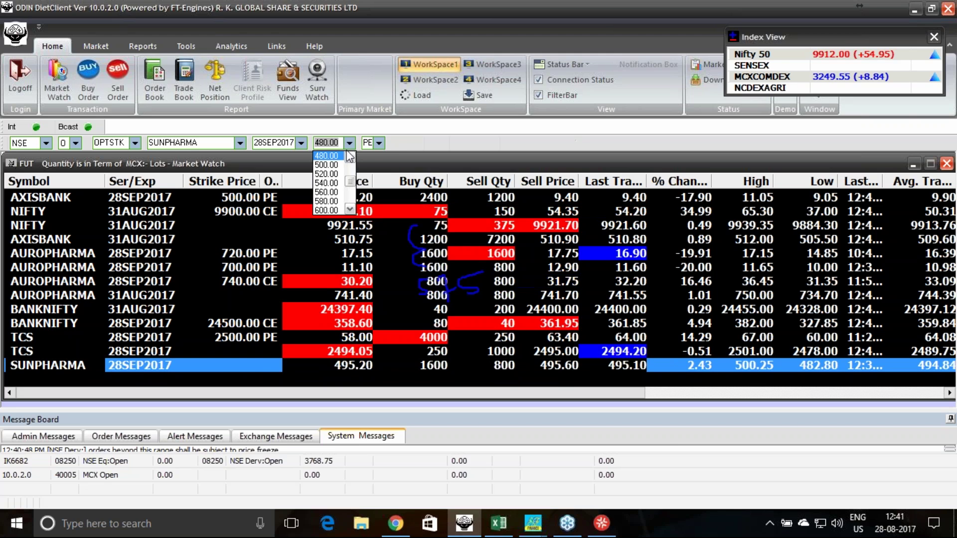
{"action": "left_click", "coordinate": [339, 195]}
{"action": "key", "text": "Return"}
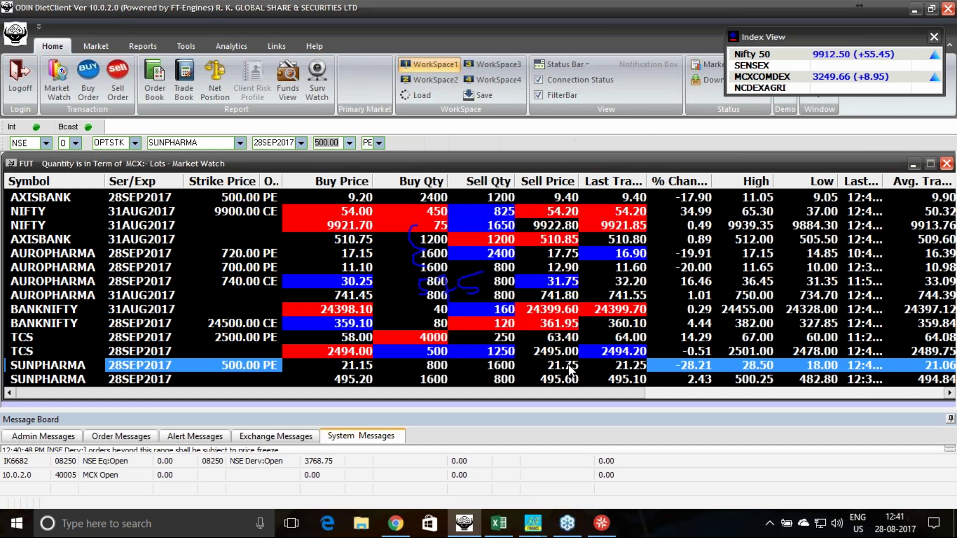
Return to Excel and enter the heading 500 PUT in G47 and the premium 21.15 in G48.
{"action": "left_click", "coordinate": [395, 523]}
{"action": "left_click", "coordinate": [497, 524]}
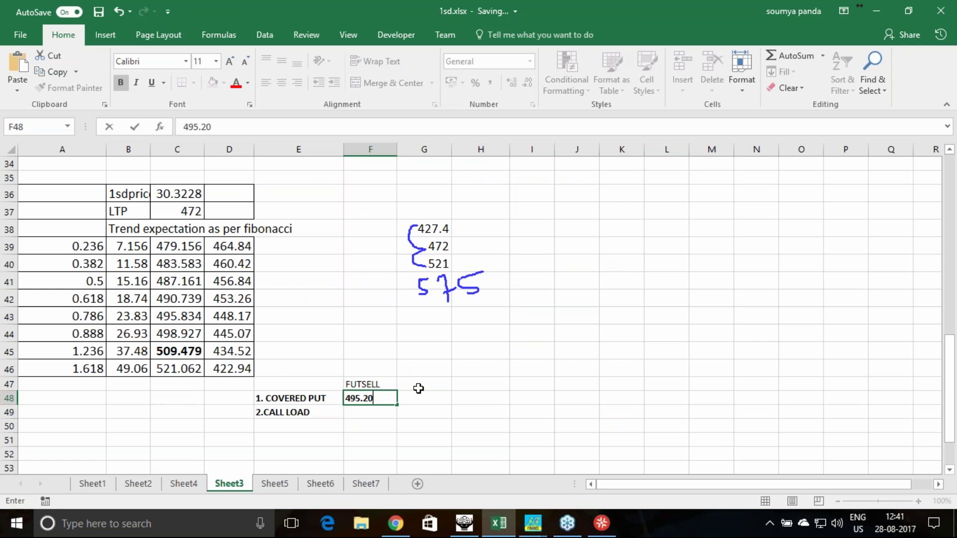
{"action": "type", "text": "495.20"}
{"action": "left_click", "coordinate": [419, 388]}
{"action": "type", "text": "500 PUT"}
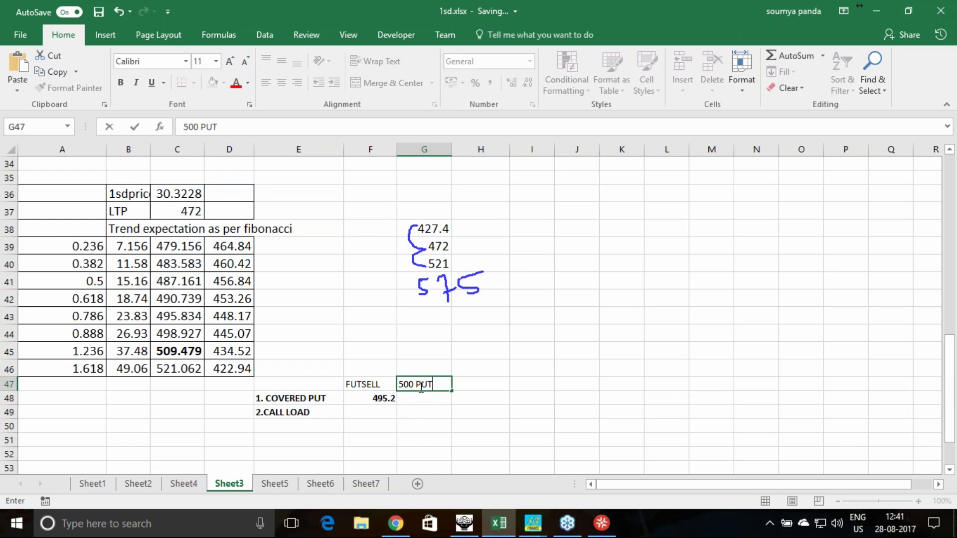
{"action": "left_click", "coordinate": [418, 400]}
{"action": "type", "text": "21.15"}
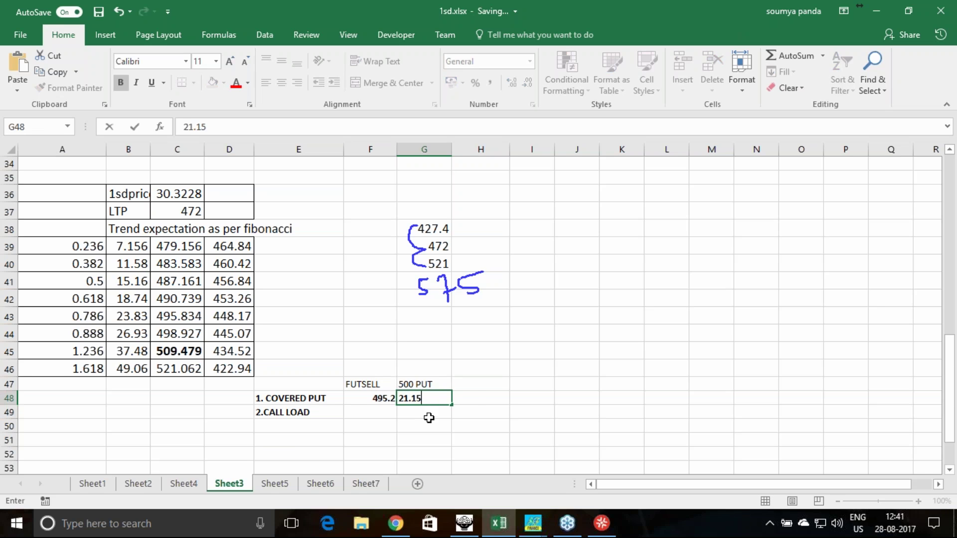
Subtract 4.8 from the put premium in H48 with the formula =G48-4.8.
{"action": "left_click", "coordinate": [476, 400]}
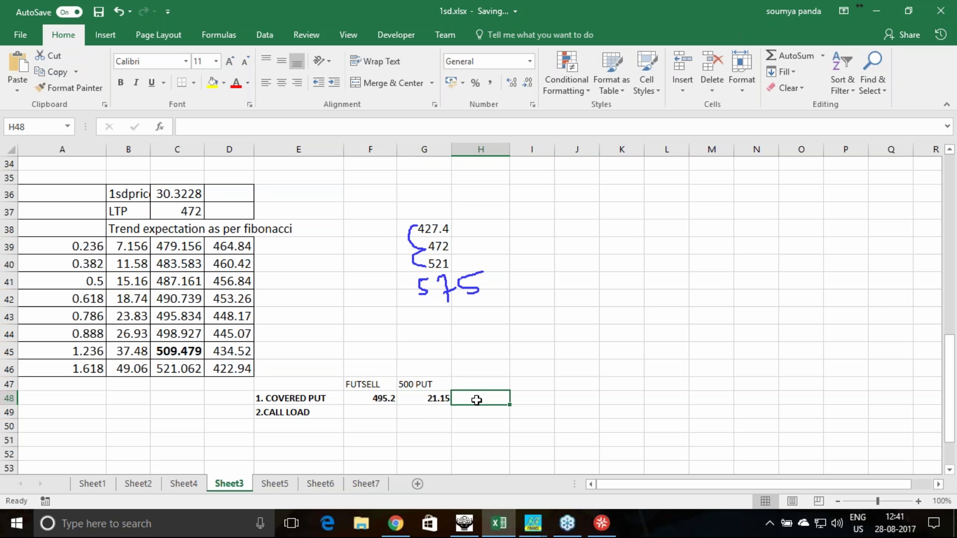
{"action": "type", "text": "="}
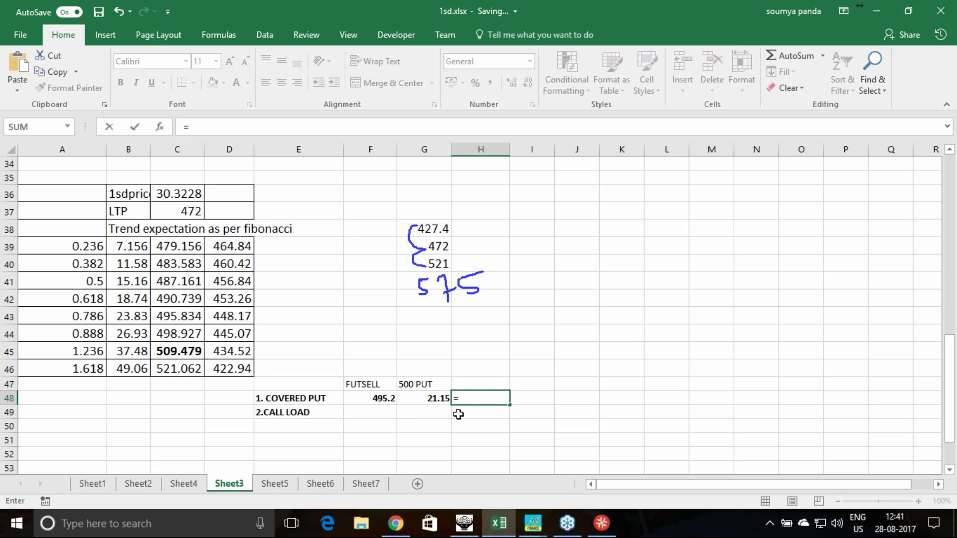
{"action": "left_click", "coordinate": [431, 398]}
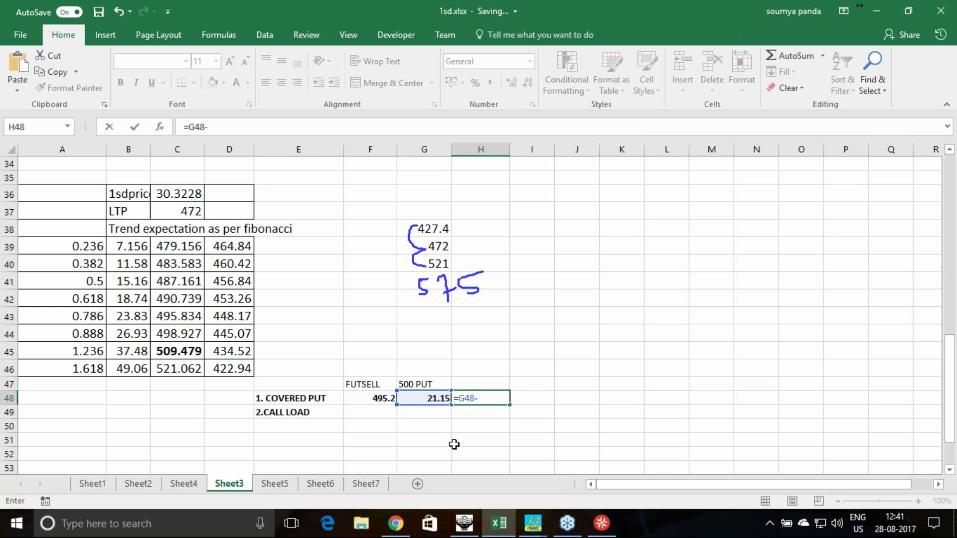
{"action": "type", "text": ".8"}
{"action": "key", "text": "Return"}
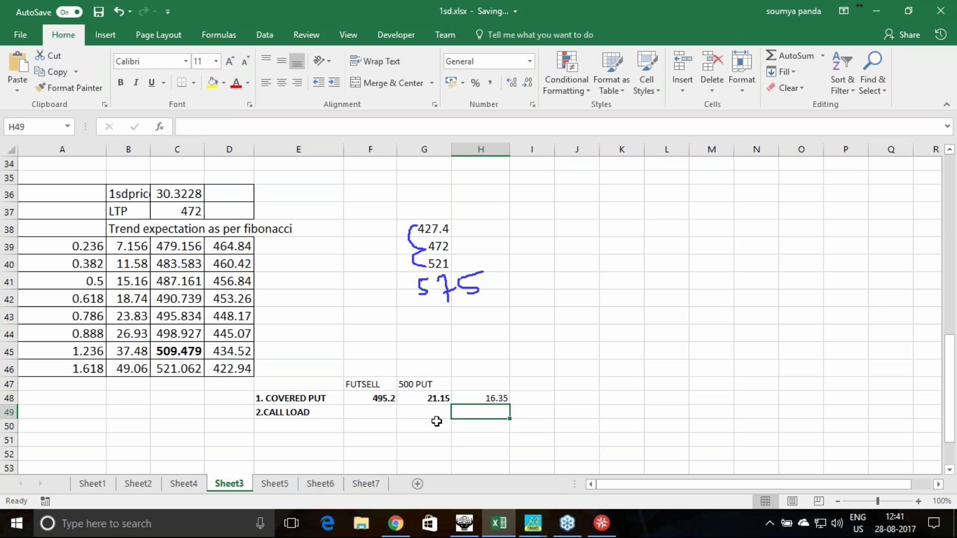
{"action": "left_click", "coordinate": [474, 401]}
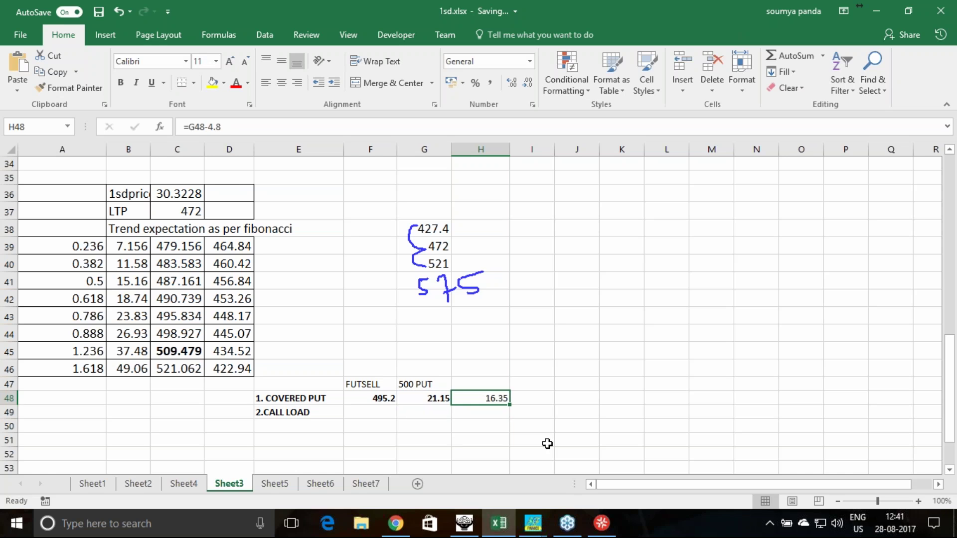
Multiply the net premium by the lot size in I48 with the formula =H48*800.
{"action": "left_click", "coordinate": [536, 400]}
{"action": "type", "text": "="}
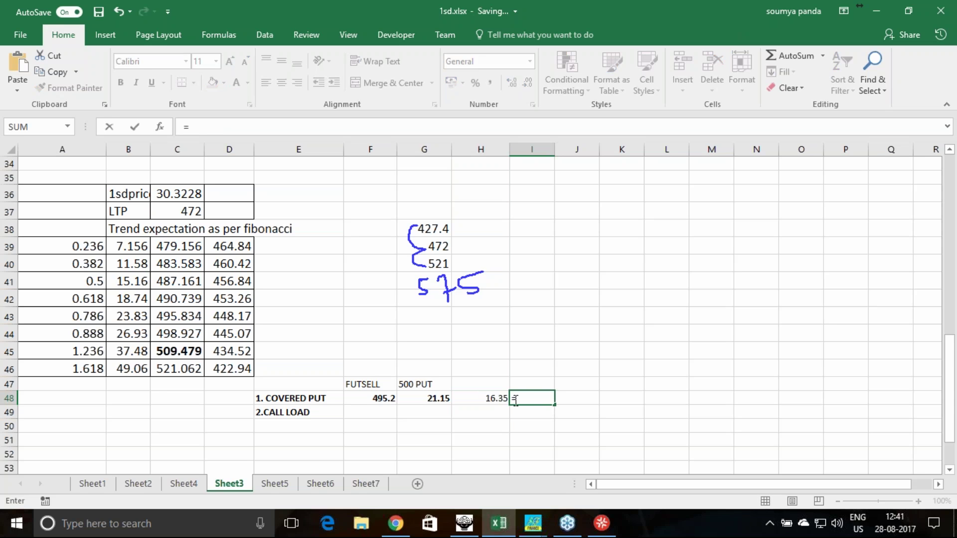
{"action": "left_click", "coordinate": [497, 399]}
{"action": "type", "text": "*80"}
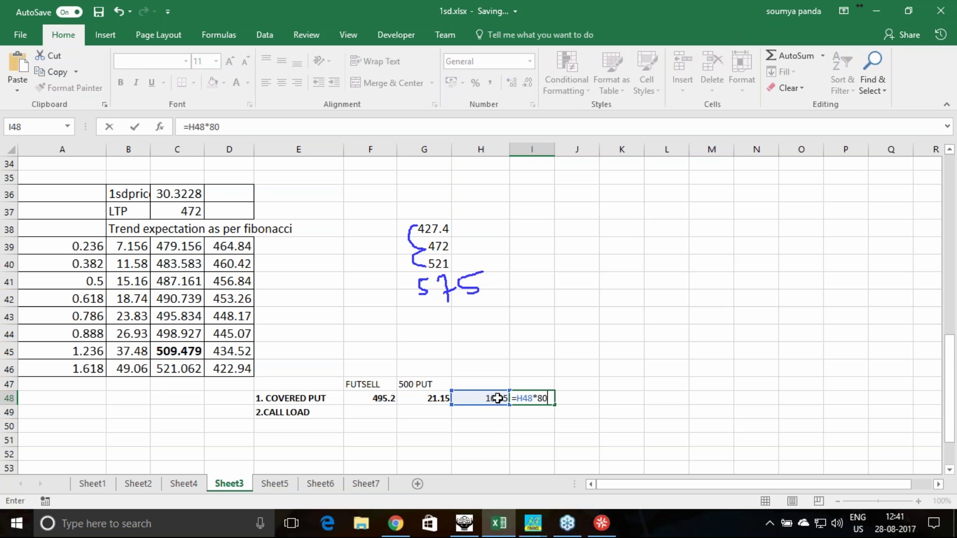
{"action": "type", "text": "0"}
{"action": "key", "text": "Return"}
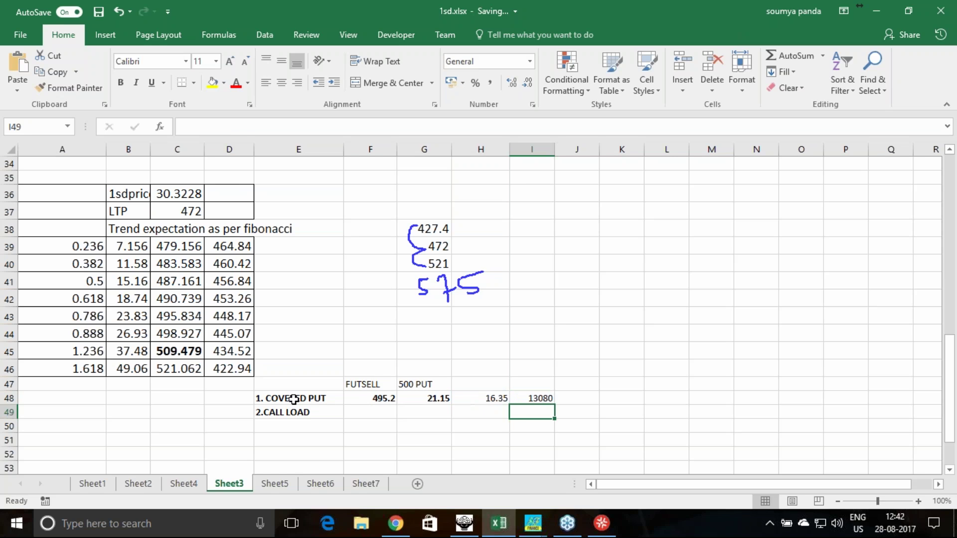
Enter -1 in F49 beside CALL LOAD, under the FUTSELL column.
{"action": "left_click", "coordinate": [277, 399]}
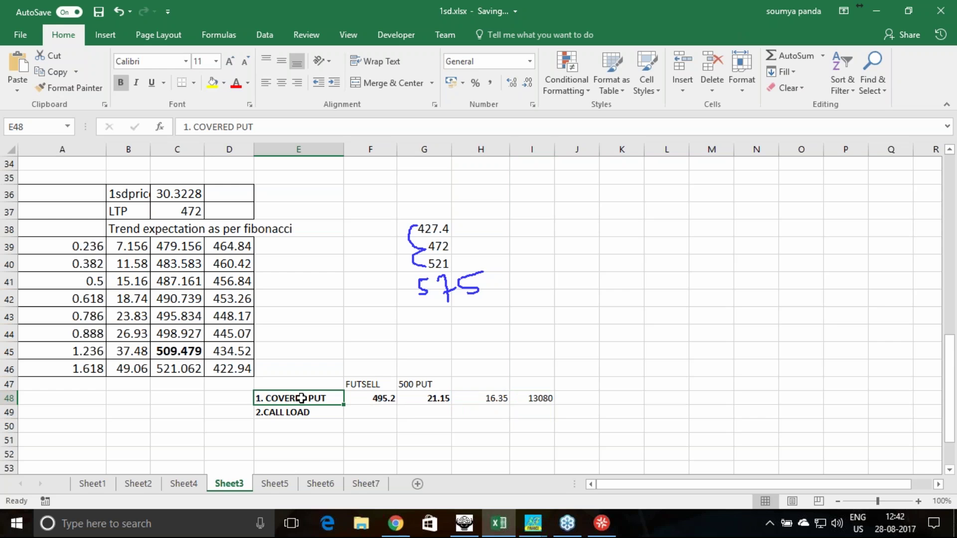
{"action": "left_click", "coordinate": [286, 414]}
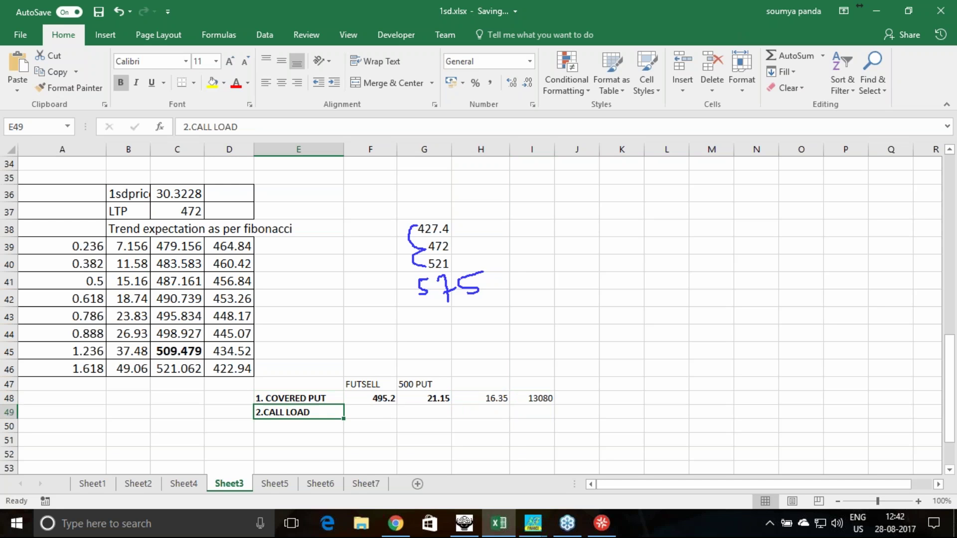
{"action": "left_click", "coordinate": [370, 411]}
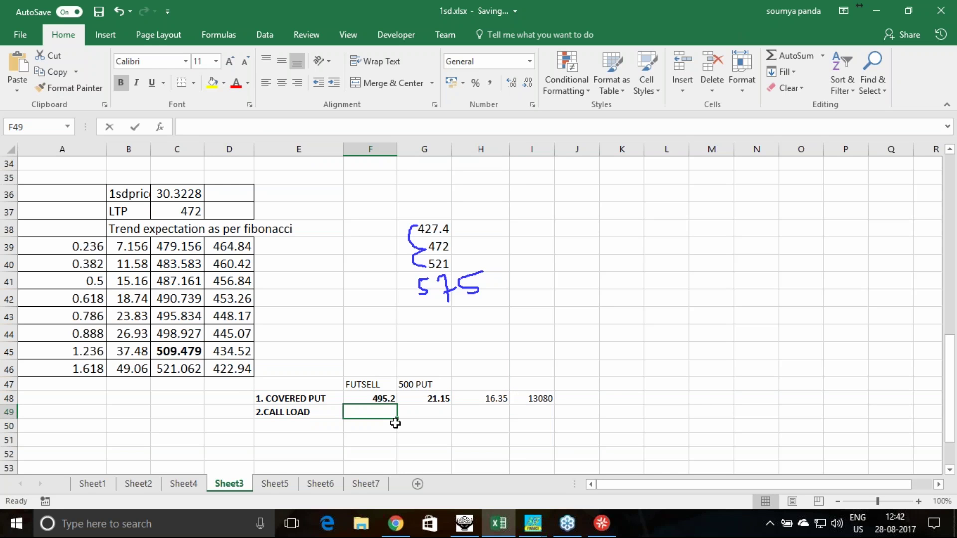
{"action": "type", "text": "-1"}
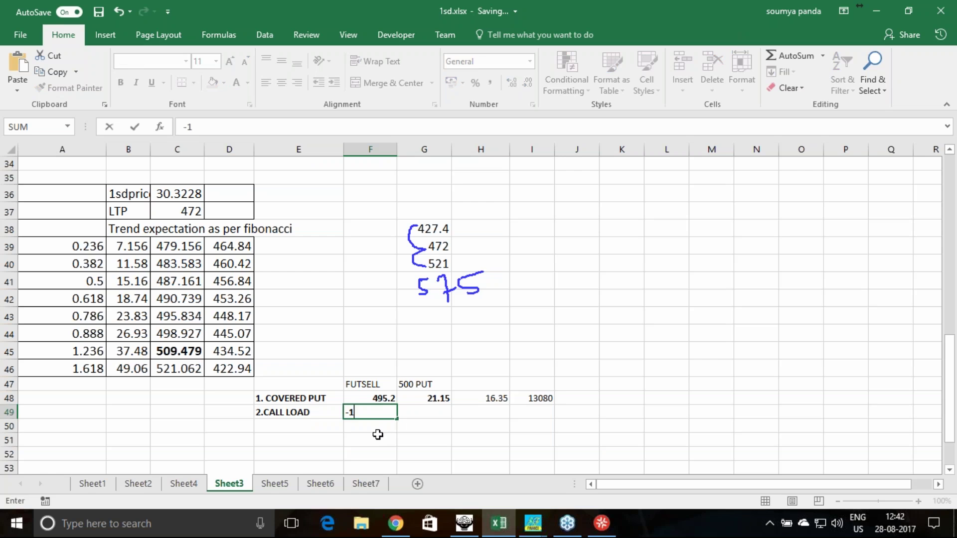
{"action": "left_click", "coordinate": [377, 434]}
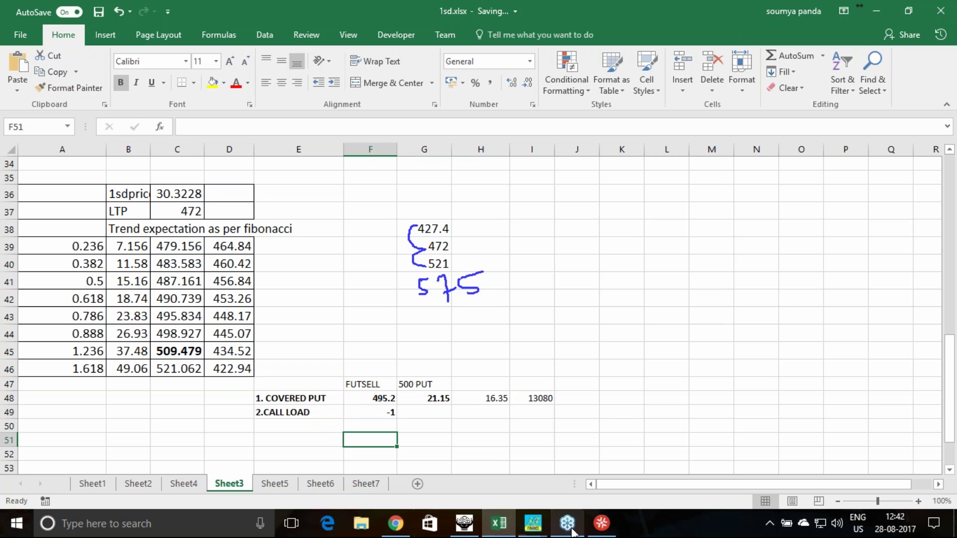
Switch to the Option Strategy window, open the Greek Scaner for SUNPHARMA, and examine the 500 put's premium and delta.
{"action": "mouse_move", "coordinate": [533, 523]}
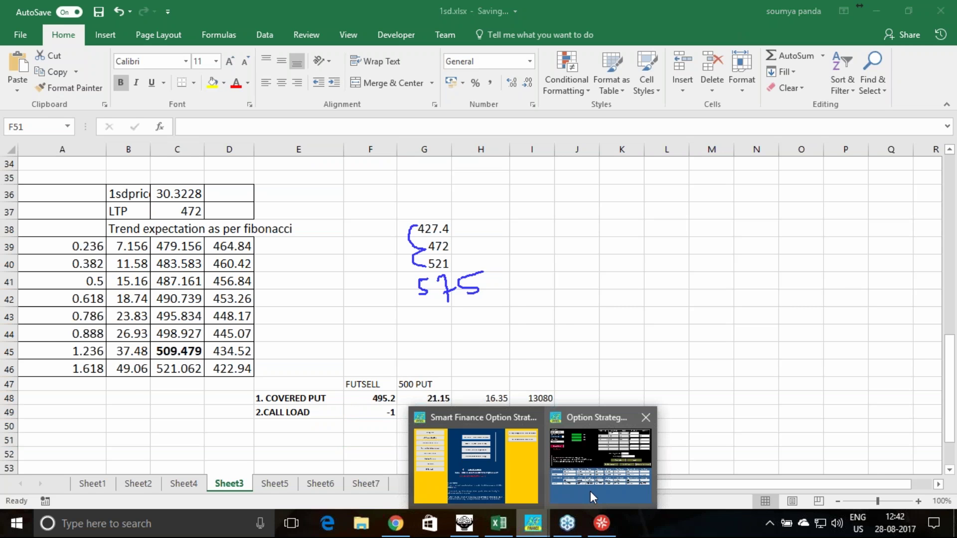
{"action": "left_click", "coordinate": [590, 492]}
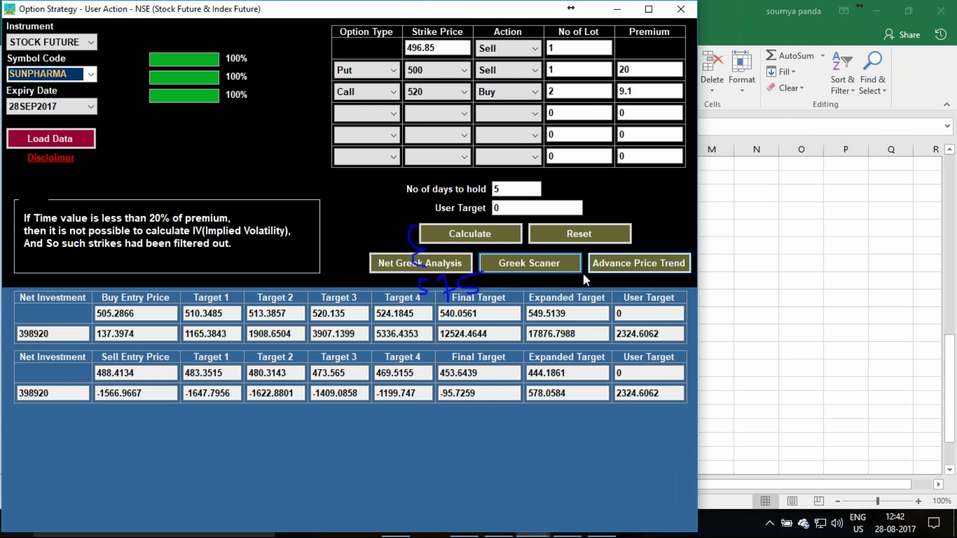
{"action": "left_click", "coordinate": [531, 265]}
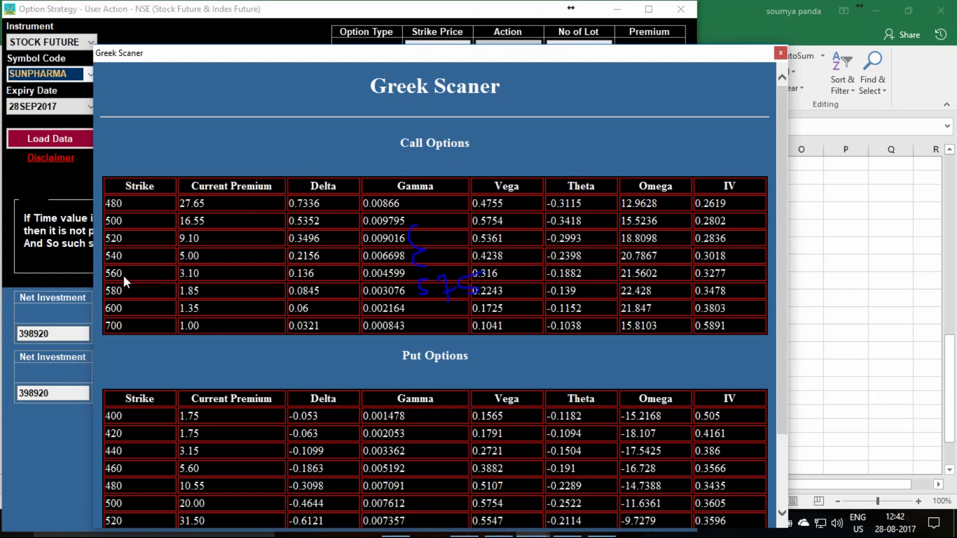
{"action": "scroll", "coordinate": [346, 438], "scroll_direction": "down", "scroll_amount": 2}
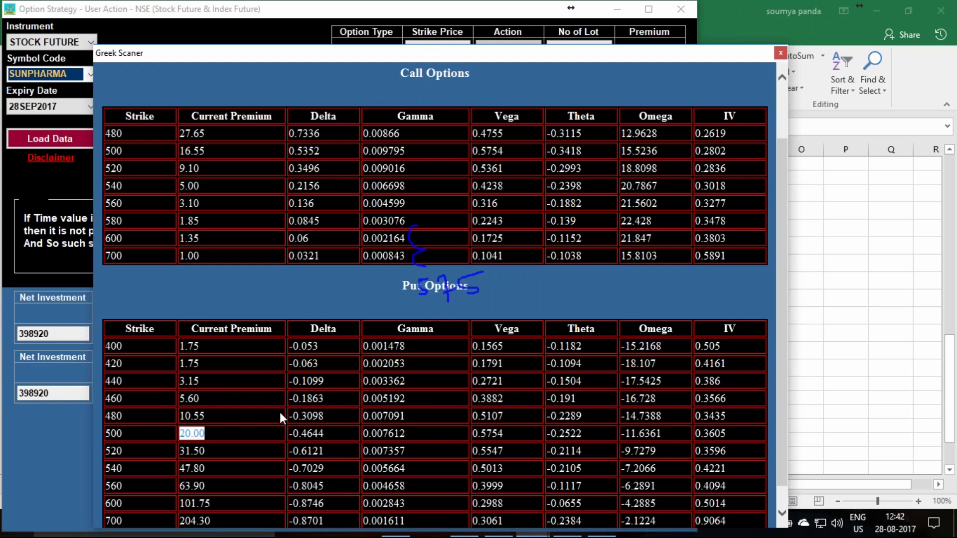
{"action": "double_click", "coordinate": [314, 436]}
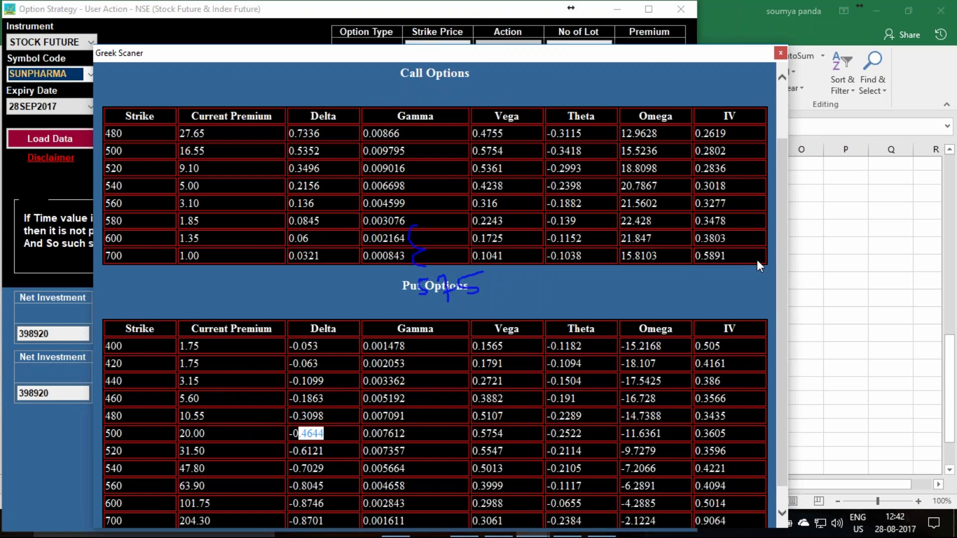
Dismiss the Lenovo Solution Center pop-up covering the Greek Scaner and switch back to the 1sd.xlsx workbook in Excel.
{"action": "left_click_drag", "start_coordinate": [642, 55], "coordinate": [486, 56]}
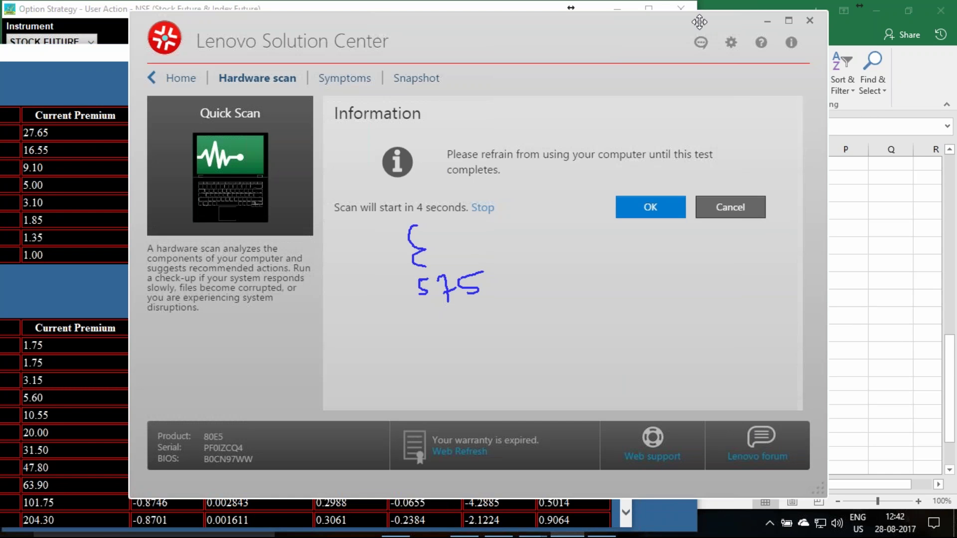
{"action": "left_click_drag", "start_coordinate": [700, 23], "coordinate": [585, 2]}
{"action": "left_click", "coordinate": [653, 7]}
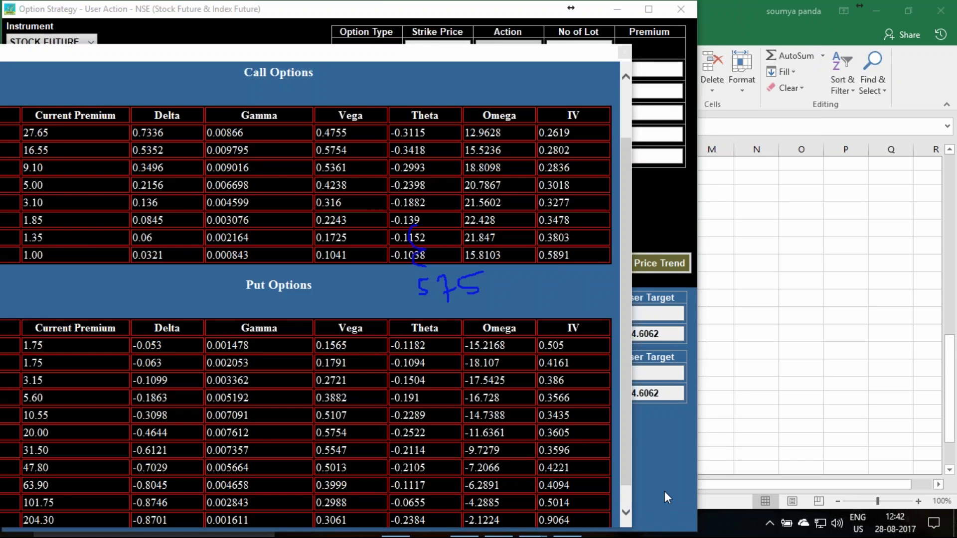
{"action": "left_click", "coordinate": [533, 536]}
{"action": "mouse_move", "coordinate": [533, 536]}
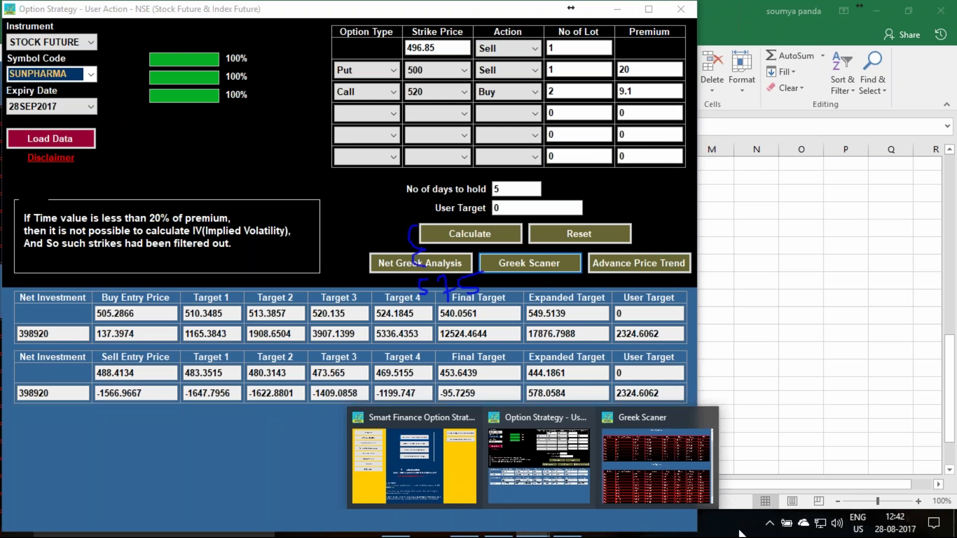
{"action": "left_click", "coordinate": [498, 529]}
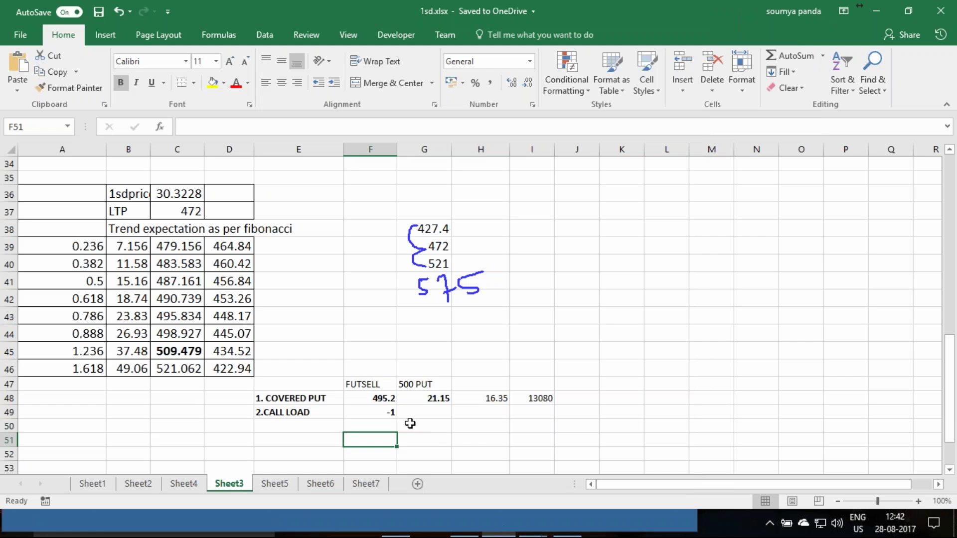
Enter the 500 put delta .4644 in G49 and change the header in G47 to SELL 500 PUT.
{"action": "left_click", "coordinate": [430, 416]}
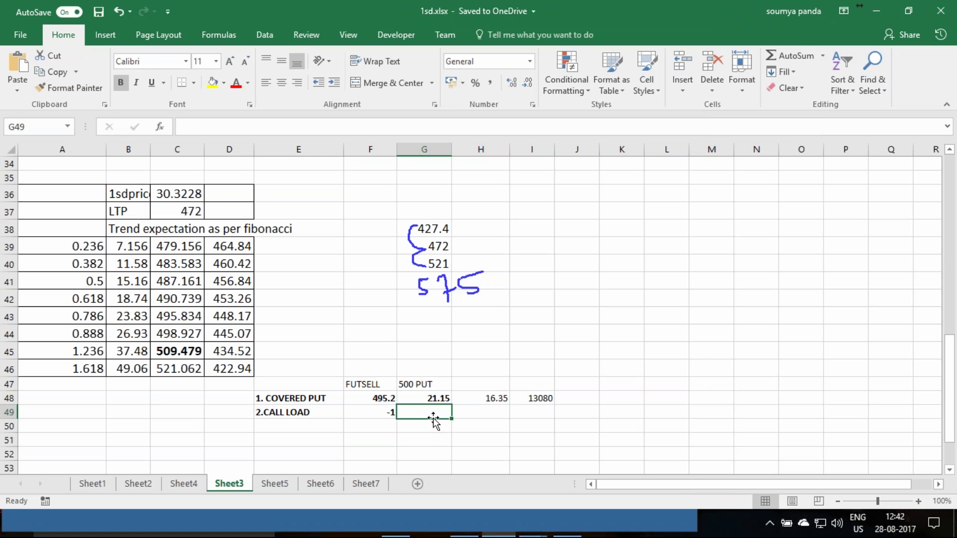
{"action": "type", "text": ".4644"}
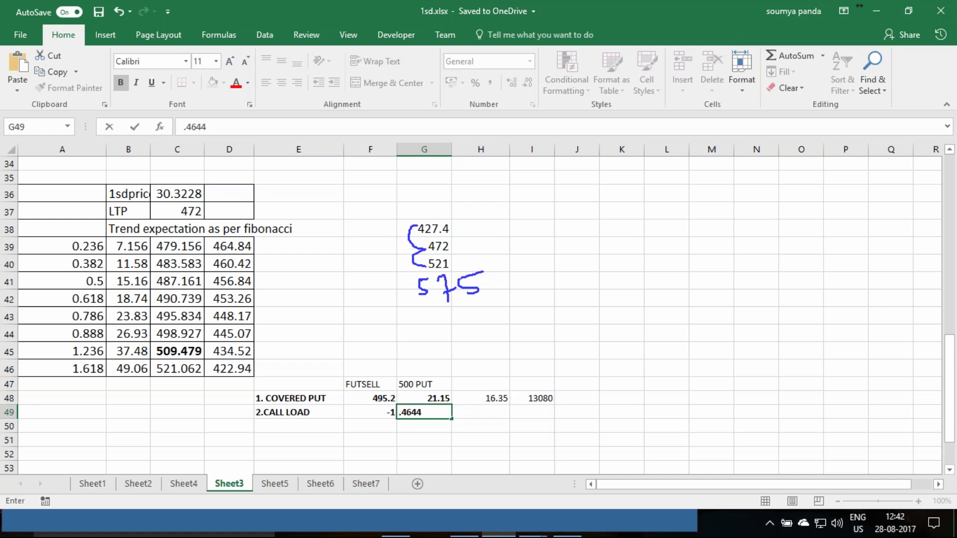
{"action": "key", "text": "Return"}
{"action": "double_click", "coordinate": [402, 384]}
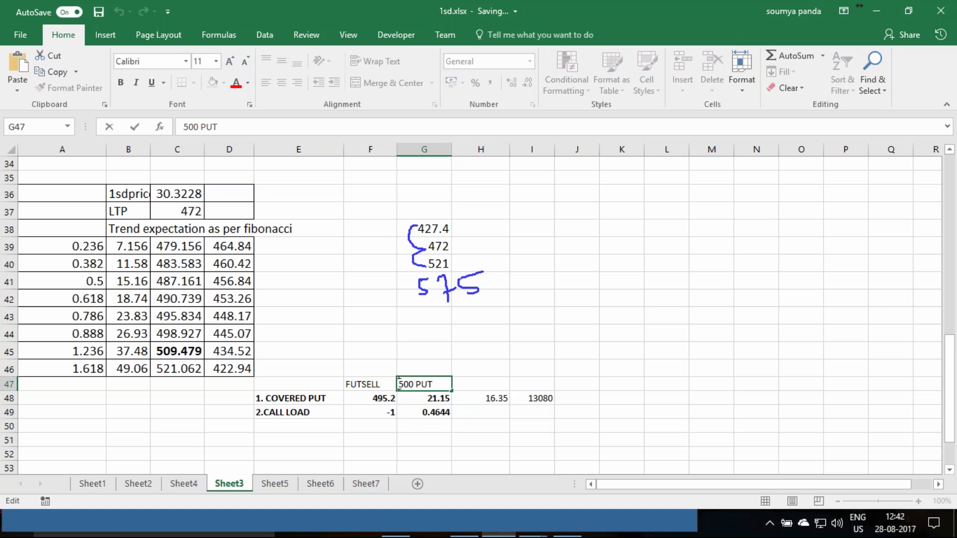
{"action": "type", "text": "SELL"}
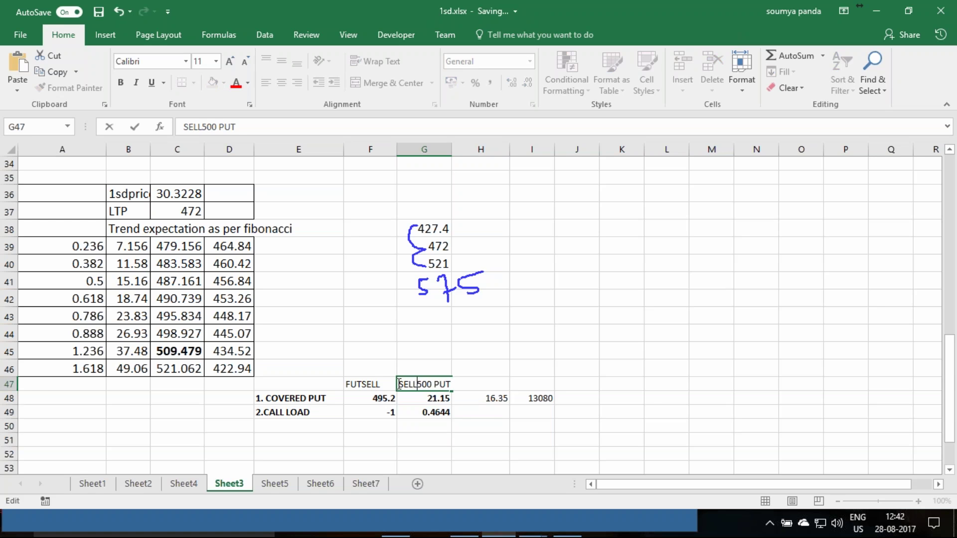
Add the futures and put deltas in H49 with the formula =F49+G49.
{"action": "left_click", "coordinate": [488, 413]}
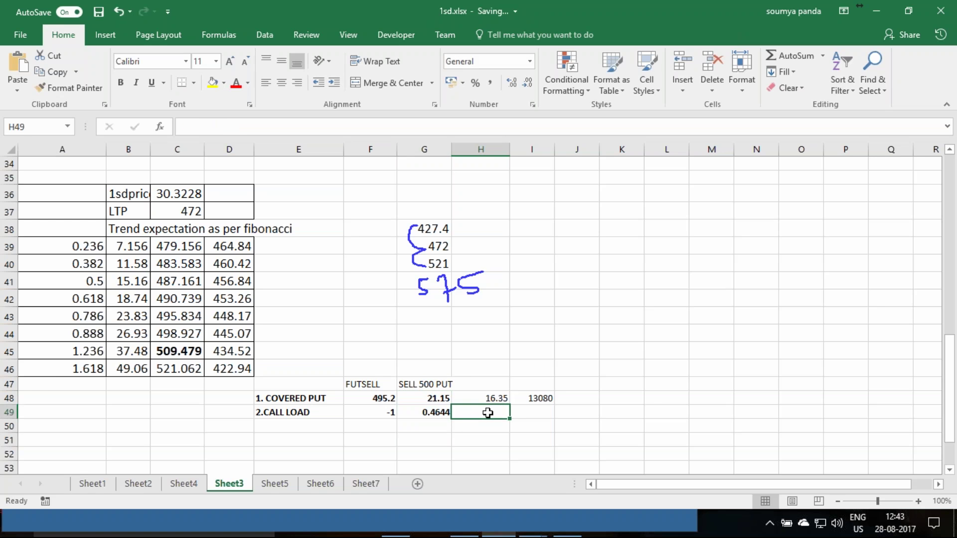
{"action": "type", "text": "="}
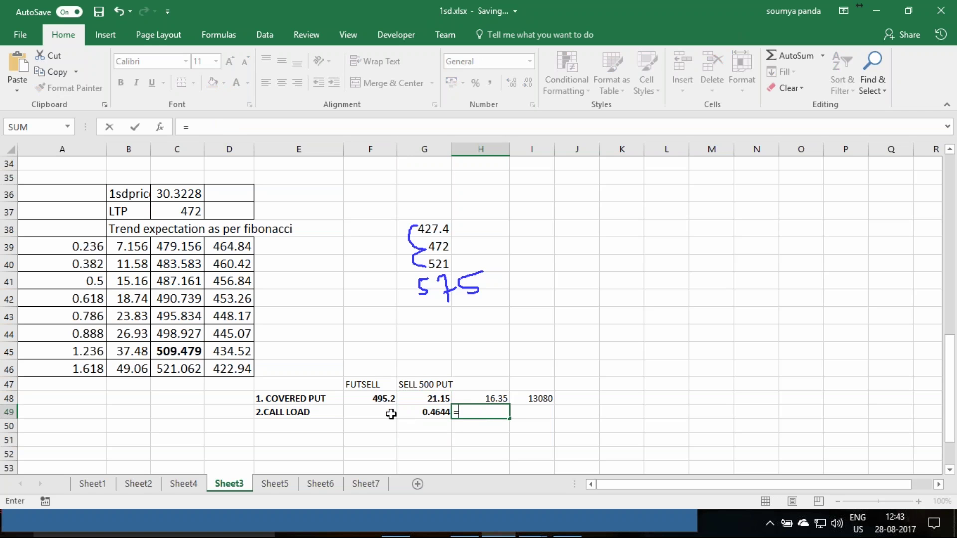
{"action": "left_click", "coordinate": [391, 413]}
{"action": "type", "text": "+"}
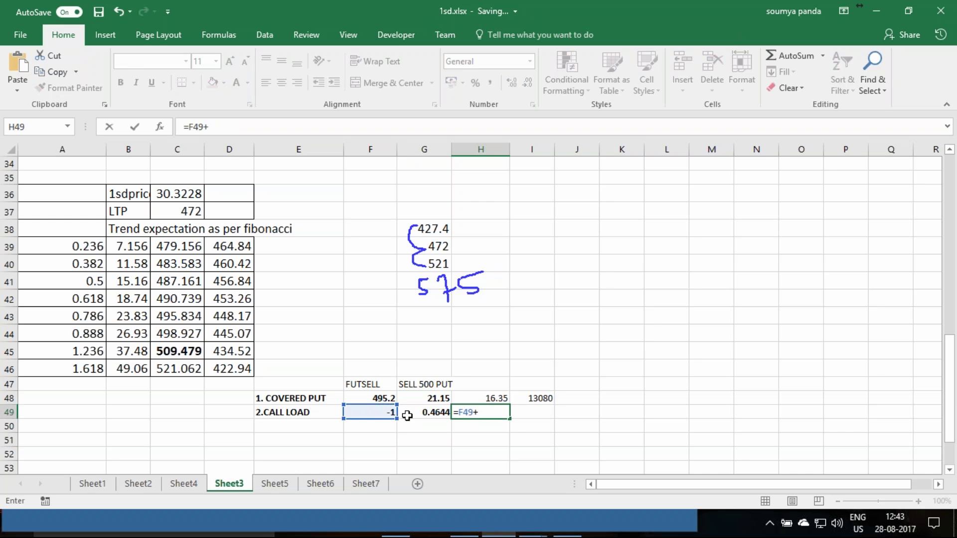
{"action": "left_click", "coordinate": [429, 414]}
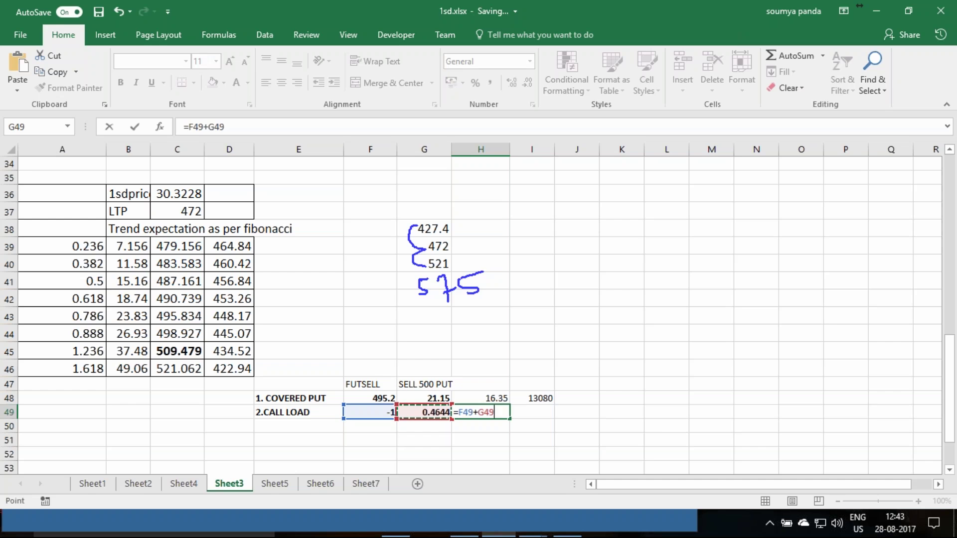
{"action": "key", "text": "Return"}
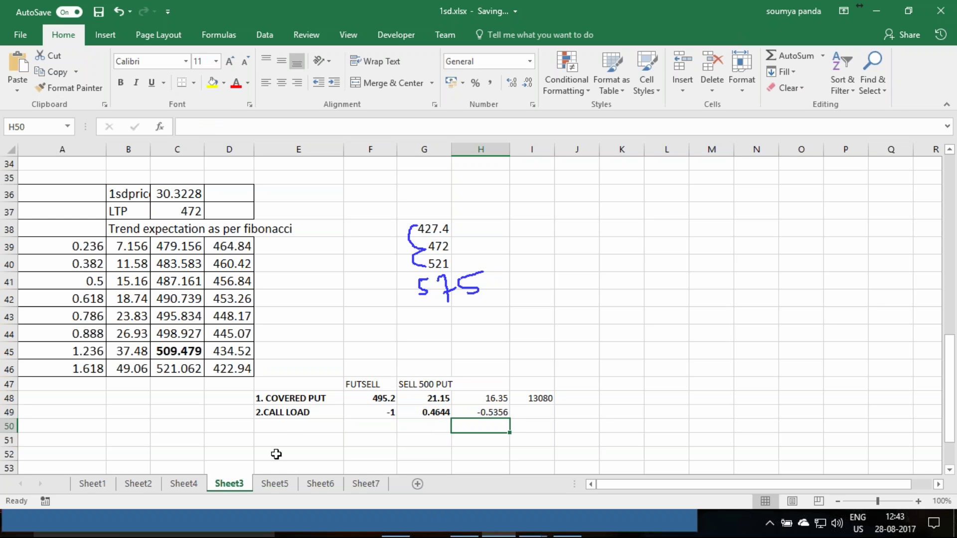
Move the 2.CALL LOAD label from E49 to E51.
{"action": "left_click", "coordinate": [287, 414]}
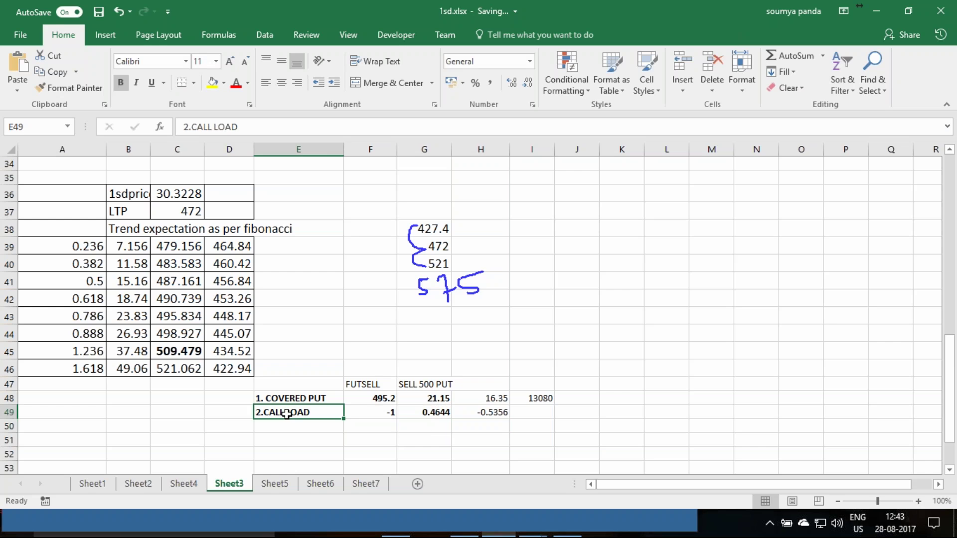
{"action": "key", "text": "ctrl+c"}
{"action": "left_click", "coordinate": [282, 436]}
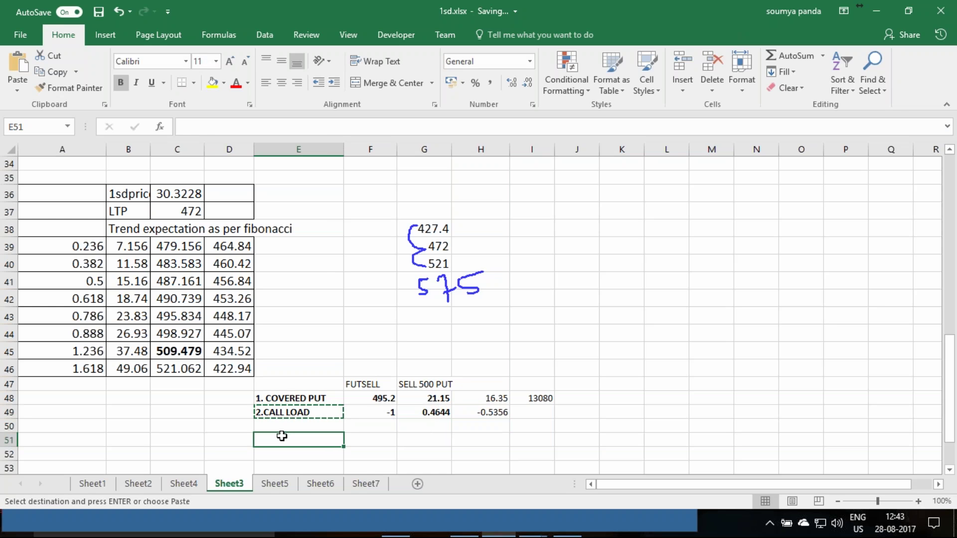
{"action": "key", "text": "ctrl+v"}
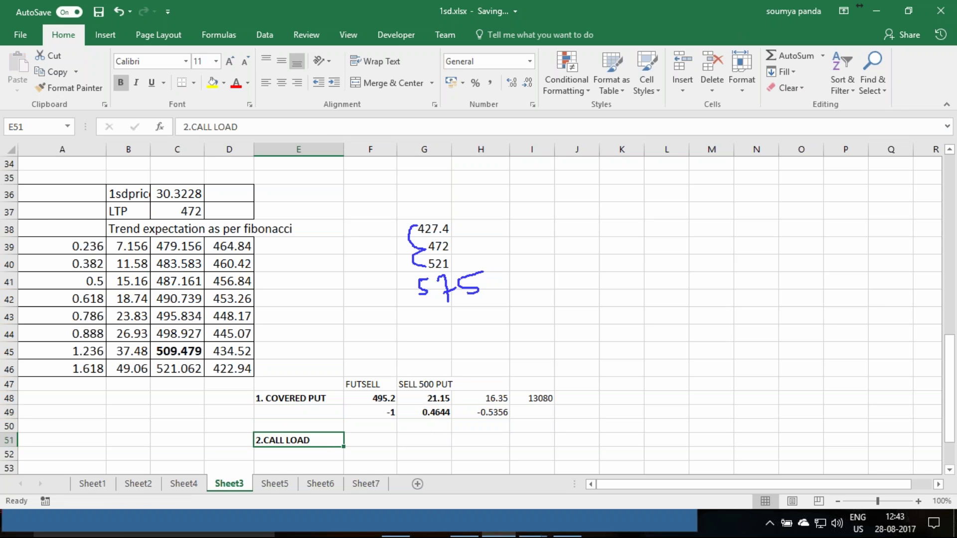
Check the upside Fibonacci targets in column C, and add the SUNPHARMA 28SEP2017 520 CE contract to the ODIN market watch.
{"action": "left_click", "coordinate": [167, 353]}
{"action": "left_click", "coordinate": [190, 317]}
{"action": "left_click", "coordinate": [186, 332]}
{"action": "left_click", "coordinate": [188, 353]}
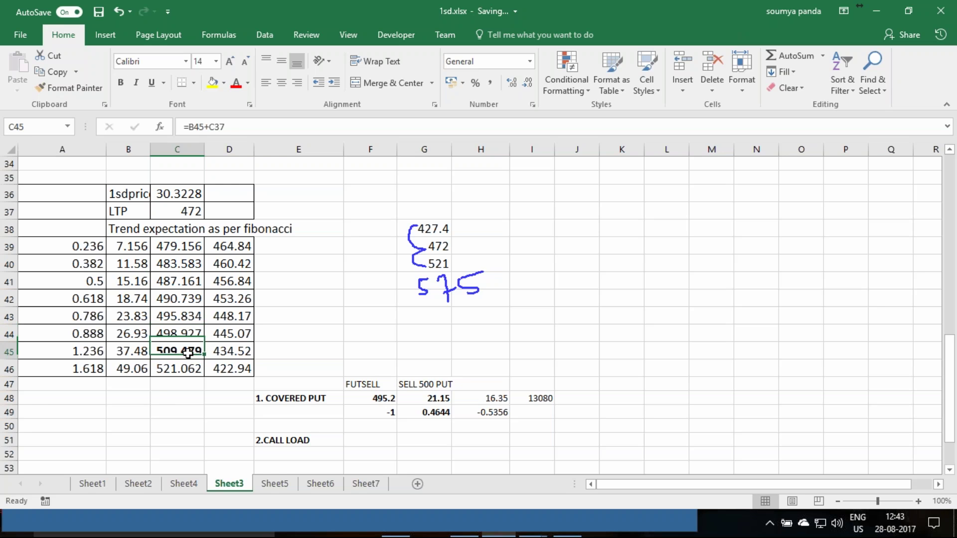
{"action": "left_click", "coordinate": [170, 369]}
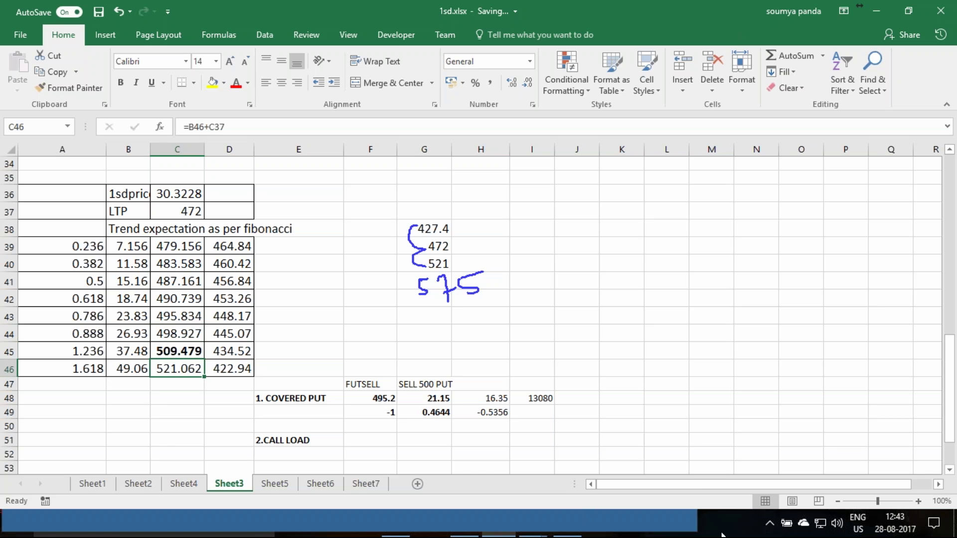
{"action": "mouse_move", "coordinate": [494, 529]}
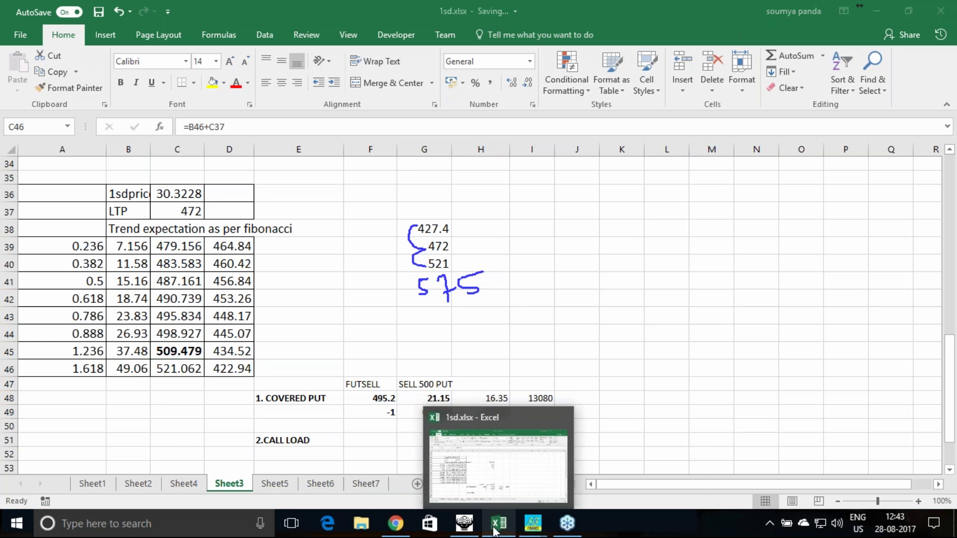
{"action": "left_click", "coordinate": [395, 524]}
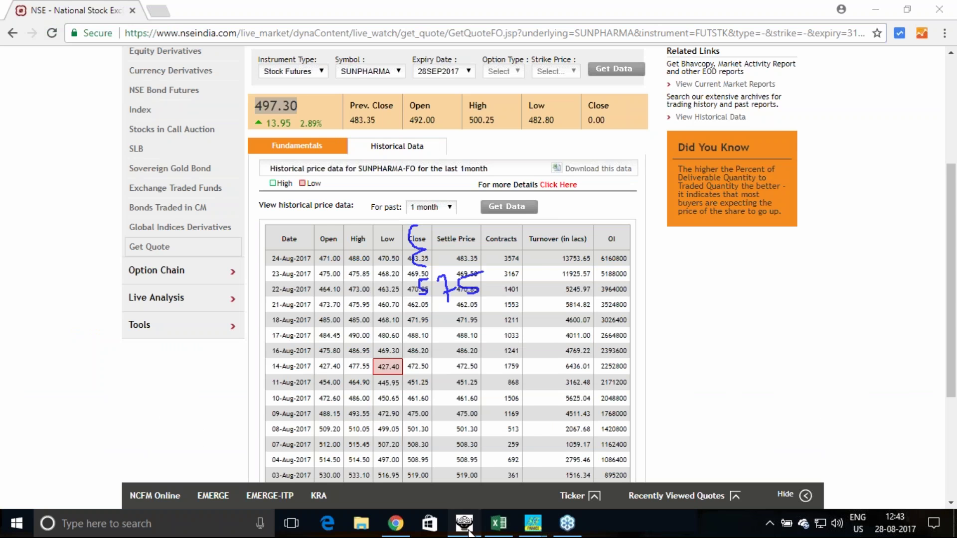
{"action": "left_click", "coordinate": [470, 533]}
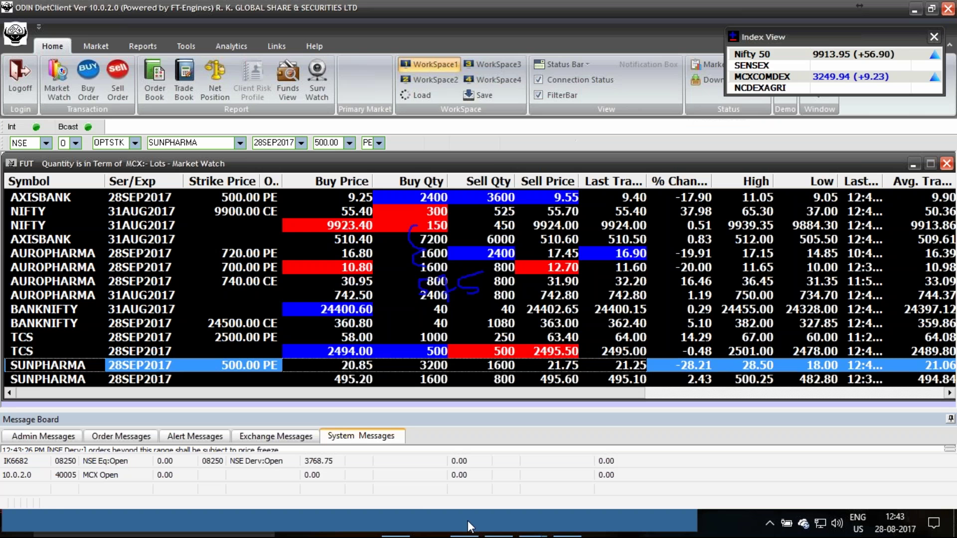
{"action": "left_click", "coordinate": [349, 142]}
{"action": "left_click", "coordinate": [325, 175]}
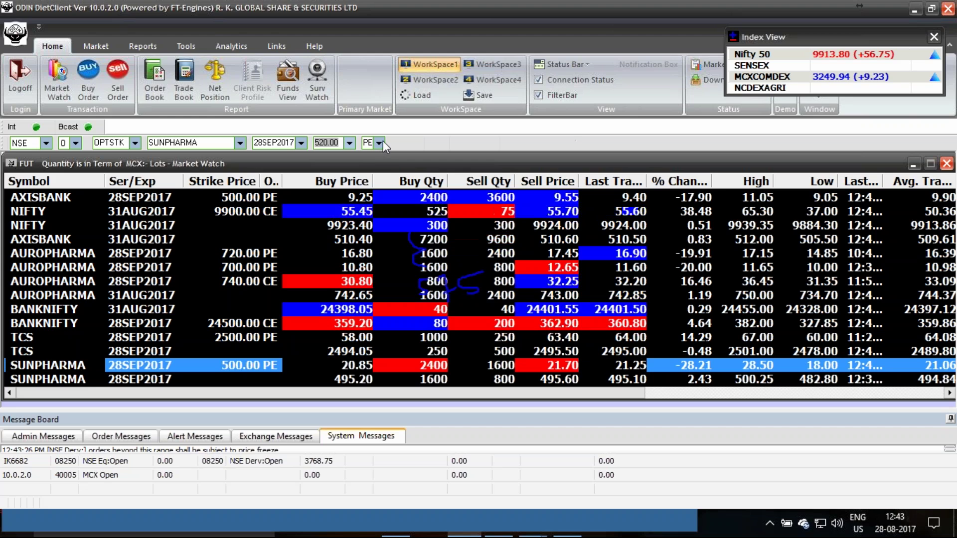
{"action": "left_click", "coordinate": [380, 143]}
{"action": "left_click", "coordinate": [379, 151]}
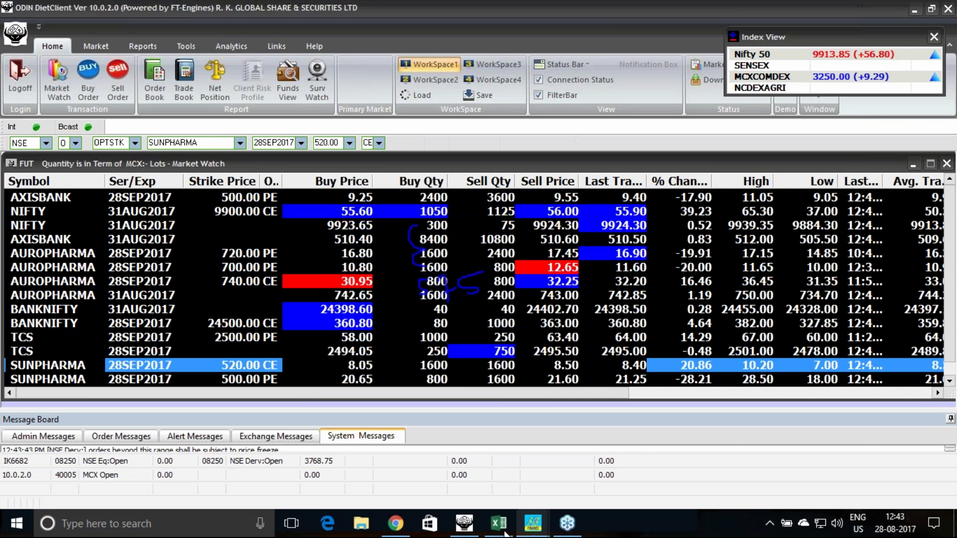
Switch to the Excel workbook and enter 520 CALL BUY in F51 beside the CALL LOAD label.
{"action": "left_click", "coordinate": [500, 530]}
{"action": "left_click", "coordinate": [365, 439]}
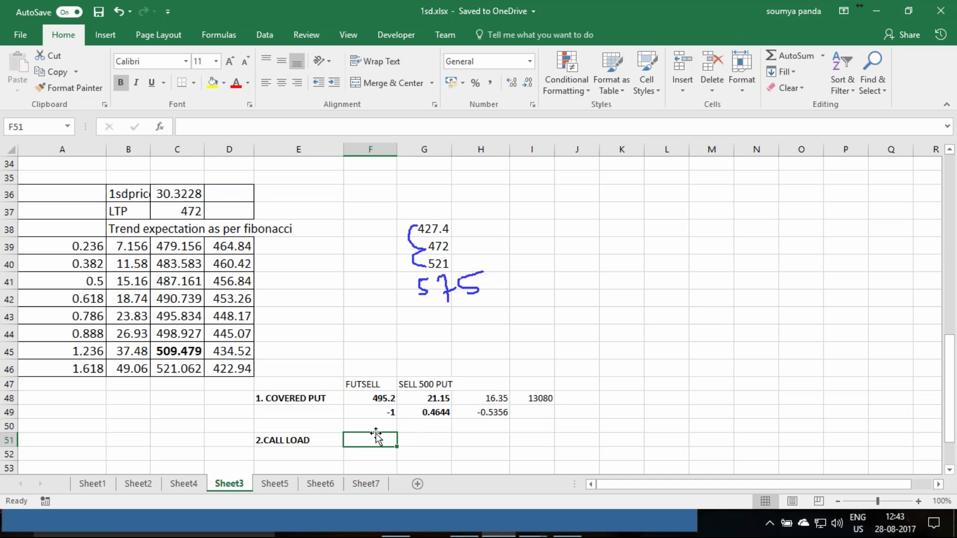
{"action": "left_click", "coordinate": [322, 440]}
{"action": "left_click", "coordinate": [362, 442]}
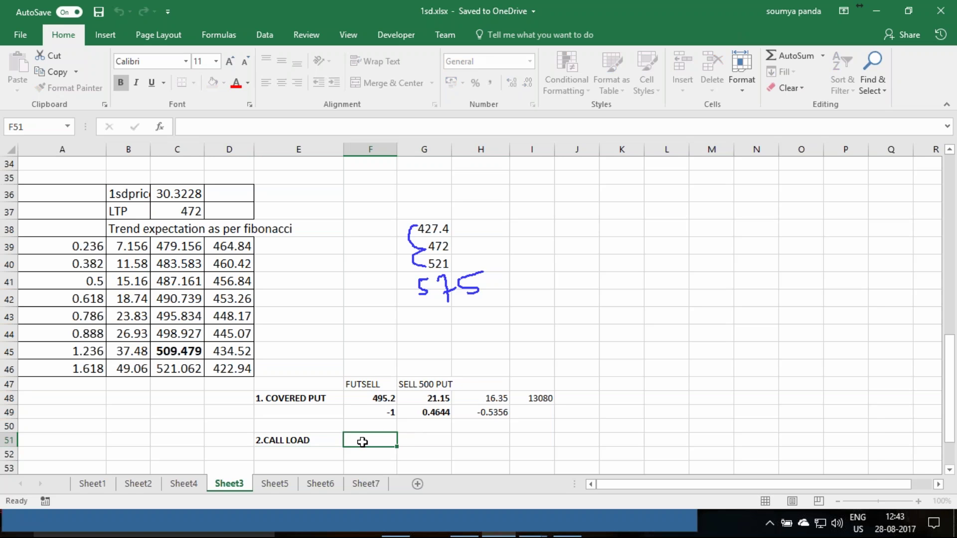
{"action": "type", "text": "520 CALL BUY"}
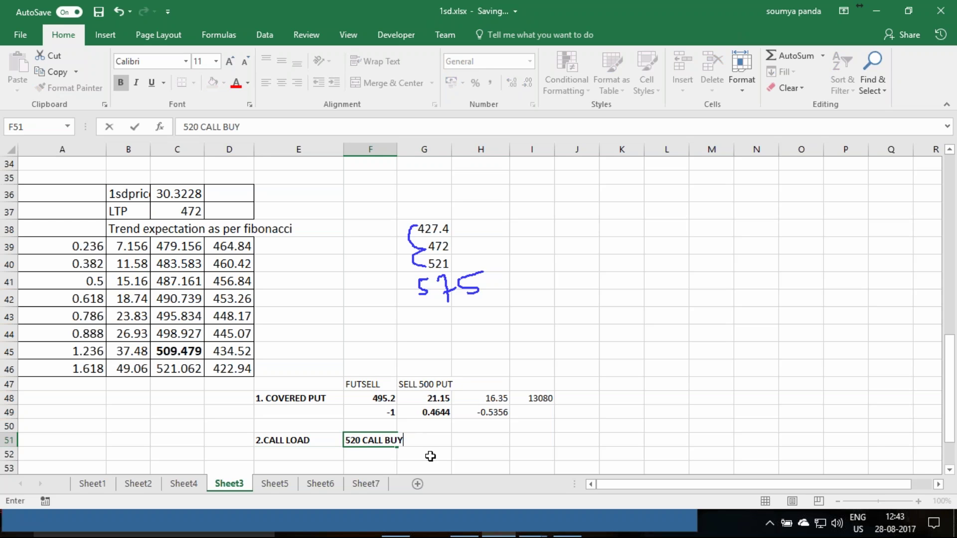
{"action": "left_click", "coordinate": [430, 456]}
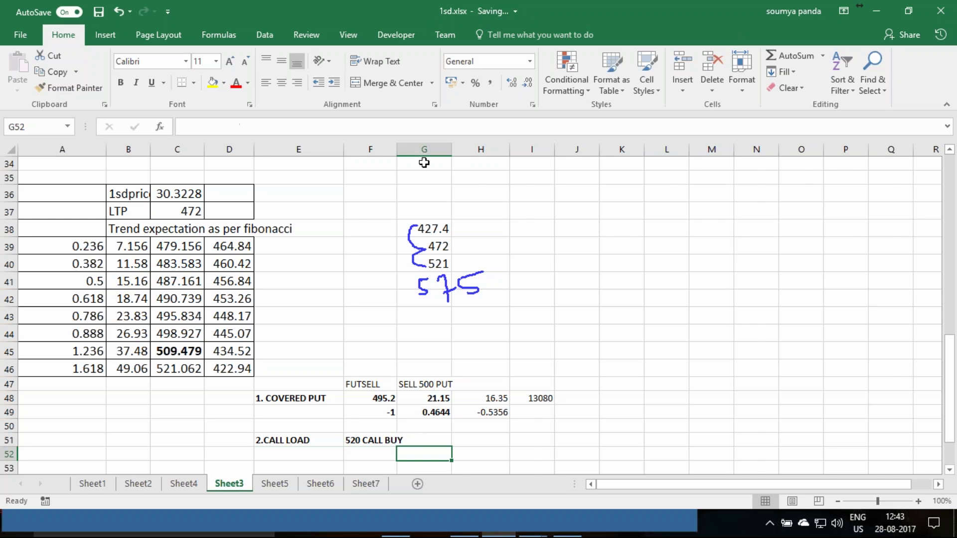
Widen column F to fit its text and enter the 520 call price 8.50 in G51.
{"action": "left_click_drag", "start_coordinate": [397, 149], "coordinate": [421, 149]}
{"action": "left_click", "coordinate": [447, 436]}
{"action": "type", "text": "8.50"}
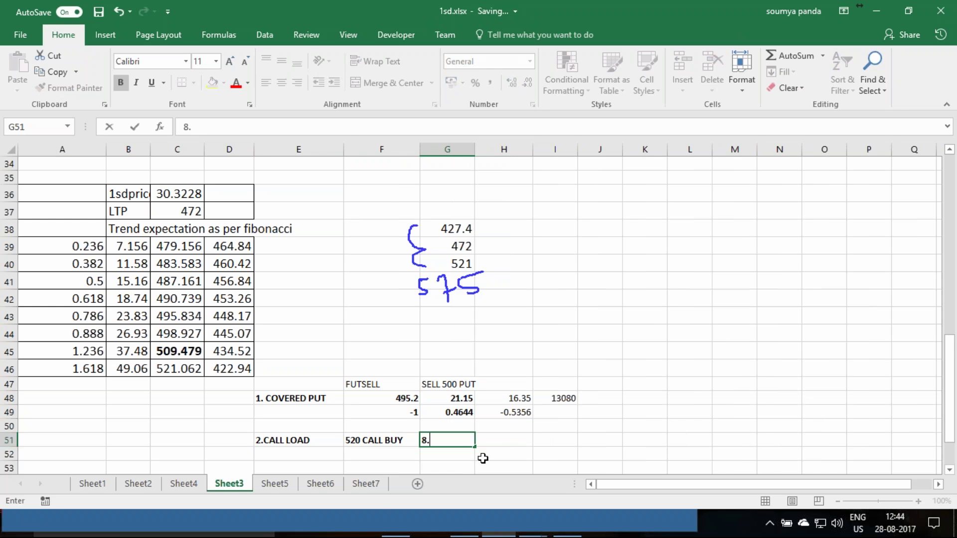
{"action": "left_click", "coordinate": [470, 460]}
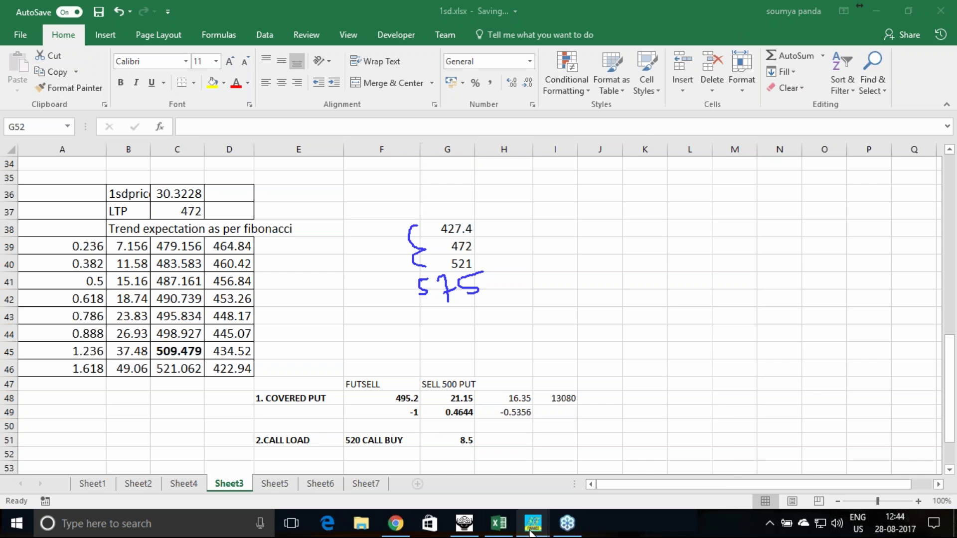
Close the old Greek Scaner and reload the SUNPHARMA 28SEP2017 stock future data in the Option Strategy window.
{"action": "mouse_move", "coordinate": [533, 523]}
{"action": "left_click", "coordinate": [649, 479]}
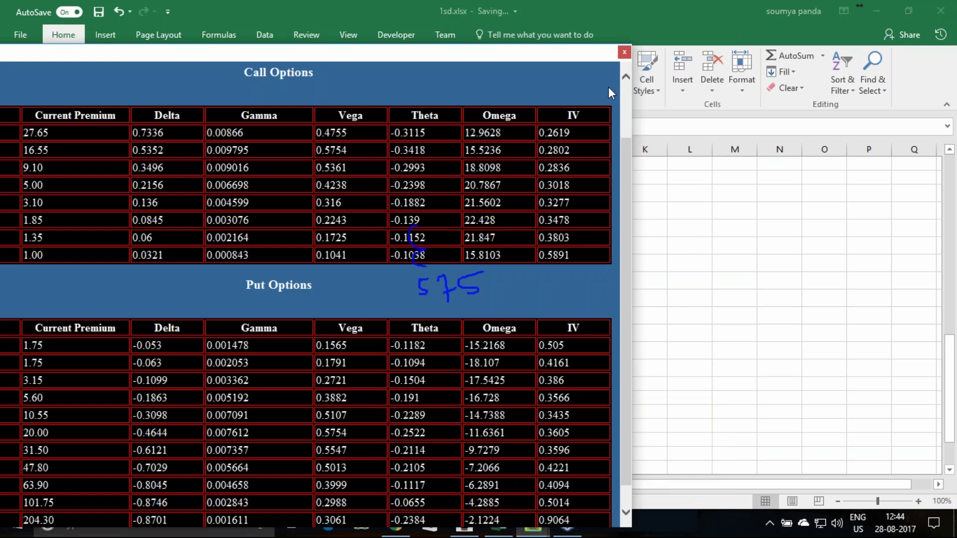
{"action": "left_click", "coordinate": [624, 52]}
{"action": "mouse_move", "coordinate": [542, 534]}
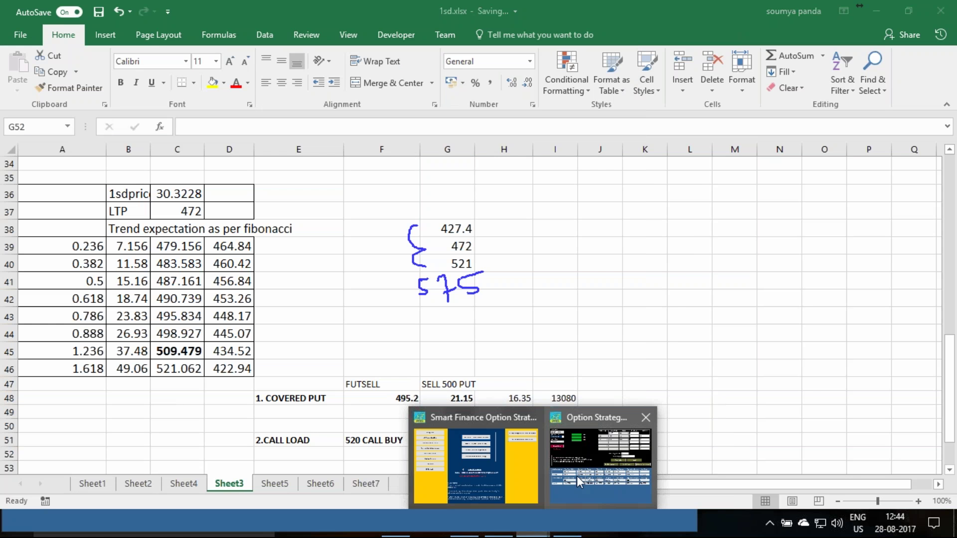
{"action": "left_click", "coordinate": [589, 492]}
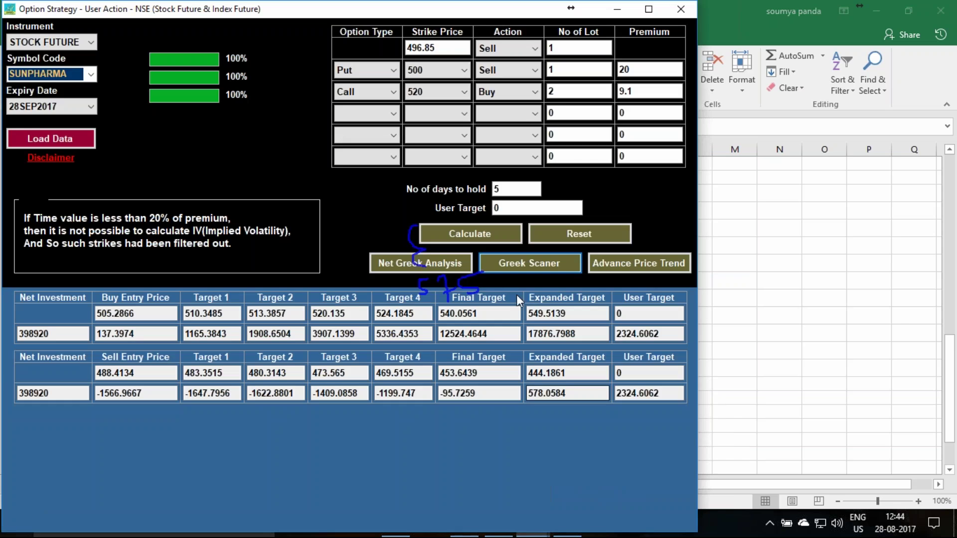
{"action": "left_click", "coordinate": [52, 142]}
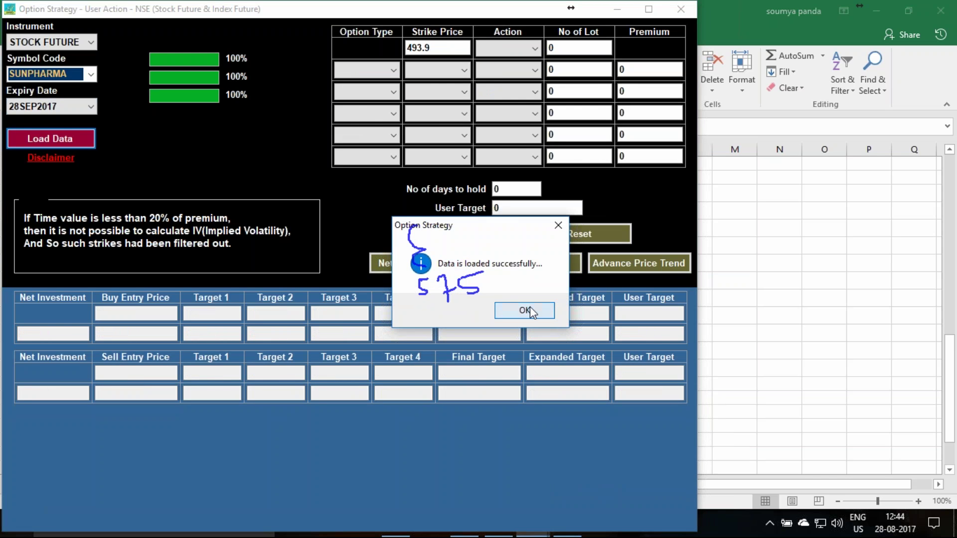
{"action": "left_click", "coordinate": [530, 310]}
Set the SUNPHARMA stock future leg to Sell with 1 lot.
{"action": "left_click", "coordinate": [535, 48]}
{"action": "left_click", "coordinate": [491, 74]}
{"action": "left_click", "coordinate": [557, 48]}
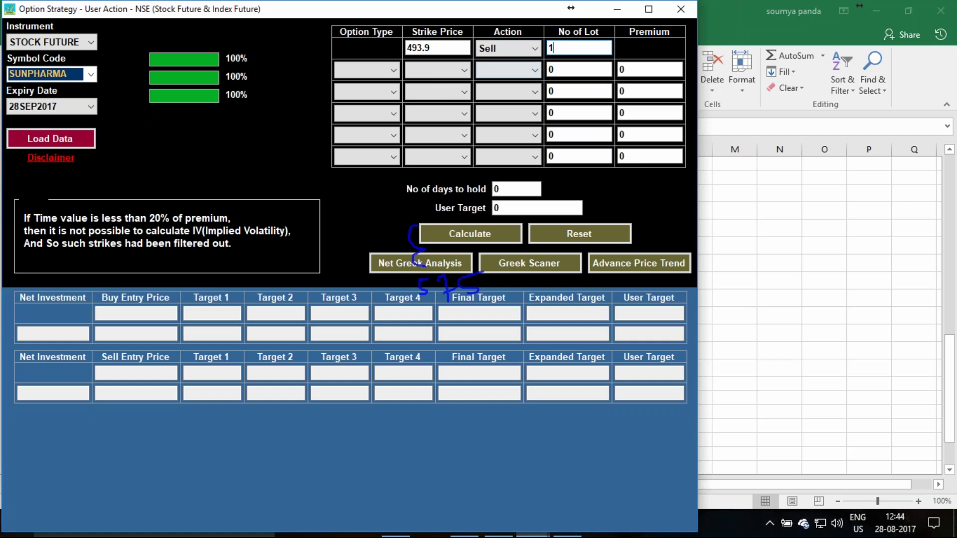
Add a Put leg with strike 500, action Sell and 1 lot.
{"action": "left_click", "coordinate": [391, 71]}
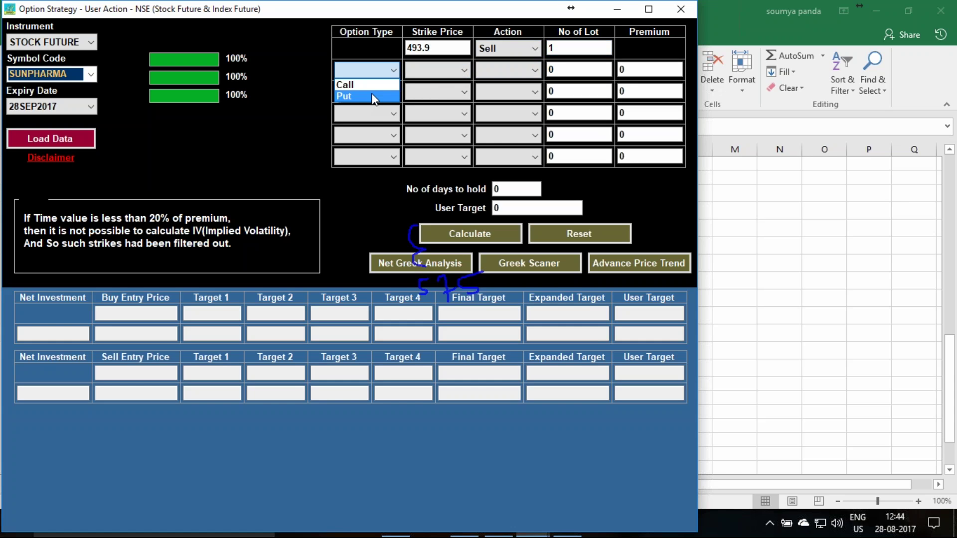
{"action": "left_click", "coordinate": [372, 96]}
{"action": "left_click", "coordinate": [440, 70]}
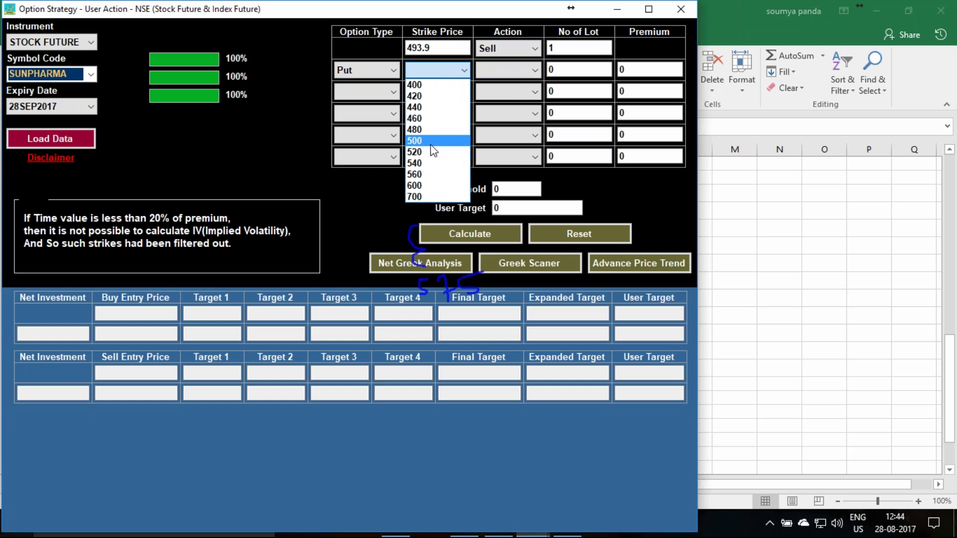
{"action": "left_click", "coordinate": [435, 140]}
{"action": "left_click", "coordinate": [513, 73]}
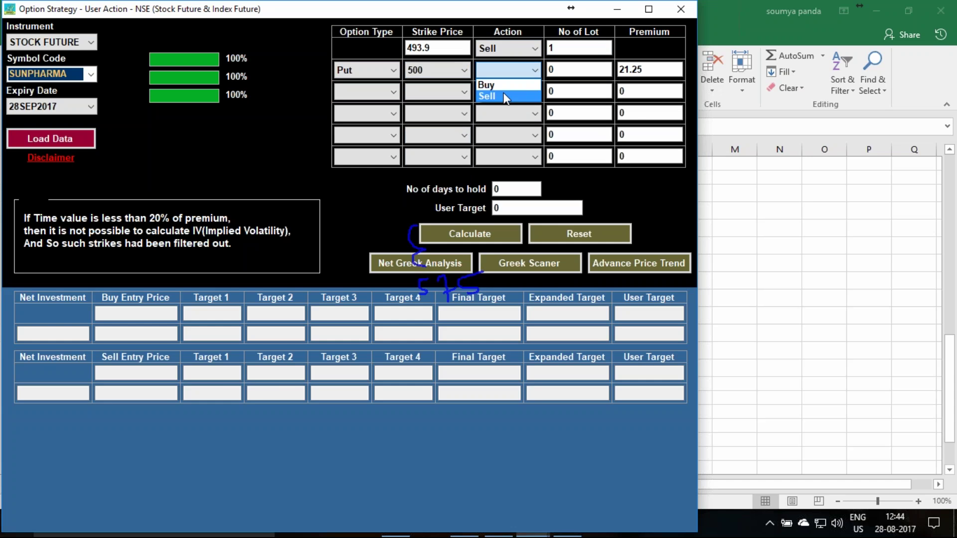
{"action": "left_click", "coordinate": [516, 95]}
{"action": "left_click", "coordinate": [567, 75]}
{"action": "key", "text": "BackSpace"}
Add a Call leg with strike 520, action Buy and 2 lots.
{"action": "left_click", "coordinate": [367, 92]}
{"action": "left_click", "coordinate": [372, 102]}
{"action": "left_click", "coordinate": [438, 92]}
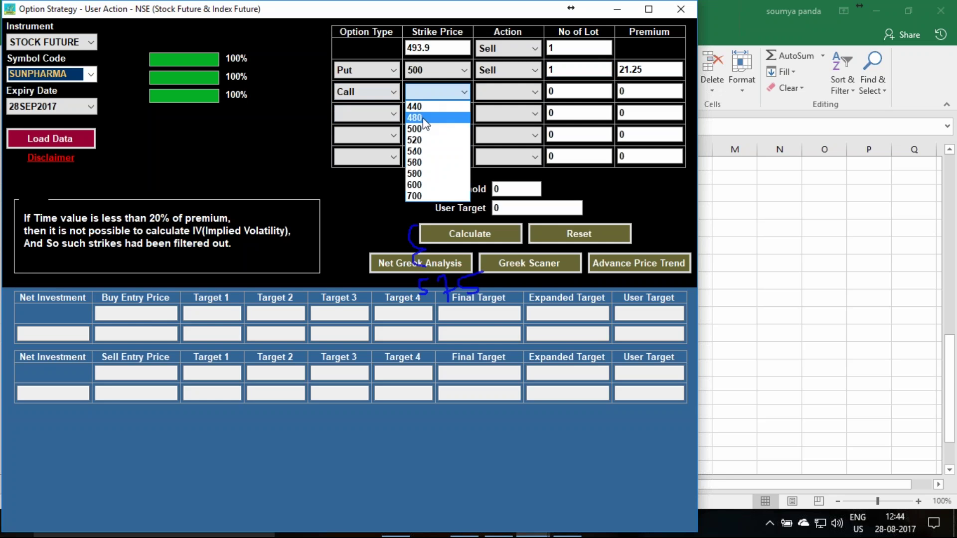
{"action": "left_click", "coordinate": [423, 136]}
{"action": "left_click", "coordinate": [491, 91]}
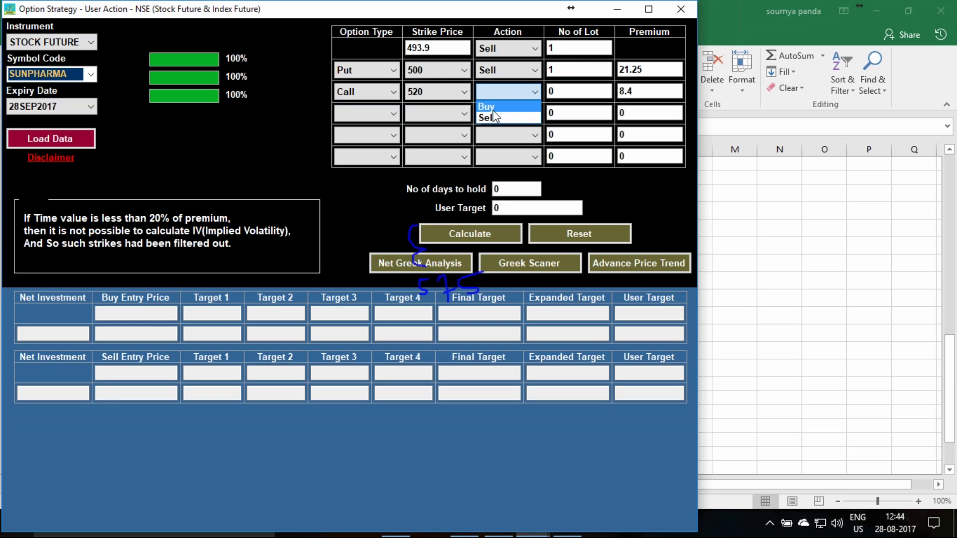
{"action": "left_click", "coordinate": [494, 106]}
{"action": "left_click", "coordinate": [561, 91]}
{"action": "key", "text": "BackSpace"}
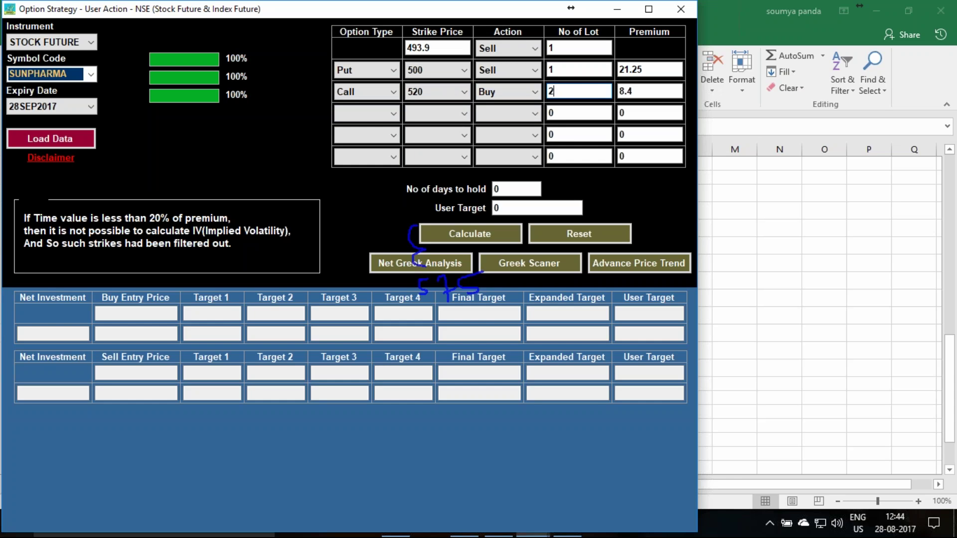
{"action": "type", "text": "2"}
Set the number of days to hold to 10 and calculate the strategy's target payoffs.
{"action": "left_click", "coordinate": [457, 232]}
{"action": "left_click", "coordinate": [497, 189]}
{"action": "key", "text": "BackSpace"}
{"action": "type", "text": "10"}
{"action": "left_click", "coordinate": [486, 232]}
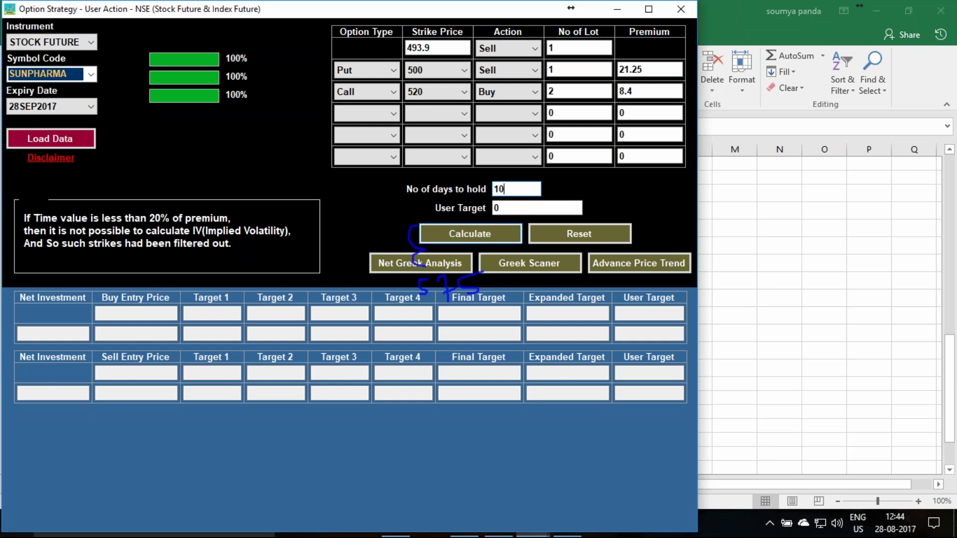
Look up the 520 call's delta in the Greek Scaner and enter =.3246*2 in H51 of the Excel workbook.
{"action": "left_click", "coordinate": [521, 272]}
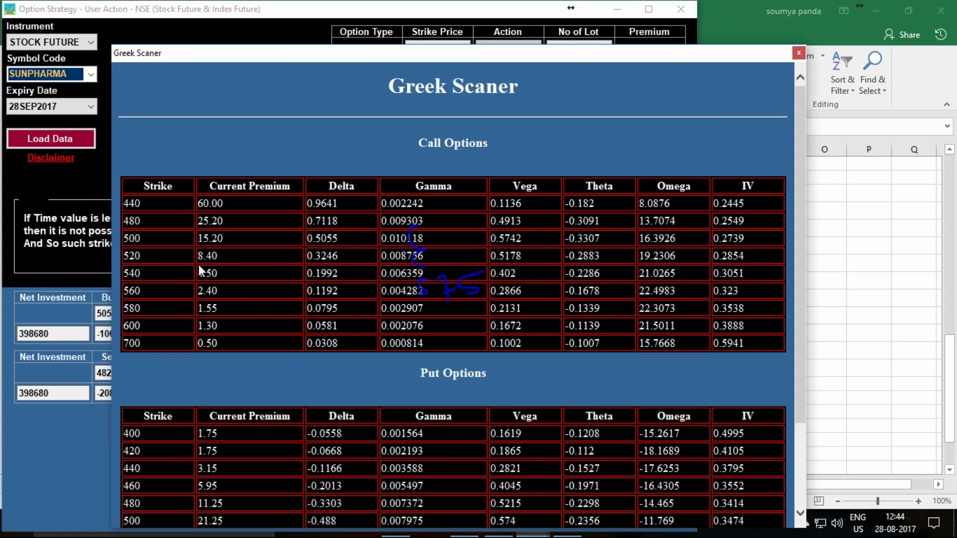
{"action": "left_click_drag", "start_coordinate": [316, 256], "coordinate": [339, 257]}
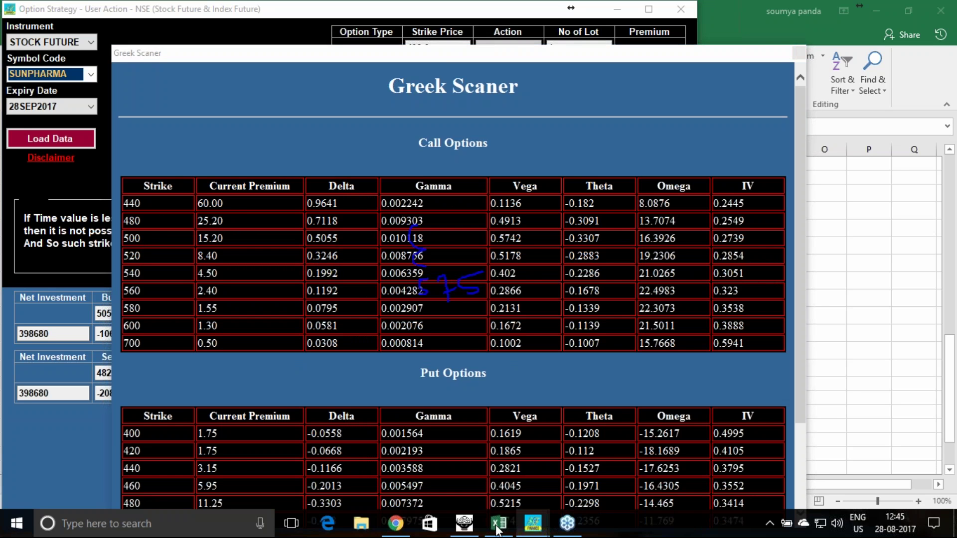
{"action": "left_click", "coordinate": [499, 534]}
{"action": "left_click", "coordinate": [491, 441]}
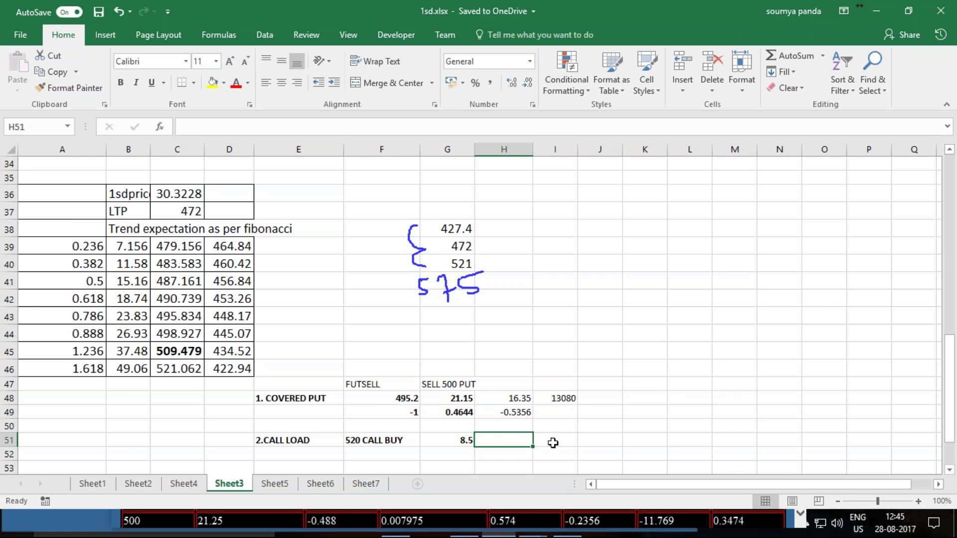
{"action": "type", "text": "=.3246*2"}
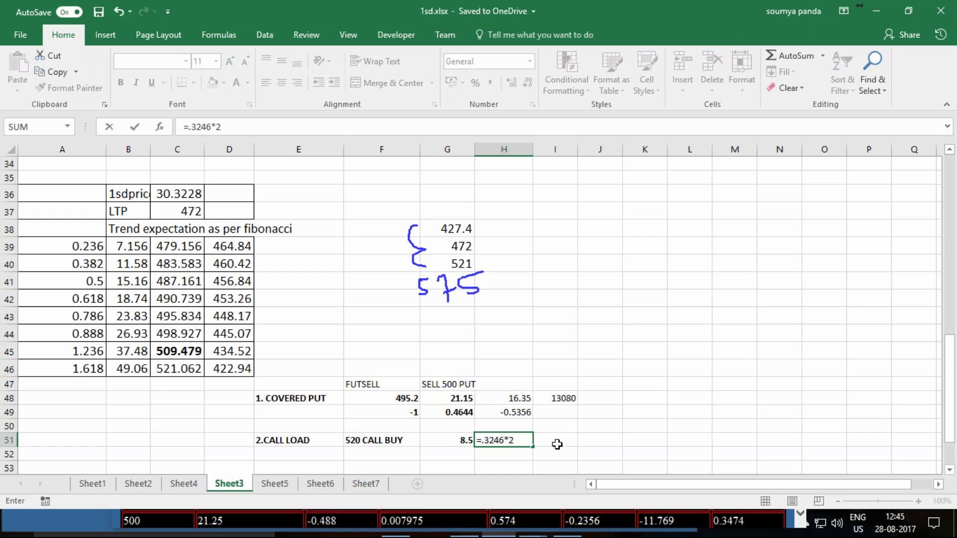
{"action": "key", "text": "Return"}
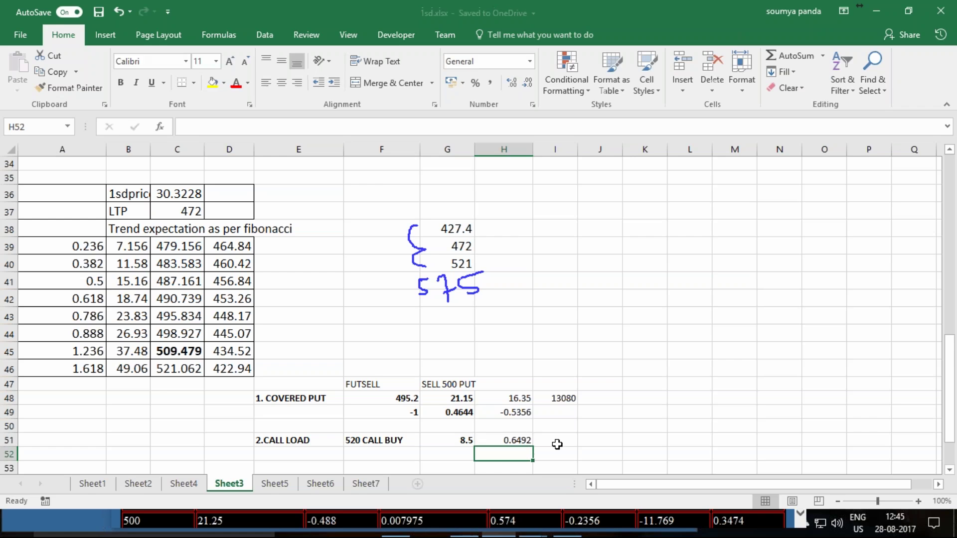
Sum the position deltas of H49:H51 in H52 and check the formula and the 520 call price cell.
{"action": "left_click", "coordinate": [529, 412]}
{"action": "left_click_drag", "start_coordinate": [529, 412], "coordinate": [528, 441]}
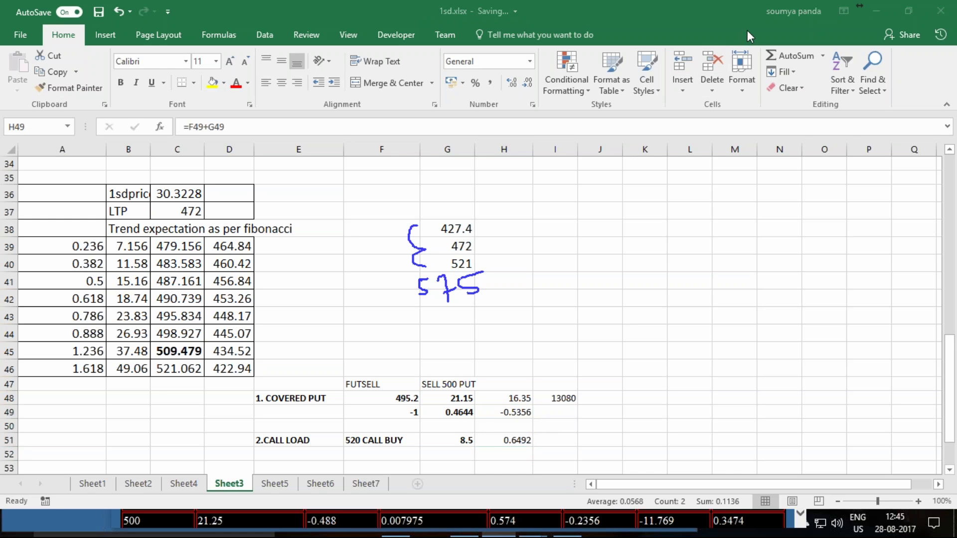
{"action": "left_click", "coordinate": [775, 58]}
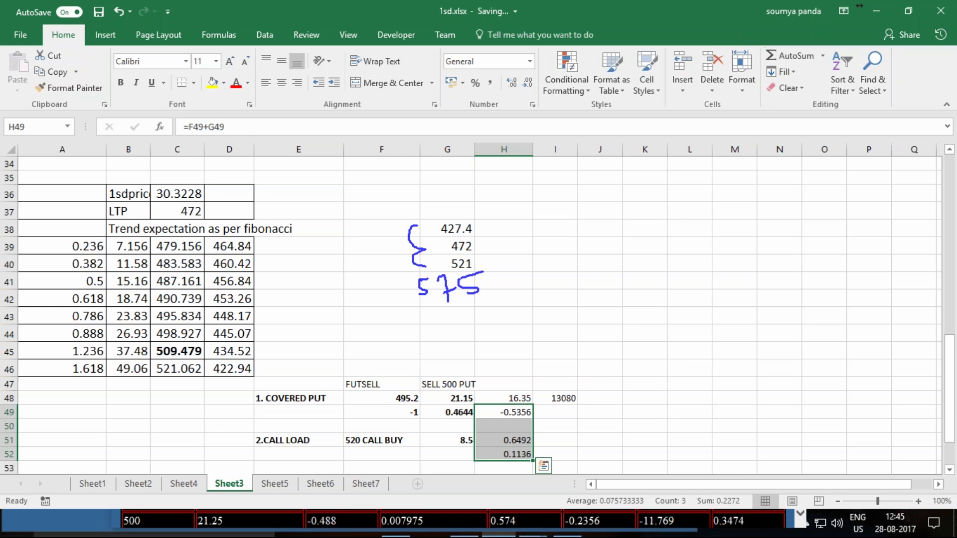
{"action": "left_click", "coordinate": [518, 455]}
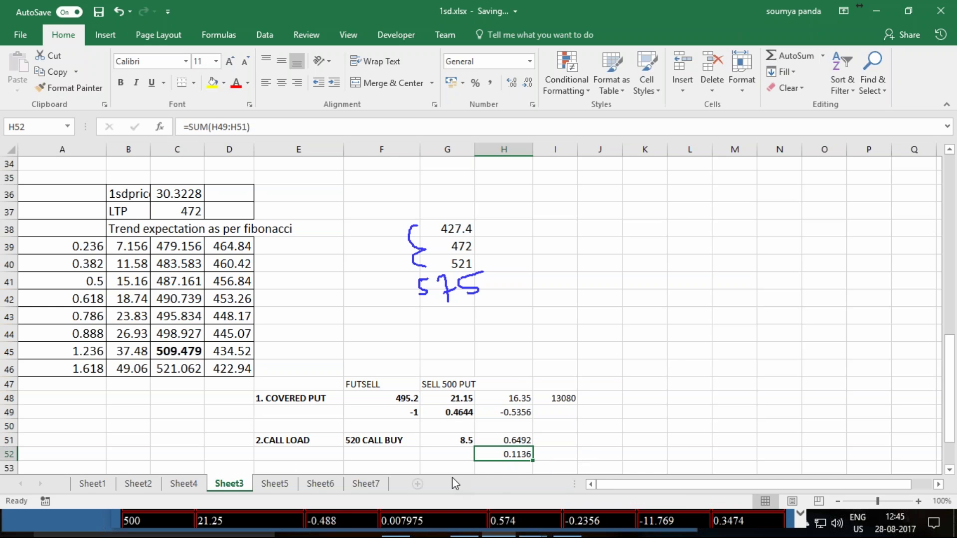
{"action": "left_click", "coordinate": [465, 443]}
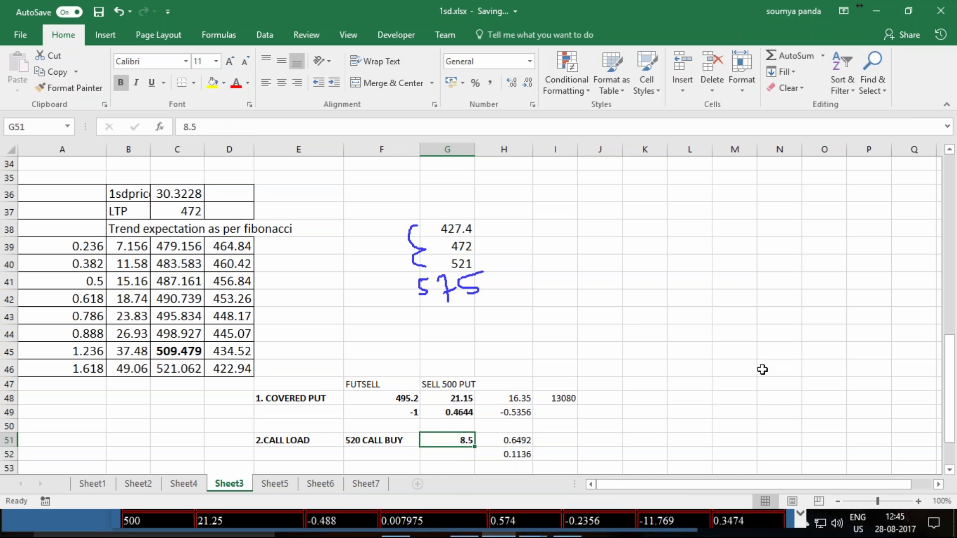
Return to Option Strategy, set the user target to 521 and recalculate, checking the payoff at that target.
{"action": "left_click", "coordinate": [884, 10]}
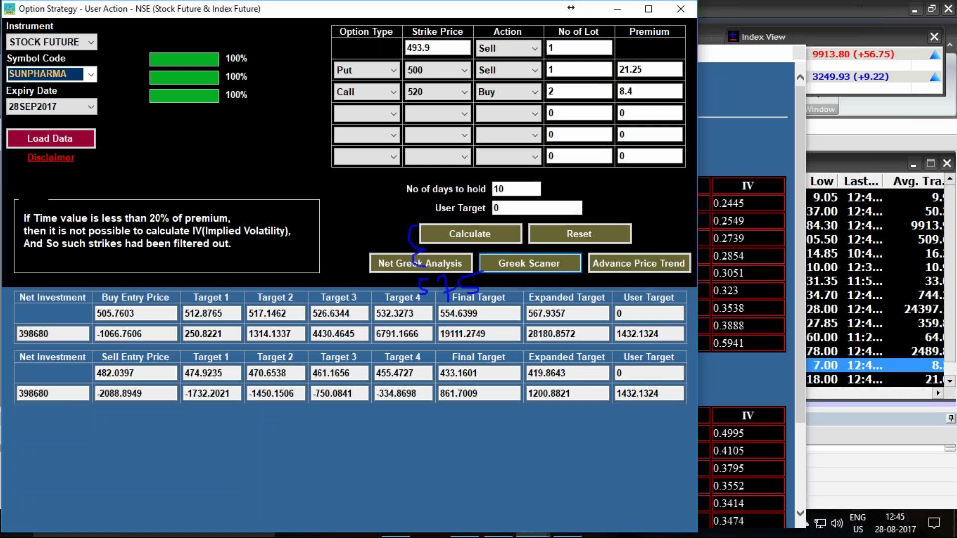
{"action": "left_click", "coordinate": [465, 235]}
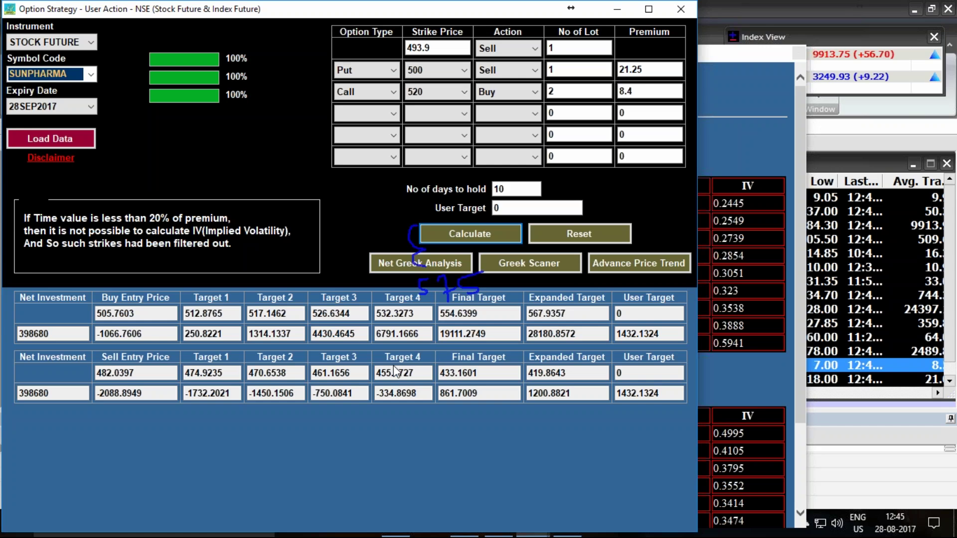
{"action": "left_click_drag", "start_coordinate": [351, 313], "coordinate": [314, 315]}
{"action": "left_click", "coordinate": [537, 208]}
{"action": "key", "text": "BackSpace"}
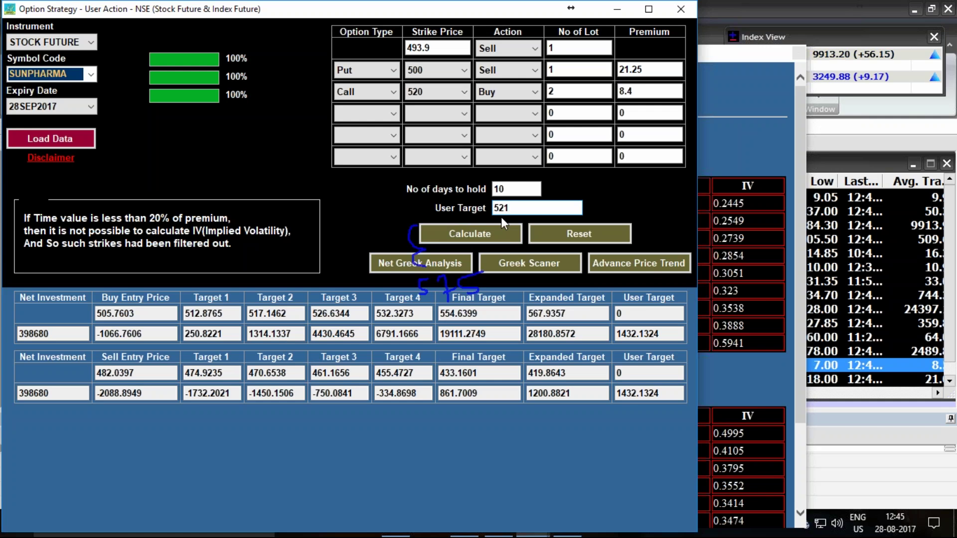
{"action": "left_click", "coordinate": [486, 235]}
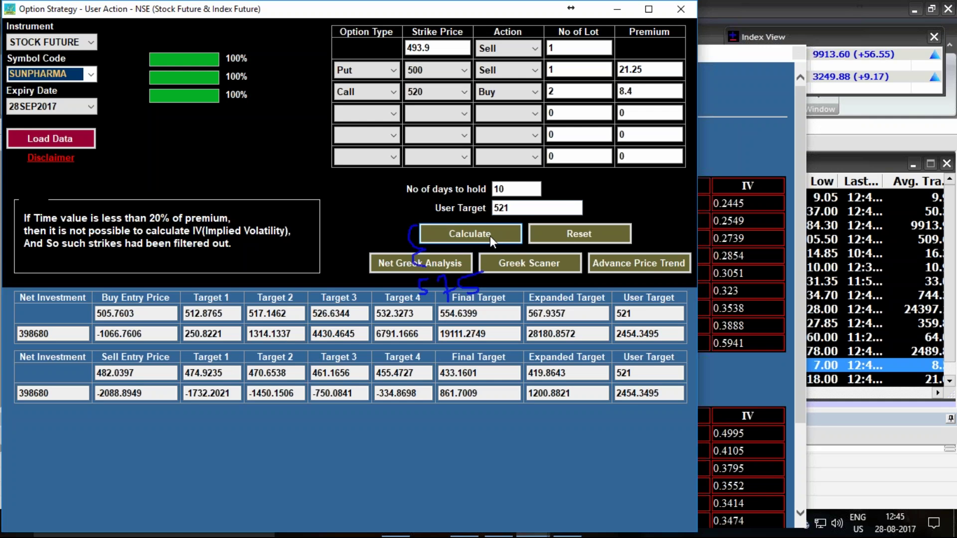
{"action": "left_click", "coordinate": [648, 313]}
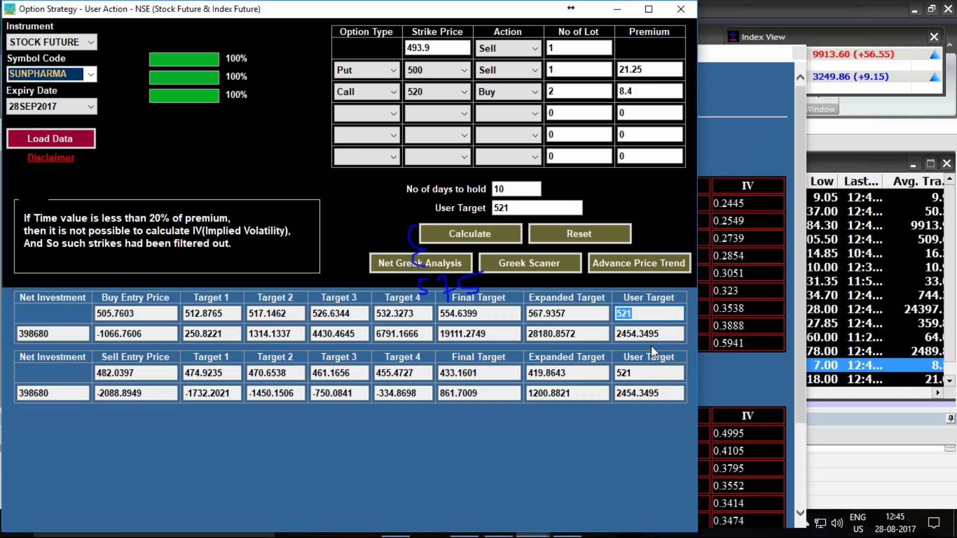
{"action": "left_click", "coordinate": [616, 334]}
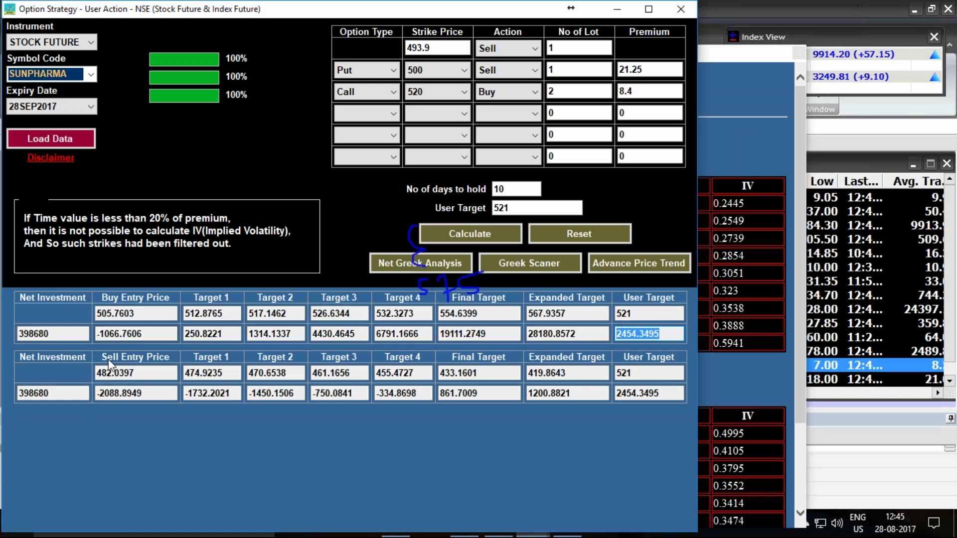
Switch to the Excel workbook and check the downside Fibonacci targets in column D.
{"action": "left_click", "coordinate": [561, 534]}
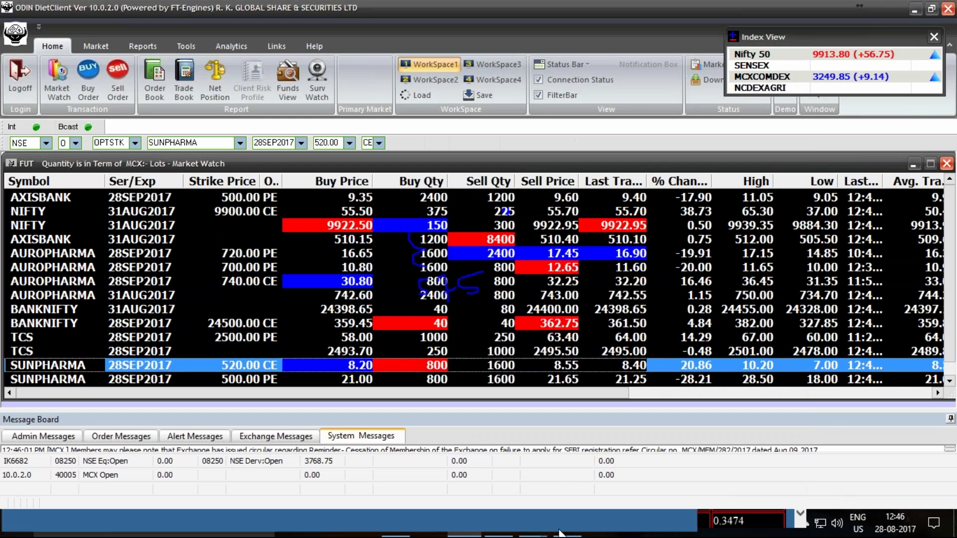
{"action": "mouse_move", "coordinate": [523, 534]}
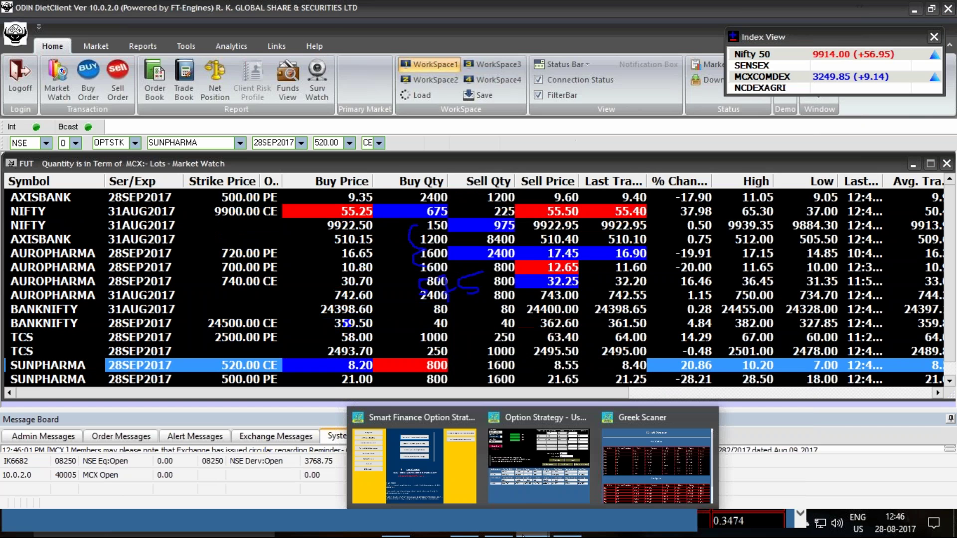
{"action": "left_click", "coordinate": [917, 12]}
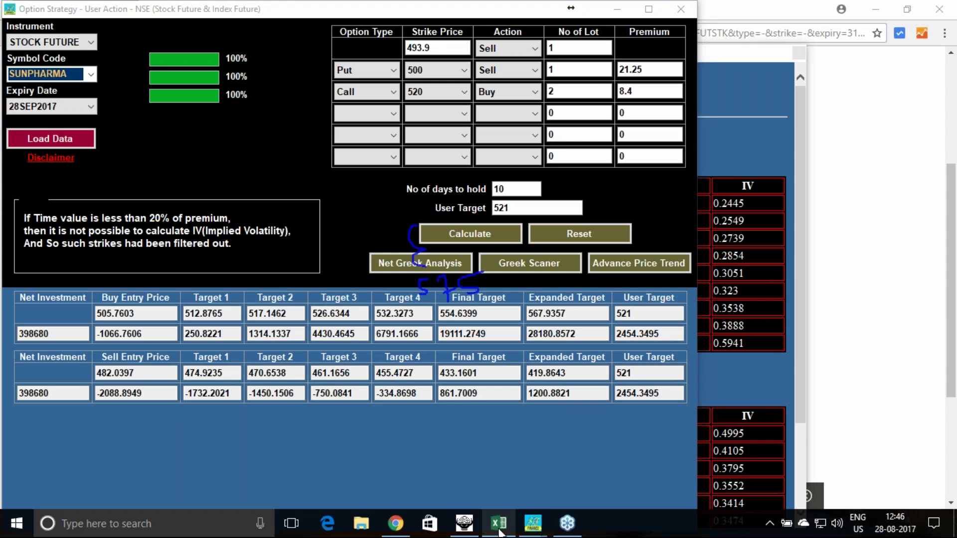
{"action": "left_click", "coordinate": [499, 523]}
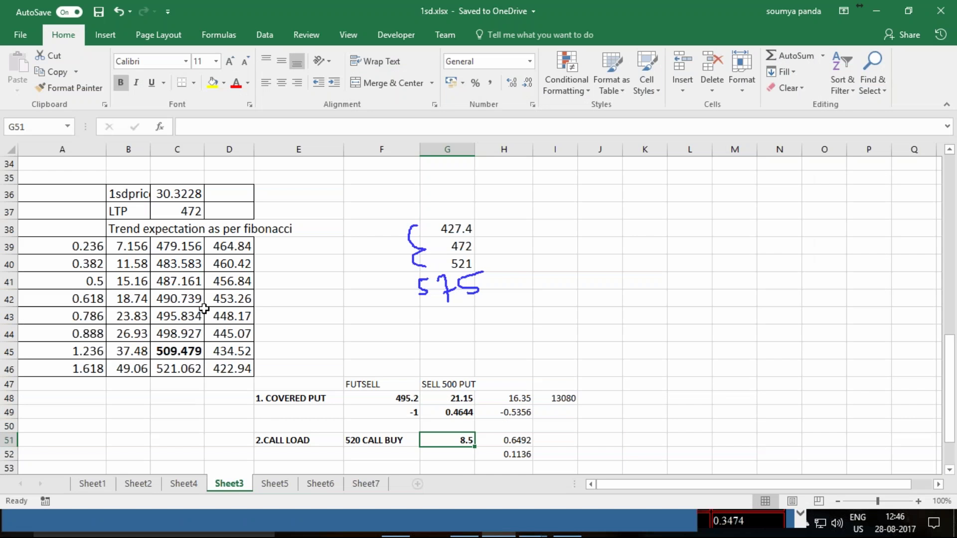
{"action": "left_click", "coordinate": [176, 247]}
{"action": "left_click", "coordinate": [229, 248]}
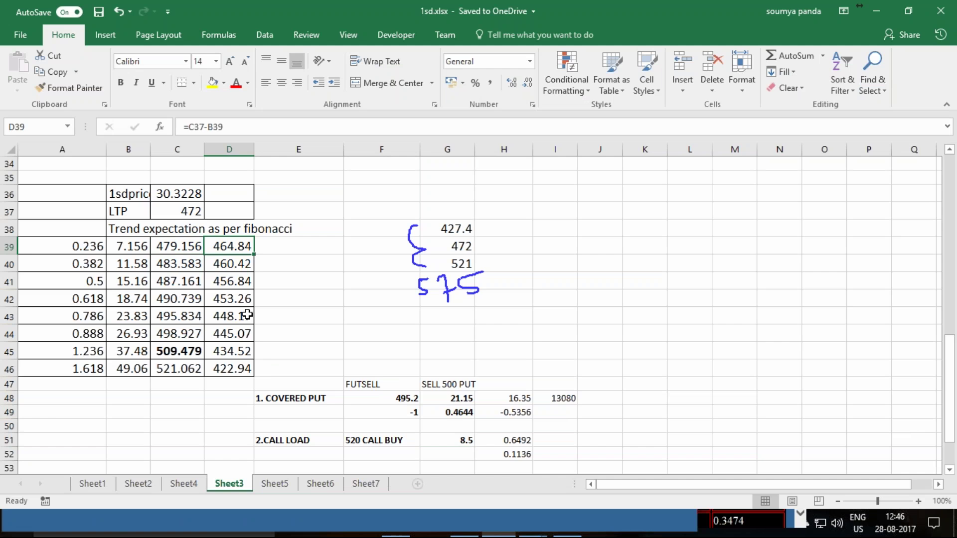
{"action": "left_click", "coordinate": [227, 370]}
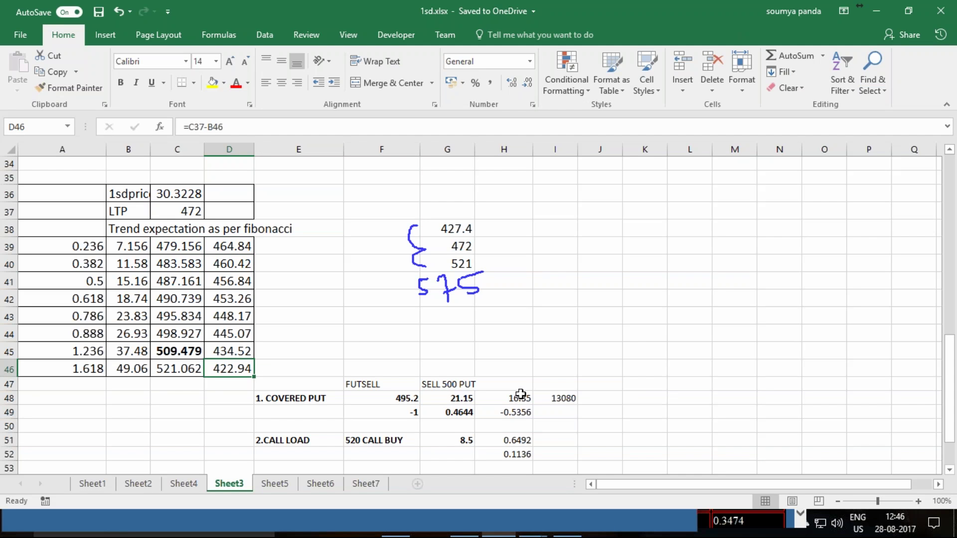
Switch to Option Strategy, circle the sell-side Target 3 price for comparison, and return to the Excel workbook.
{"action": "left_click", "coordinate": [803, 522]}
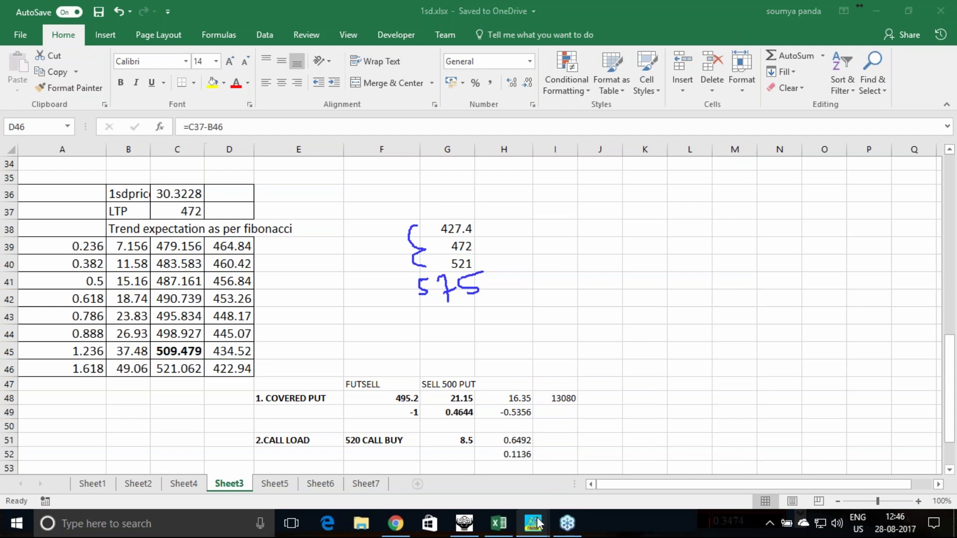
{"action": "mouse_move", "coordinate": [536, 532]}
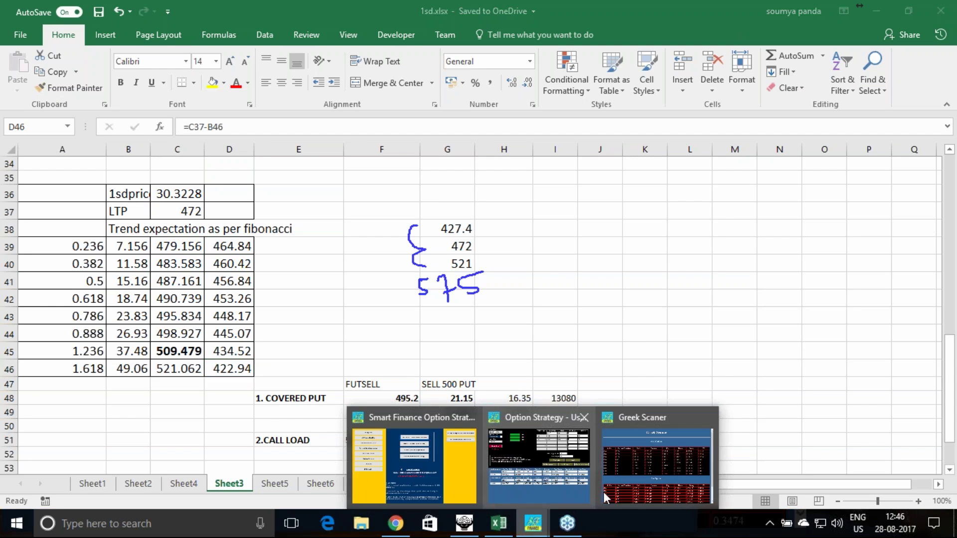
{"action": "left_click", "coordinate": [557, 494]}
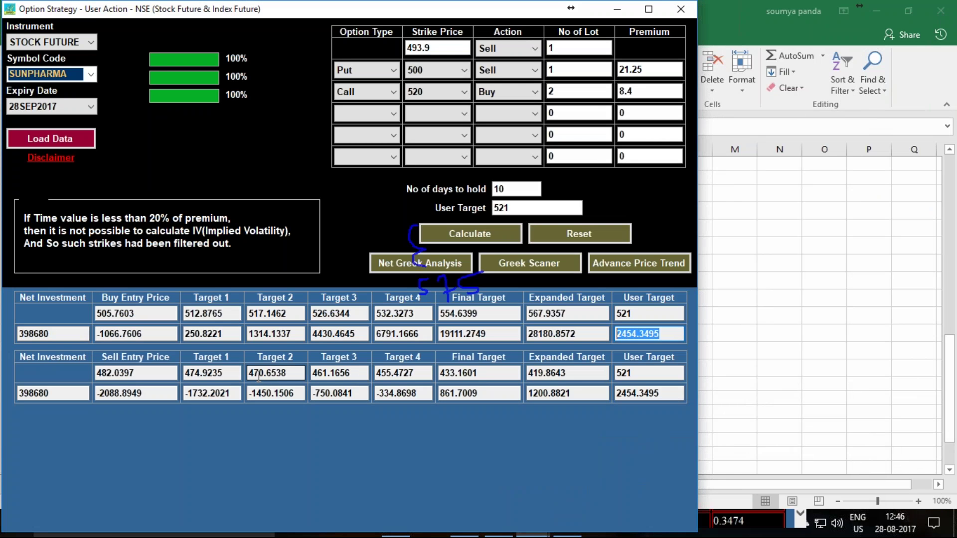
{"action": "left_click", "coordinate": [949, 198]}
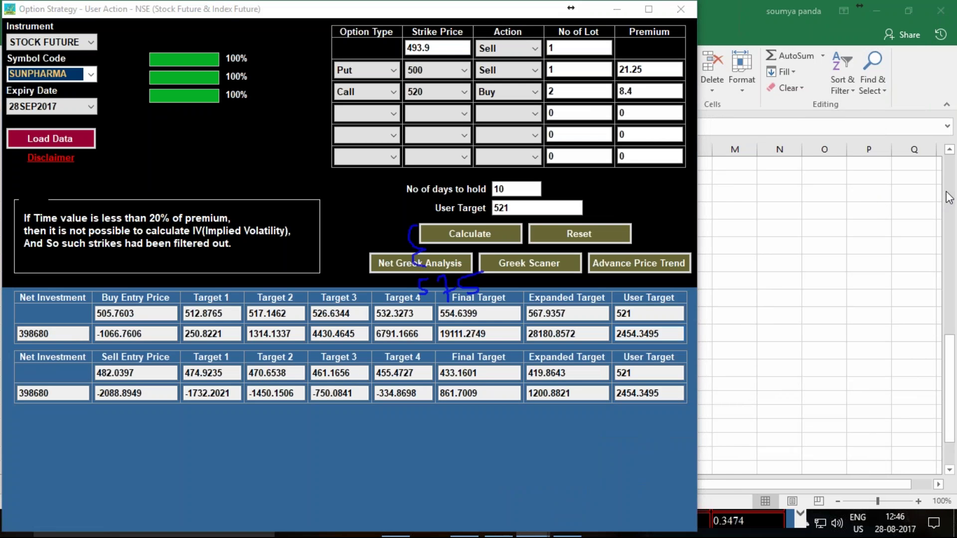
{"action": "mouse_move", "coordinate": [363, 378]}
{"action": "left_mouse_down"}
{"action": "mouse_move", "coordinate": [310, 374]}
{"action": "mouse_move", "coordinate": [349, 352]}
{"action": "mouse_move", "coordinate": [361, 375]}
{"action": "left_mouse_up"}
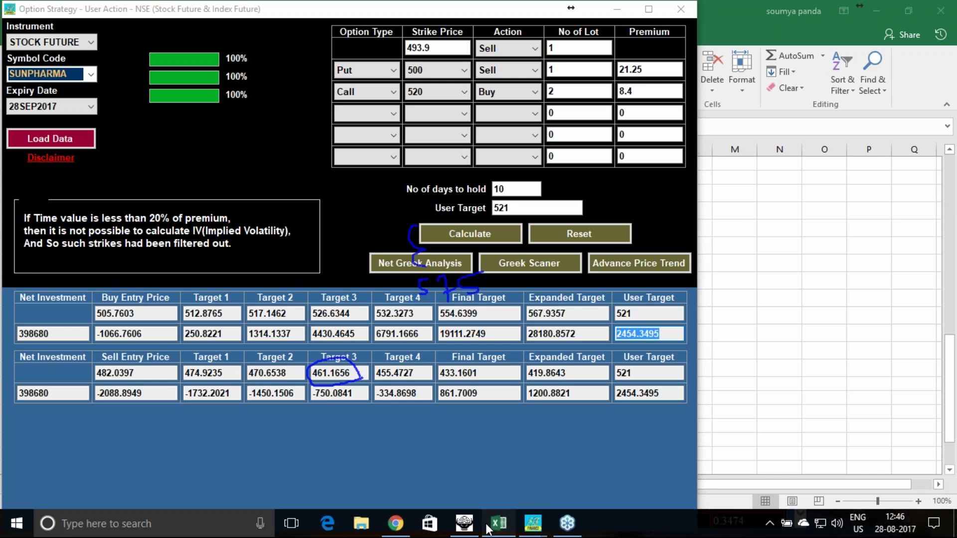
{"action": "left_click", "coordinate": [491, 528]}
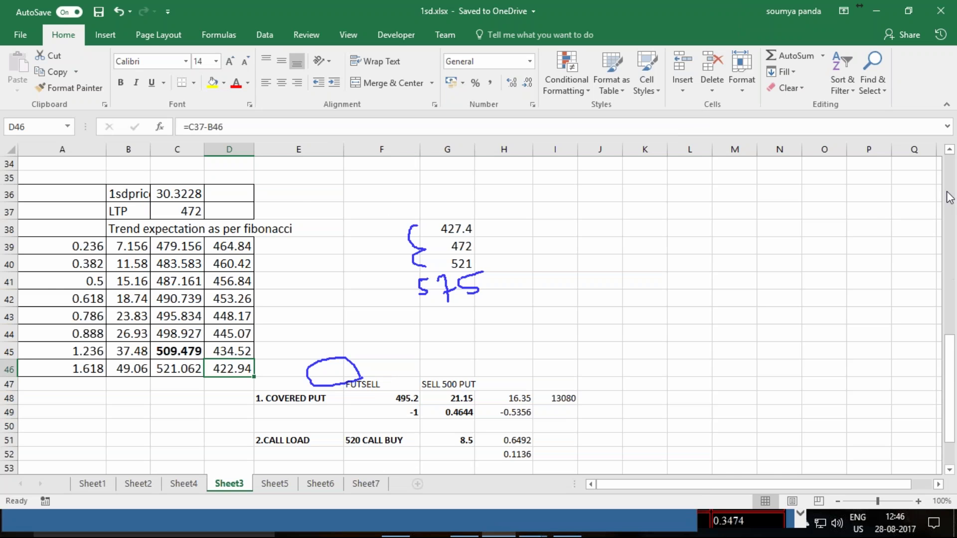
Circle the downside target in D39, switch to Option Strategy and mark the sell-side Target 3 payoff and the buy-side Target 3 price.
{"action": "mouse_move", "coordinate": [254, 250]}
{"action": "left_mouse_down"}
{"action": "mouse_move", "coordinate": [210, 245]}
{"action": "mouse_move", "coordinate": [249, 224]}
{"action": "mouse_move", "coordinate": [255, 249]}
{"action": "left_mouse_up"}
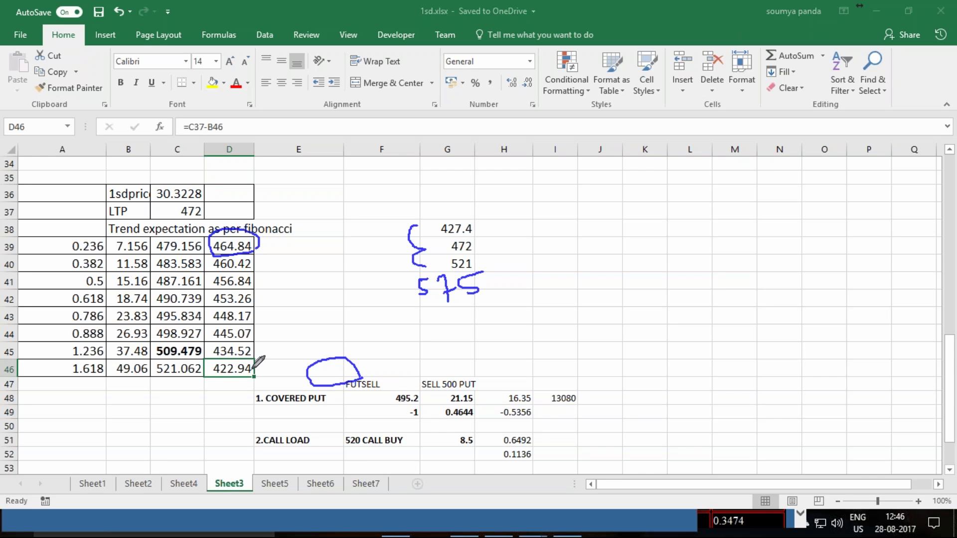
{"action": "mouse_move", "coordinate": [267, 242]}
{"action": "left_mouse_down"}
{"action": "mouse_move", "coordinate": [293, 242]}
{"action": "mouse_move", "coordinate": [272, 247]}
{"action": "left_mouse_up"}
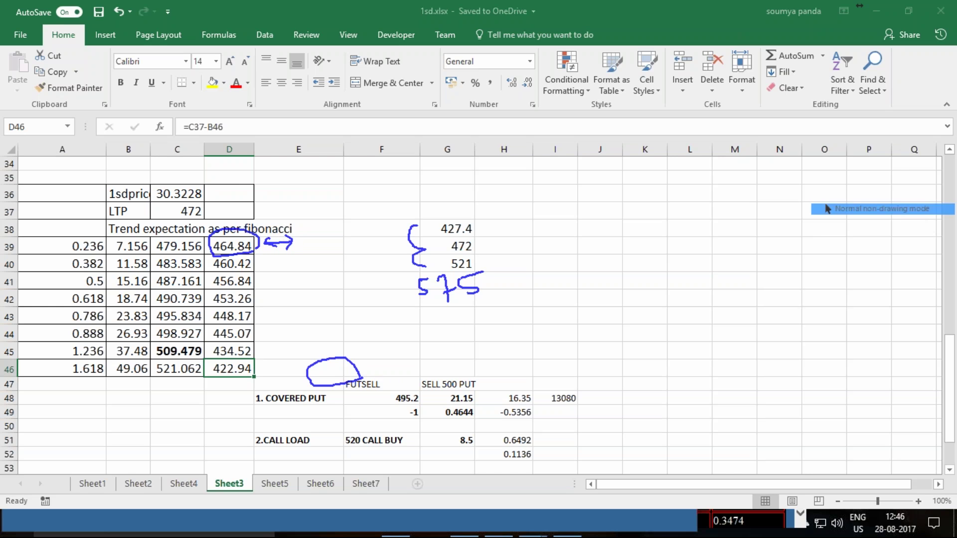
{"action": "mouse_move", "coordinate": [496, 531]}
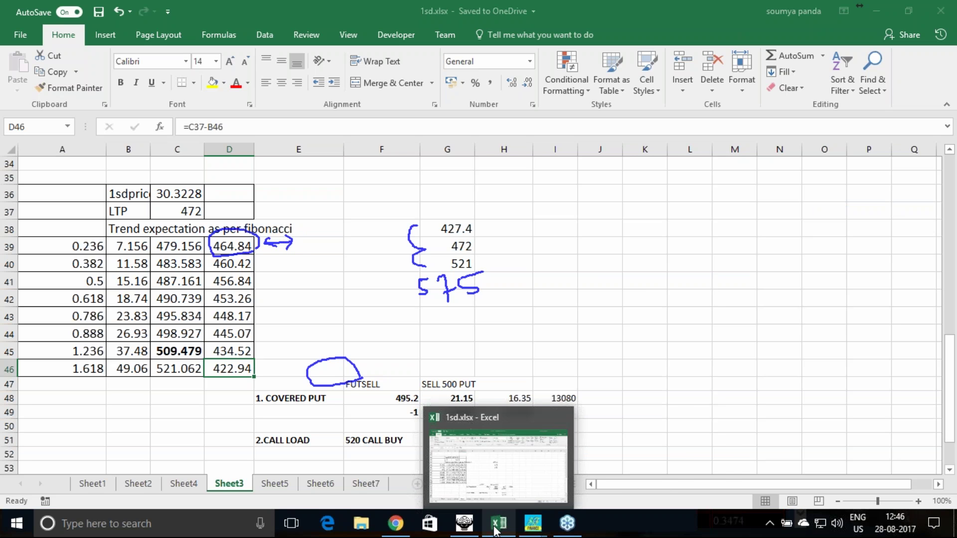
{"action": "mouse_move", "coordinate": [533, 523]}
{"action": "left_click", "coordinate": [565, 502]}
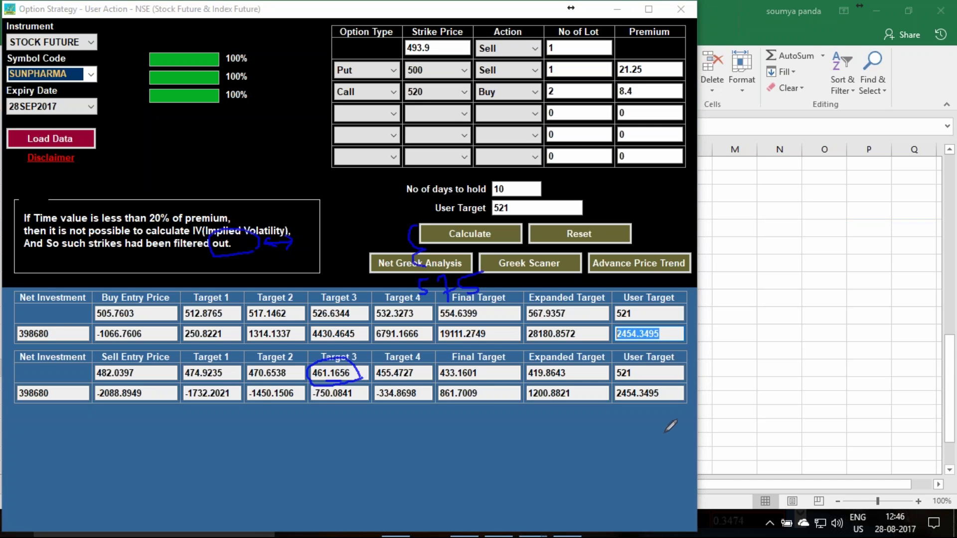
{"action": "mouse_move", "coordinate": [352, 393]}
{"action": "left_mouse_down"}
{"action": "mouse_move", "coordinate": [323, 409]}
{"action": "mouse_move", "coordinate": [306, 388]}
{"action": "mouse_move", "coordinate": [356, 380]}
{"action": "mouse_move", "coordinate": [339, 400]}
{"action": "left_mouse_up"}
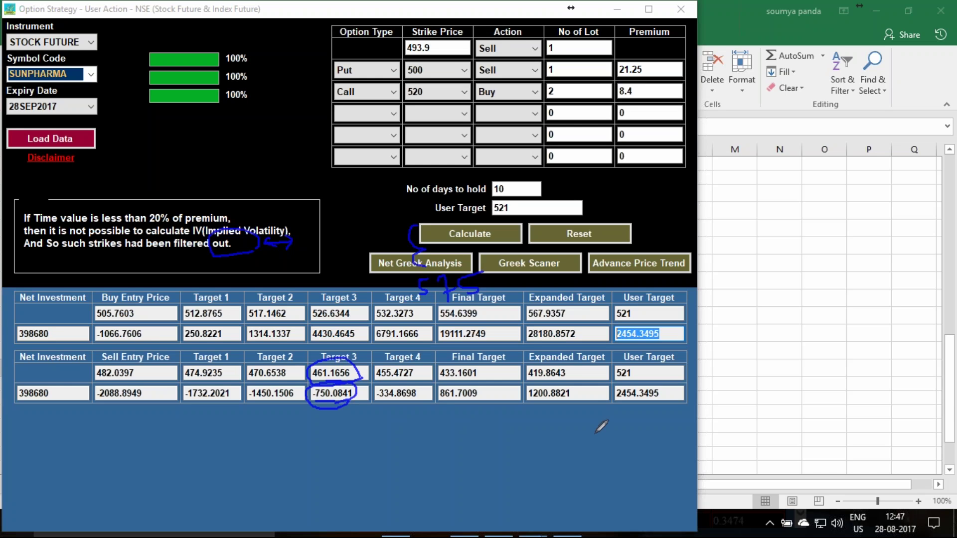
{"action": "left_click", "coordinate": [290, 319]}
{"action": "mouse_move", "coordinate": [351, 314]}
{"action": "left_mouse_down"}
{"action": "mouse_move", "coordinate": [344, 323]}
{"action": "mouse_move", "coordinate": [309, 305]}
{"action": "mouse_move", "coordinate": [358, 309]}
{"action": "left_mouse_up"}
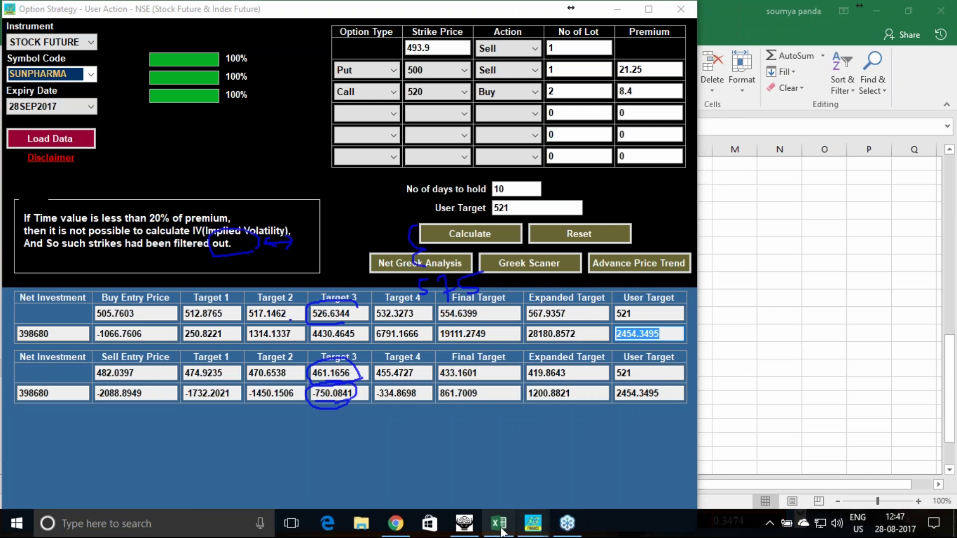
Switch to the Excel workbook, set the LTP in C37 to 521 and check the upside Fibonacci targets in column C.
{"action": "left_click", "coordinate": [499, 523]}
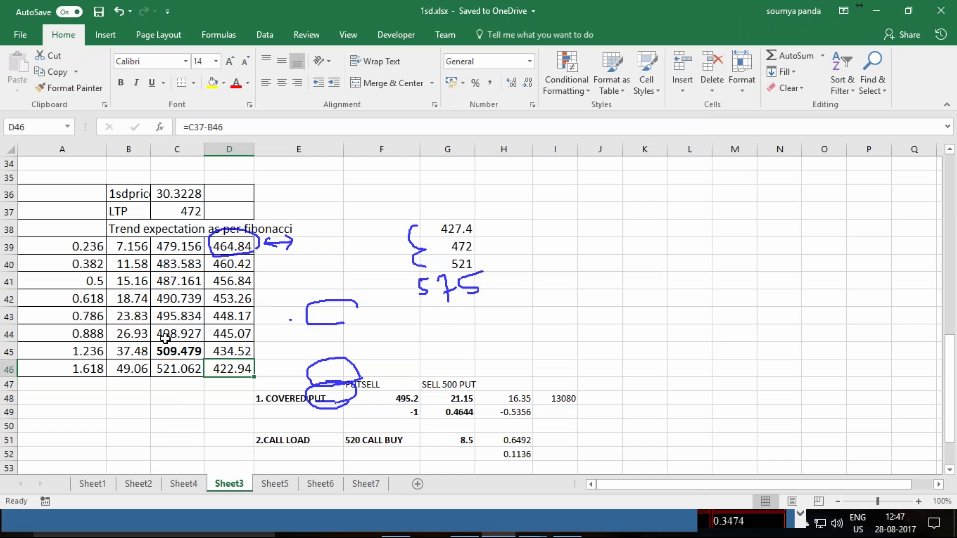
{"action": "left_click", "coordinate": [168, 368]}
{"action": "left_click", "coordinate": [193, 210]}
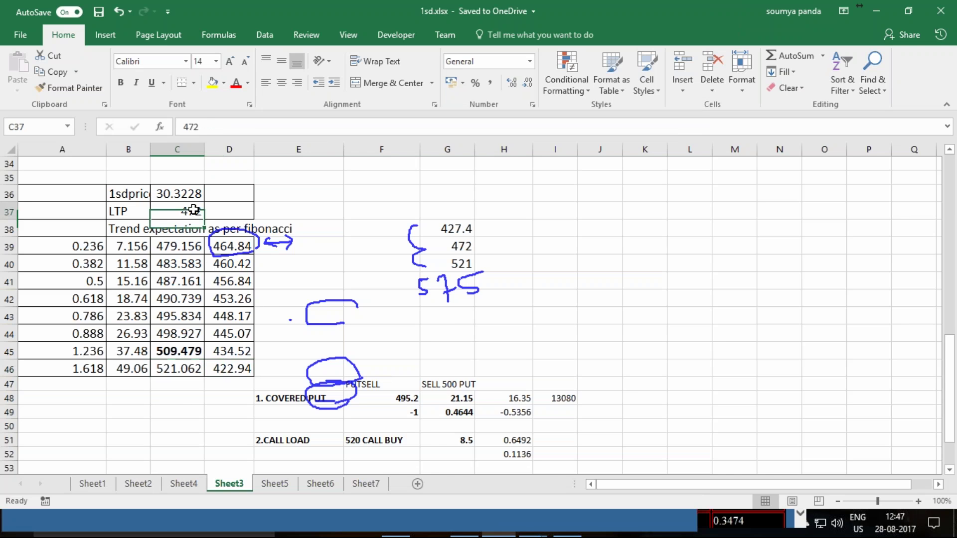
{"action": "type", "text": "521"}
{"action": "key", "text": "Return"}
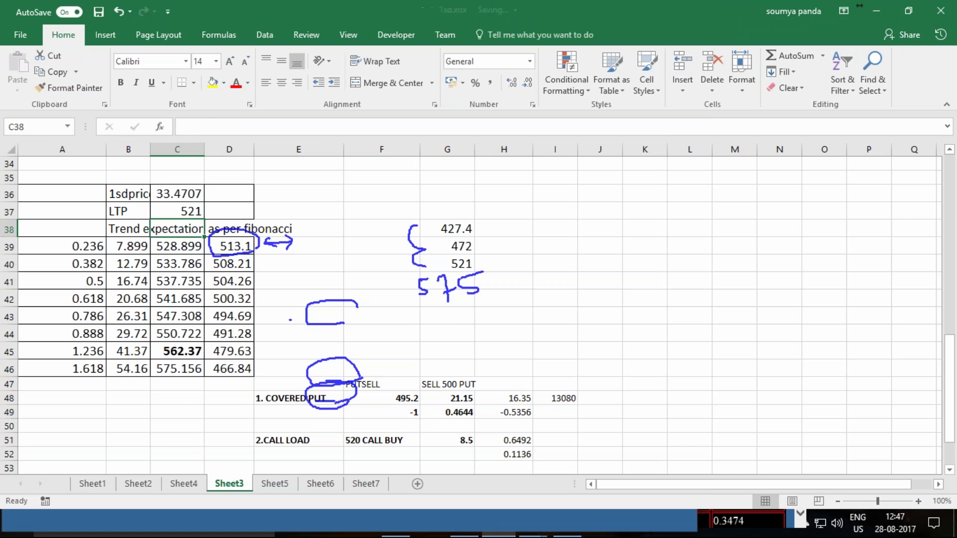
{"action": "left_click", "coordinate": [192, 352]}
{"action": "left_click", "coordinate": [172, 314]}
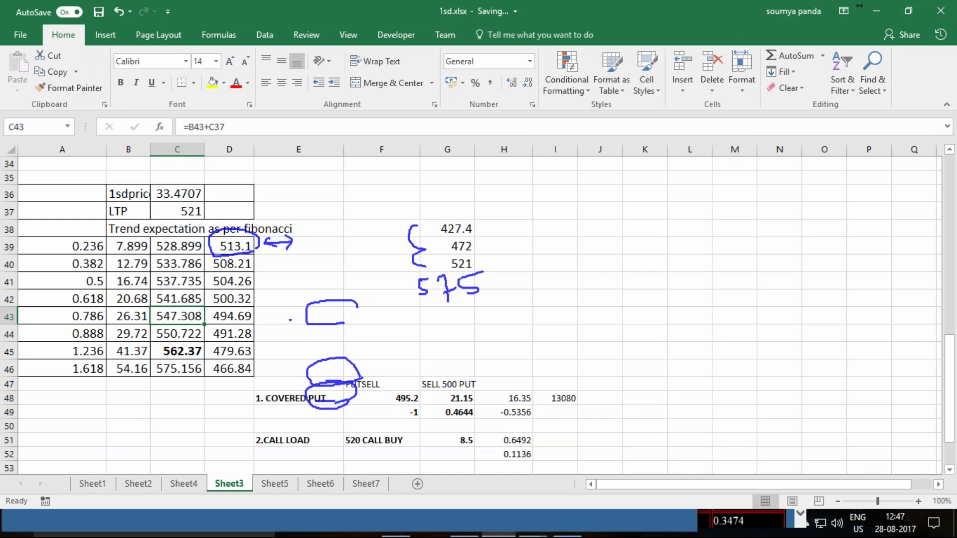
Switch to Option Strategy, set the user target to 547 and recalculate, highlighting the payoff at that target.
{"action": "mouse_move", "coordinate": [699, 535]}
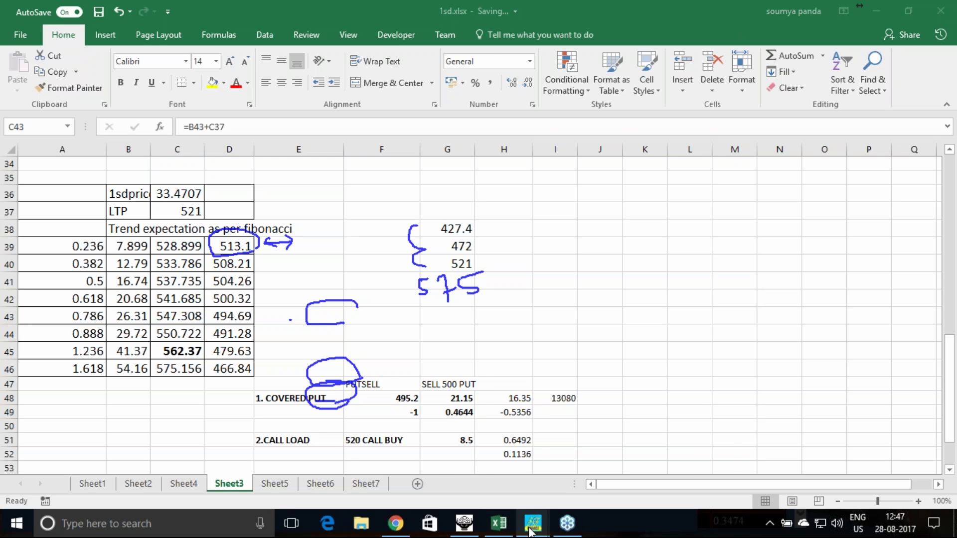
{"action": "mouse_move", "coordinate": [533, 523]}
{"action": "left_click", "coordinate": [549, 499]}
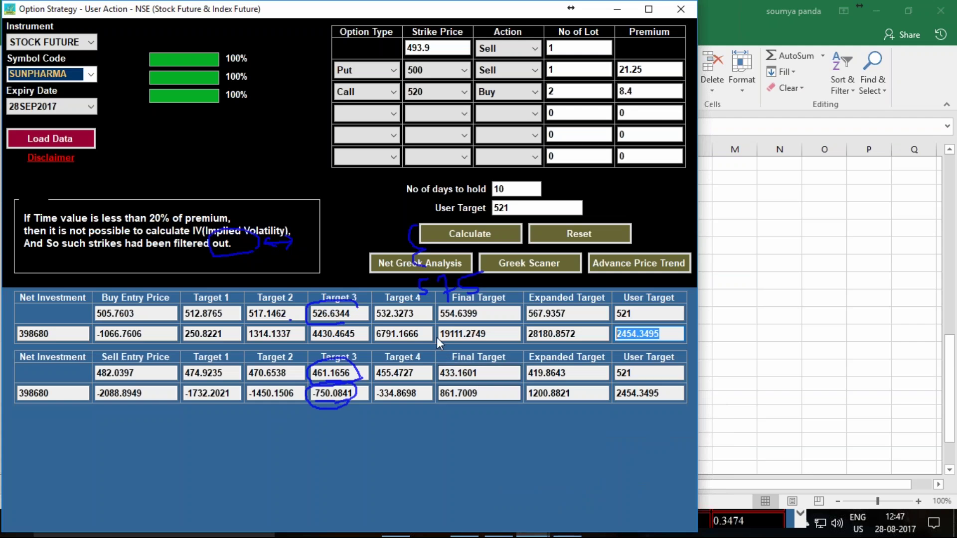
{"action": "key", "text": "Tab"}
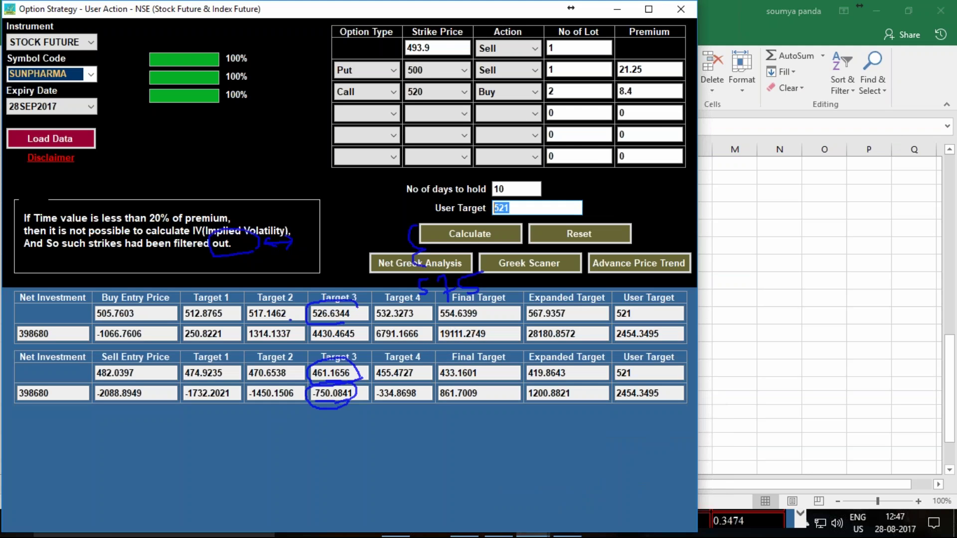
{"action": "type", "text": "547"}
{"action": "left_click", "coordinate": [499, 227]}
{"action": "left_click_drag", "start_coordinate": [667, 334], "coordinate": [618, 332]}
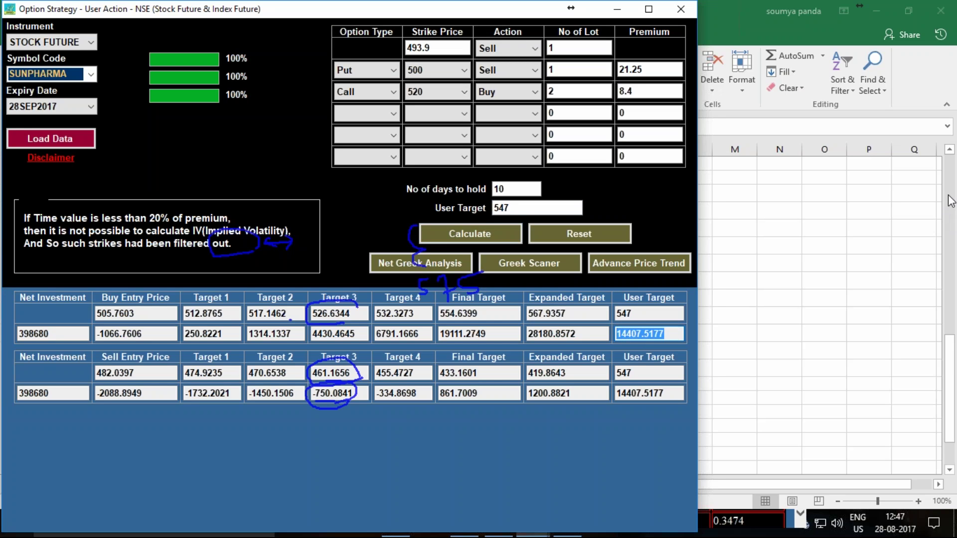
Circle the user target payoff, link it with a line to the sell-side Target 3 payoff and tick the user target.
{"action": "mouse_move", "coordinate": [671, 346]}
{"action": "left_mouse_down"}
{"action": "mouse_move", "coordinate": [618, 344]}
{"action": "mouse_move", "coordinate": [626, 319]}
{"action": "mouse_move", "coordinate": [671, 332]}
{"action": "mouse_move", "coordinate": [666, 343]}
{"action": "mouse_move", "coordinate": [380, 436]}
{"action": "mouse_move", "coordinate": [347, 402]}
{"action": "left_mouse_up"}
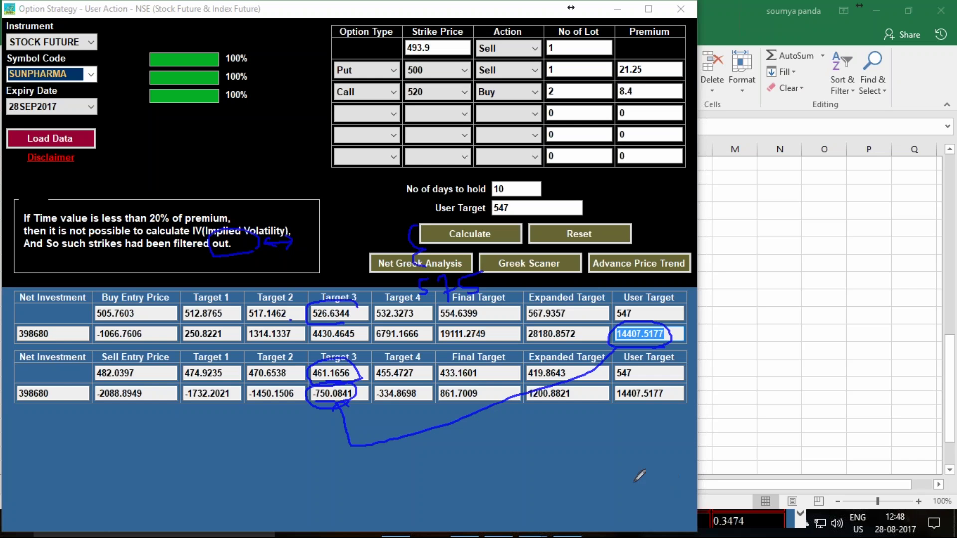
{"action": "left_click_drag", "start_coordinate": [316, 397], "coordinate": [349, 396]}
{"action": "mouse_move", "coordinate": [661, 319]}
{"action": "left_mouse_down"}
{"action": "mouse_move", "coordinate": [674, 324]}
{"action": "mouse_move", "coordinate": [687, 305]}
{"action": "left_mouse_up"}
Set the user target back to 521 and recalculate, comparing its payoff with the sell-side Target 3 payoff.
{"action": "left_click", "coordinate": [505, 205]}
{"action": "left_click_drag", "start_coordinate": [505, 206], "coordinate": [455, 207]}
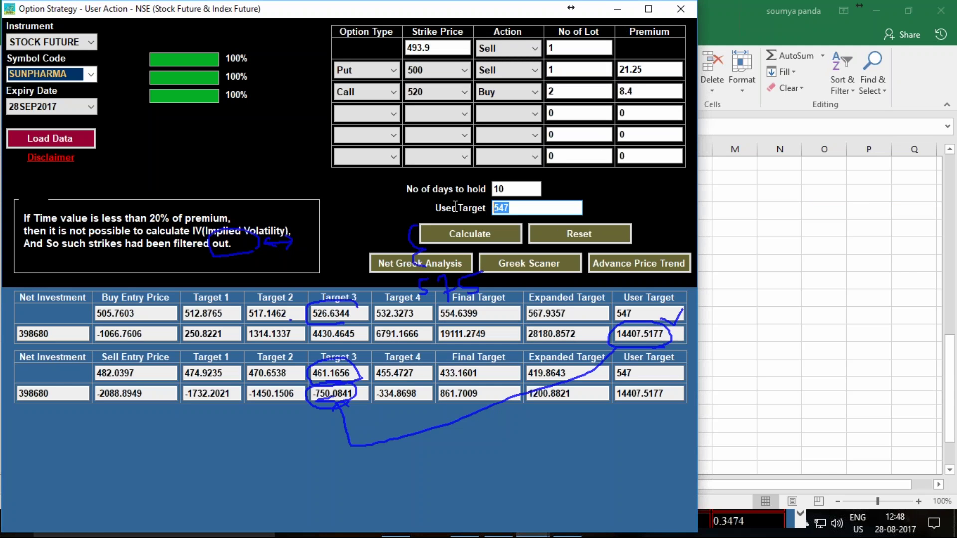
{"action": "left_click", "coordinate": [469, 234]}
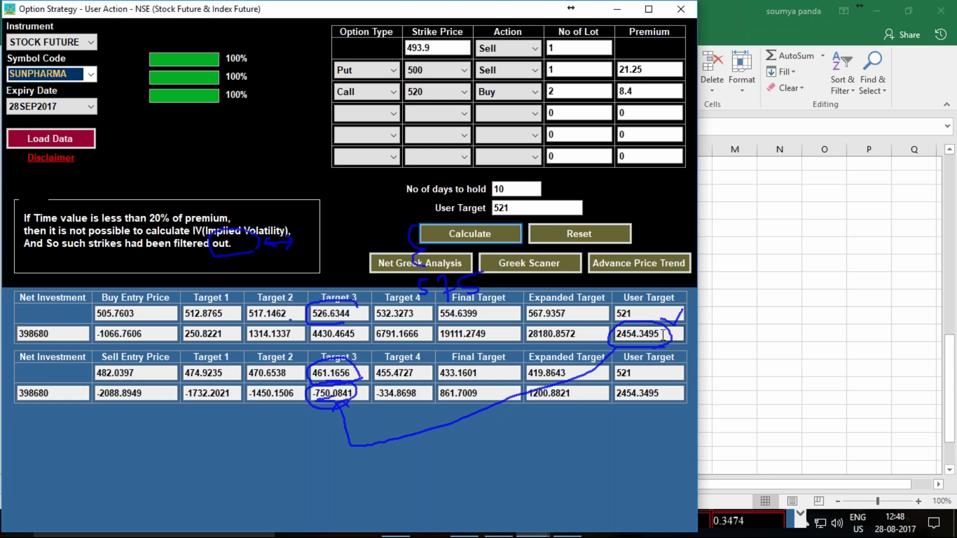
{"action": "left_click_drag", "start_coordinate": [328, 394], "coordinate": [318, 396]}
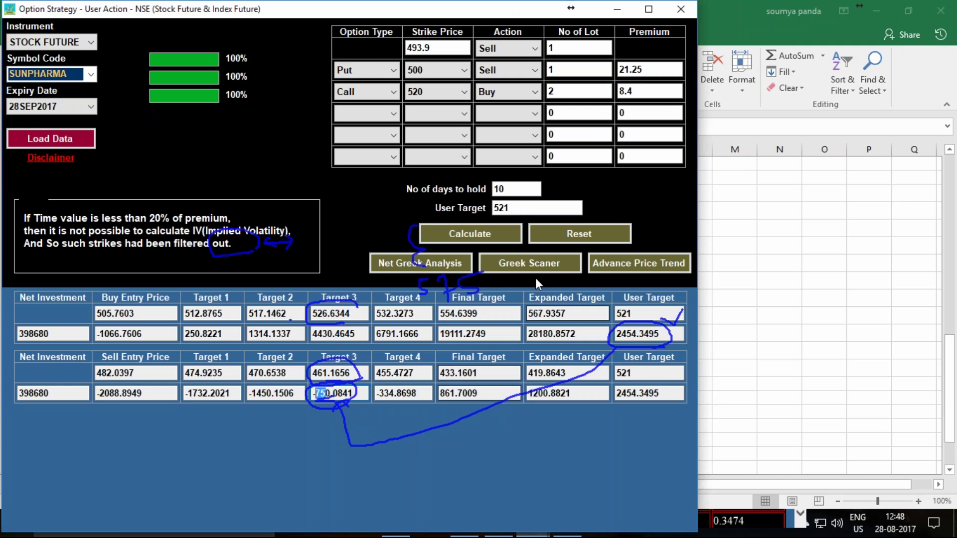
Close the User Action and Greek Scaner windows and bring up the main Smart Finance Option Strategy window.
{"action": "left_click", "coordinate": [682, 10]}
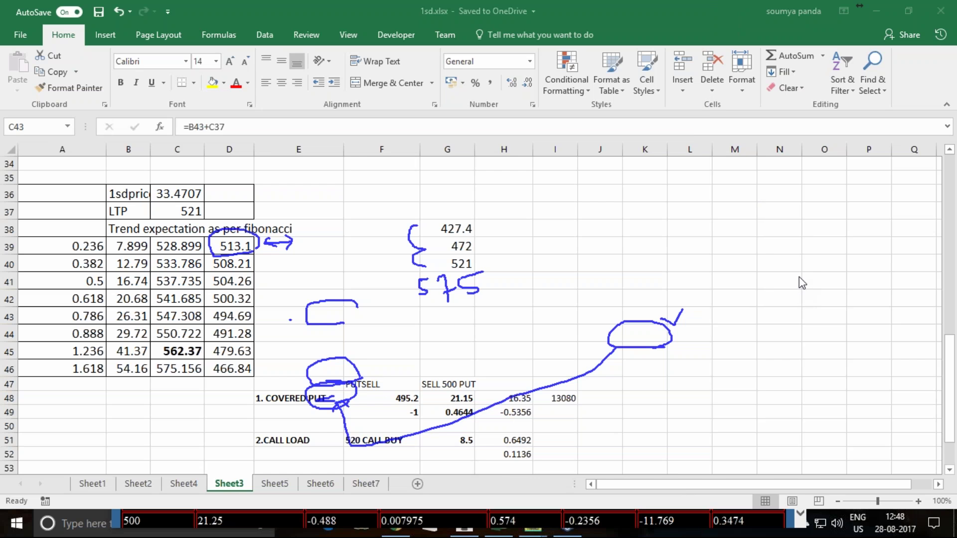
{"action": "mouse_move", "coordinate": [540, 531]}
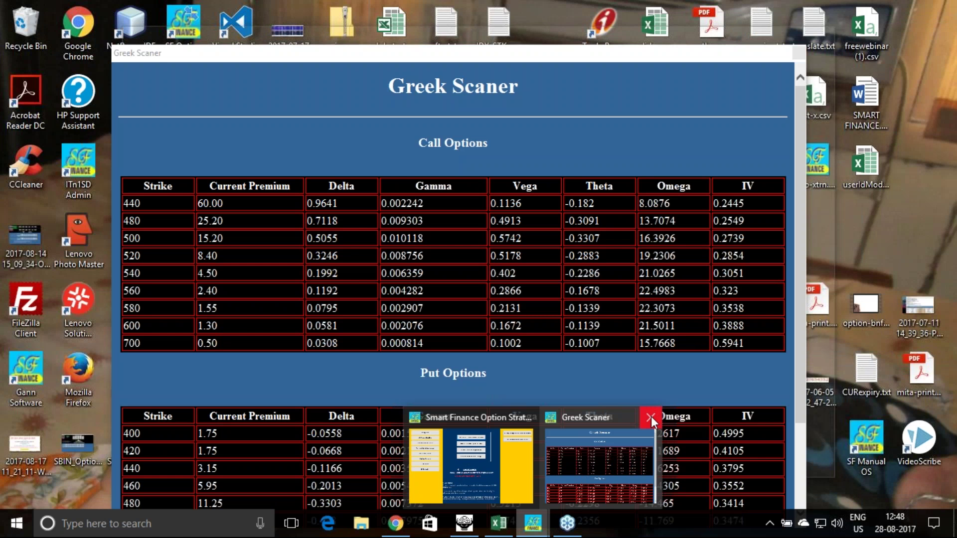
{"action": "left_click", "coordinate": [651, 417]}
{"action": "left_click", "coordinate": [587, 486]}
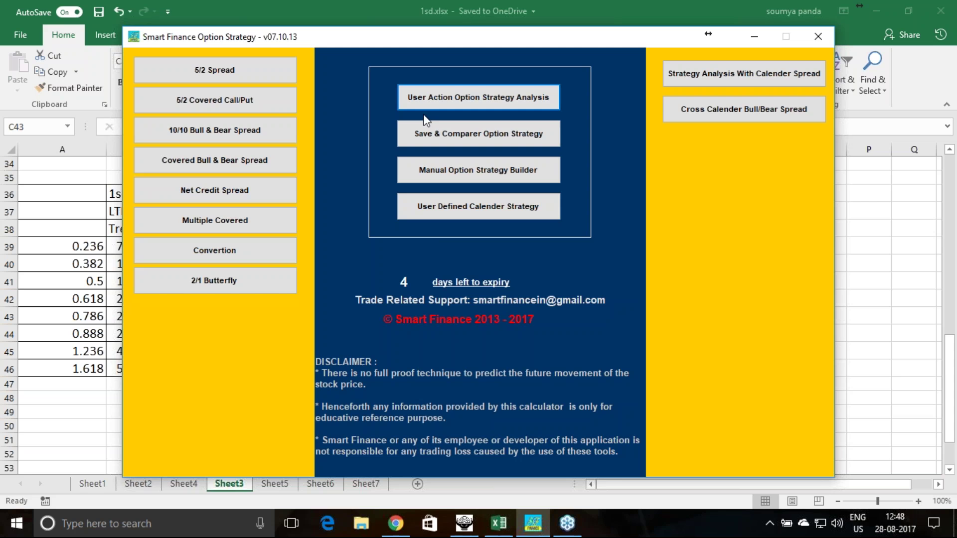
{"action": "left_click", "coordinate": [398, 514]}
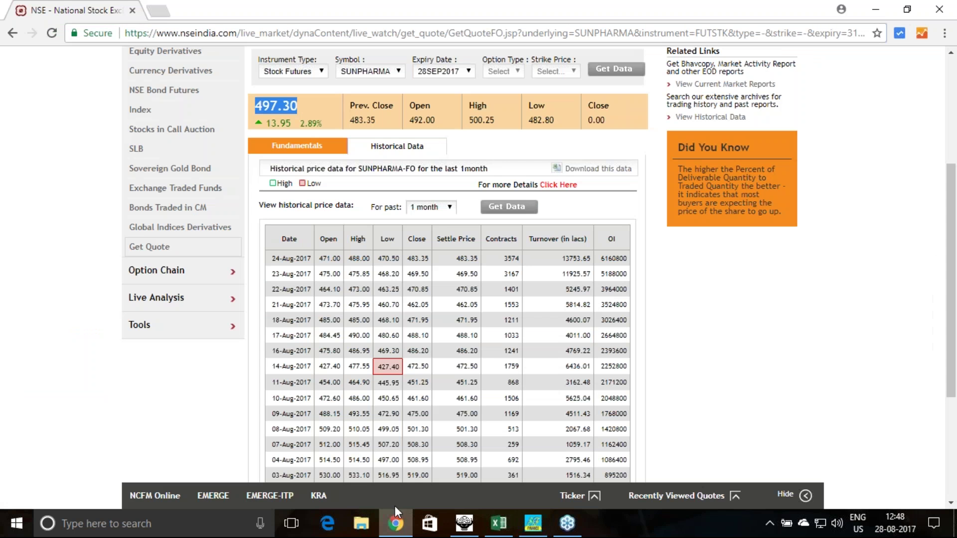
{"action": "left_click", "coordinate": [135, 33]}
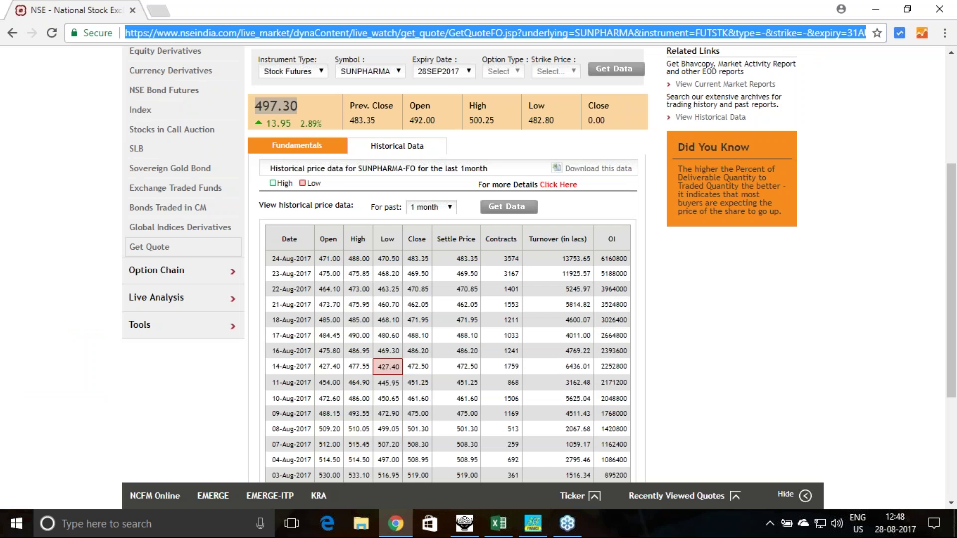
{"action": "type", "text": "www."}
{"action": "left_click", "coordinate": [172, 73]}
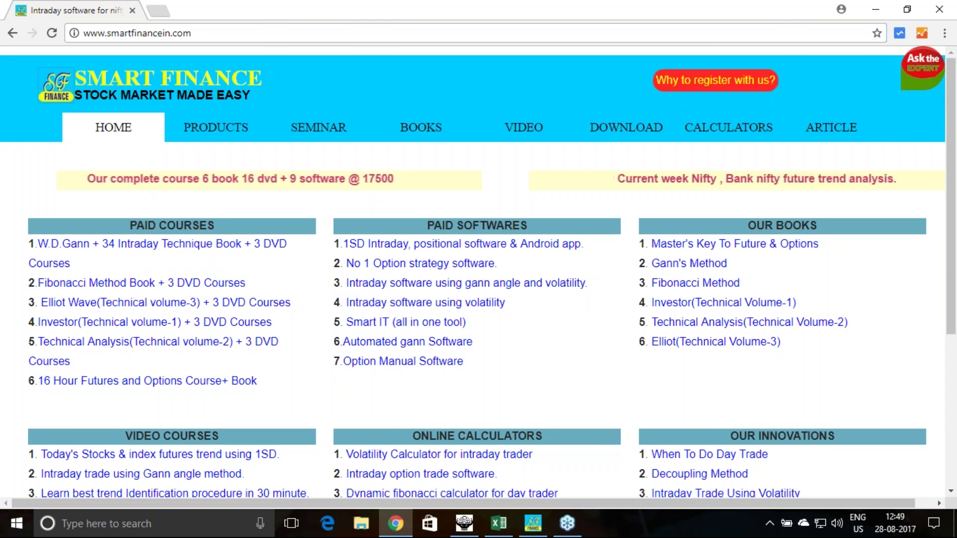
Switch to the Excel workbook, review the covered put and net delta cells, and draw a plus sign between the covered put and call load.
{"action": "left_click", "coordinate": [498, 523]}
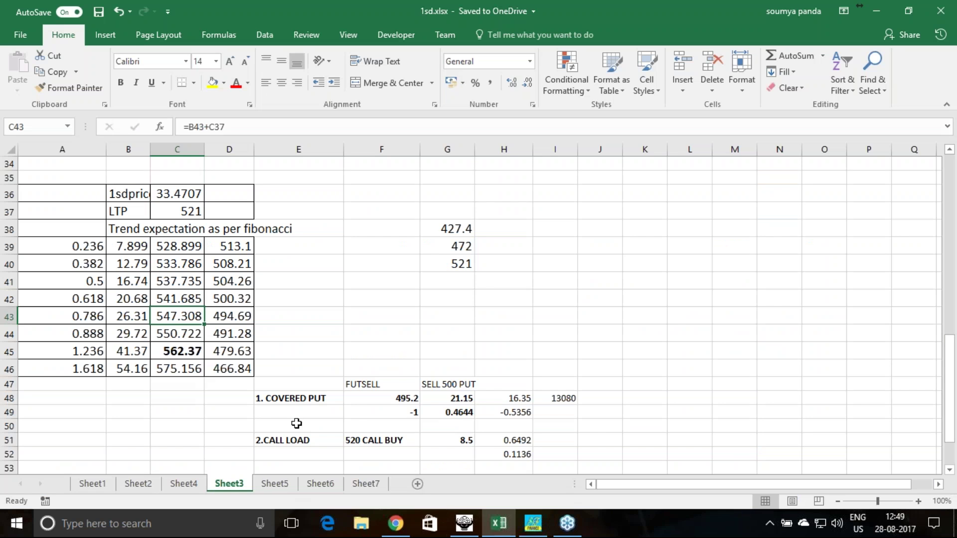
{"action": "left_click", "coordinate": [288, 400]}
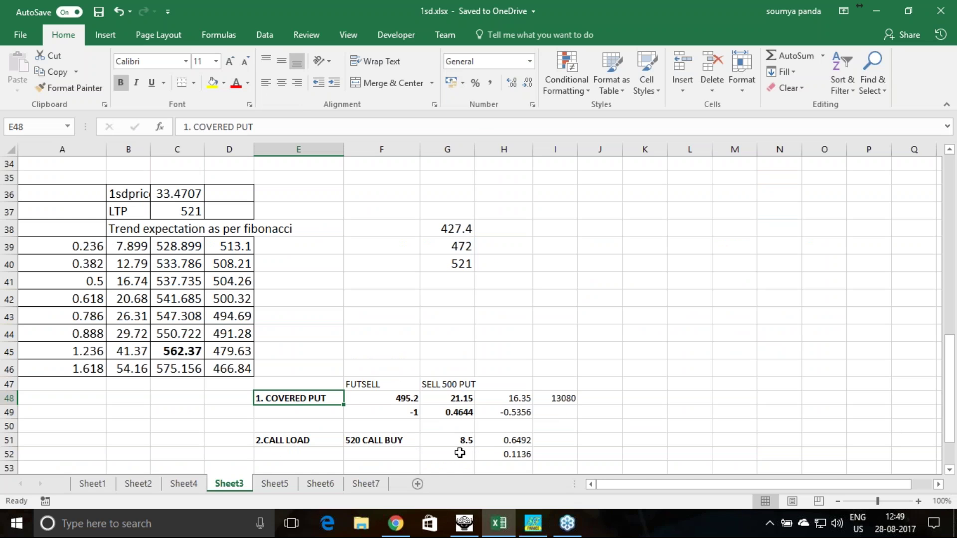
{"action": "left_click", "coordinate": [515, 456]}
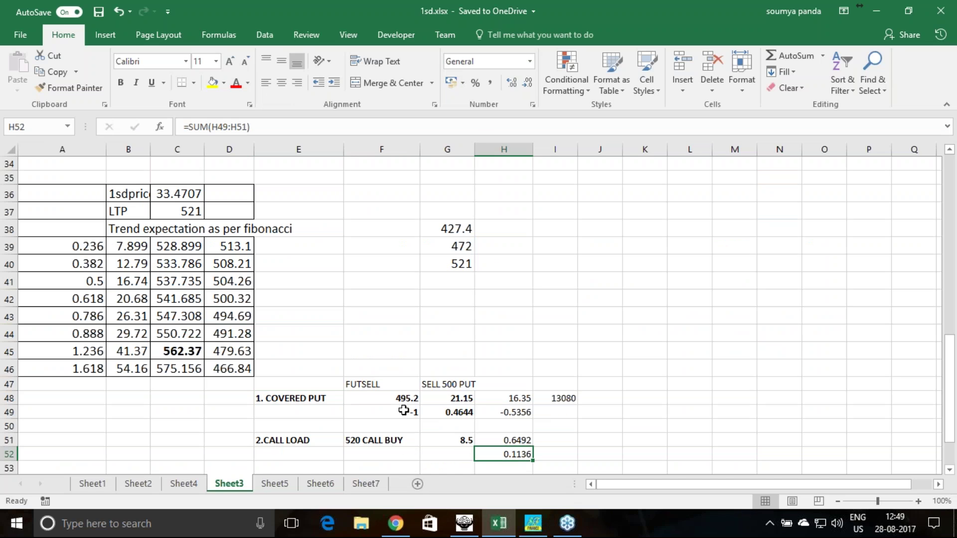
{"action": "left_click_drag", "start_coordinate": [317, 400], "coordinate": [417, 412]}
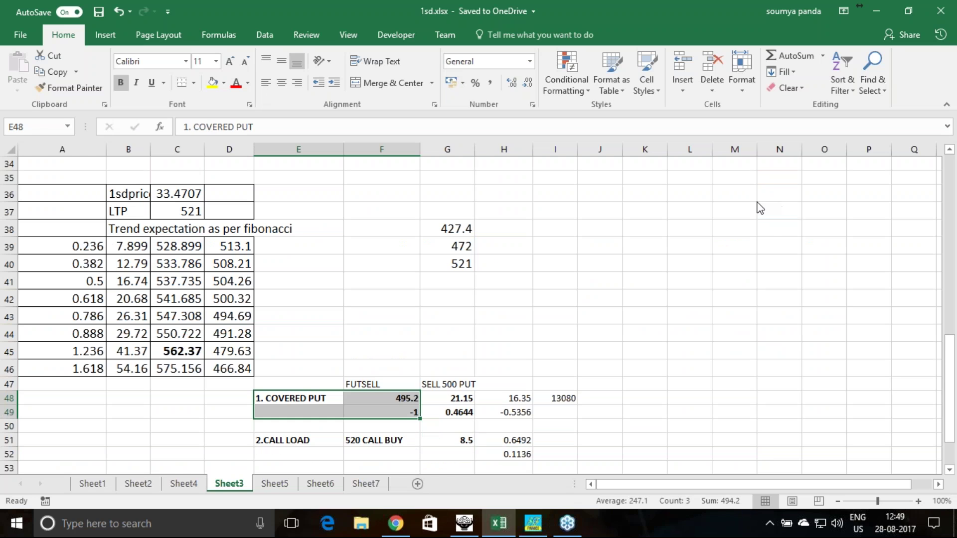
{"action": "mouse_move", "coordinate": [311, 423]}
{"action": "left_mouse_down"}
{"action": "mouse_move", "coordinate": [327, 419]}
{"action": "mouse_move", "coordinate": [320, 428]}
{"action": "left_mouse_up"}
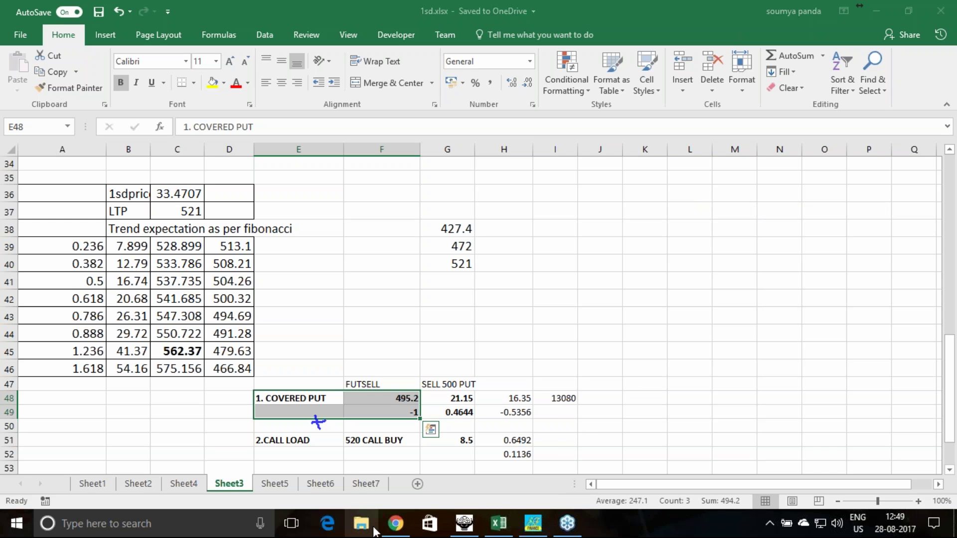
Switch to Chrome, open the Smart Finance products page and return to it after a look at the Option Strategy main window.
{"action": "left_click", "coordinate": [397, 518]}
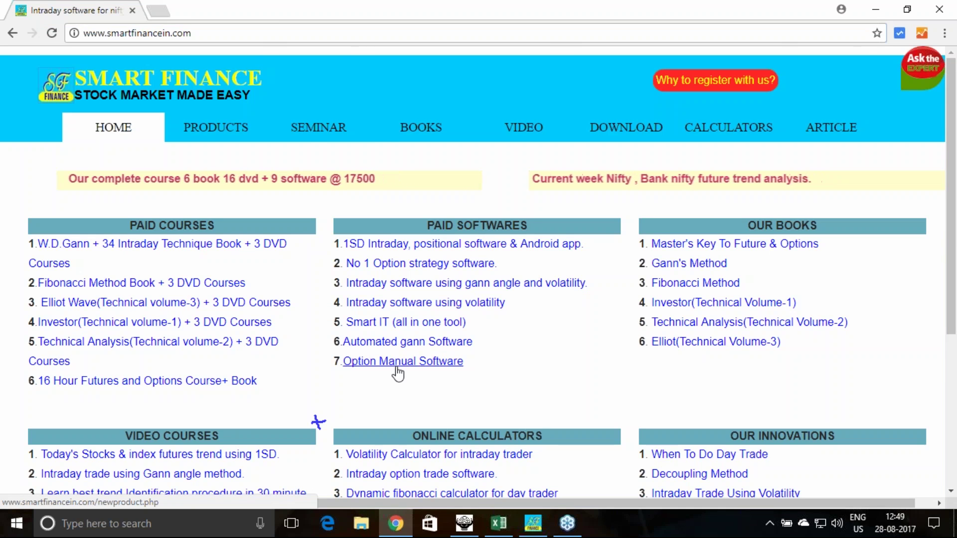
{"action": "left_click", "coordinate": [217, 129]}
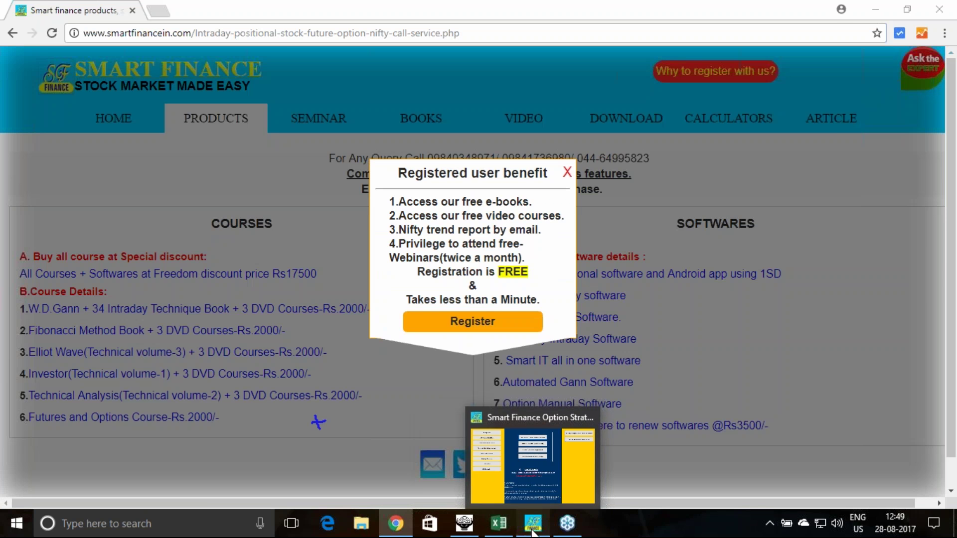
{"action": "left_click", "coordinate": [532, 531]}
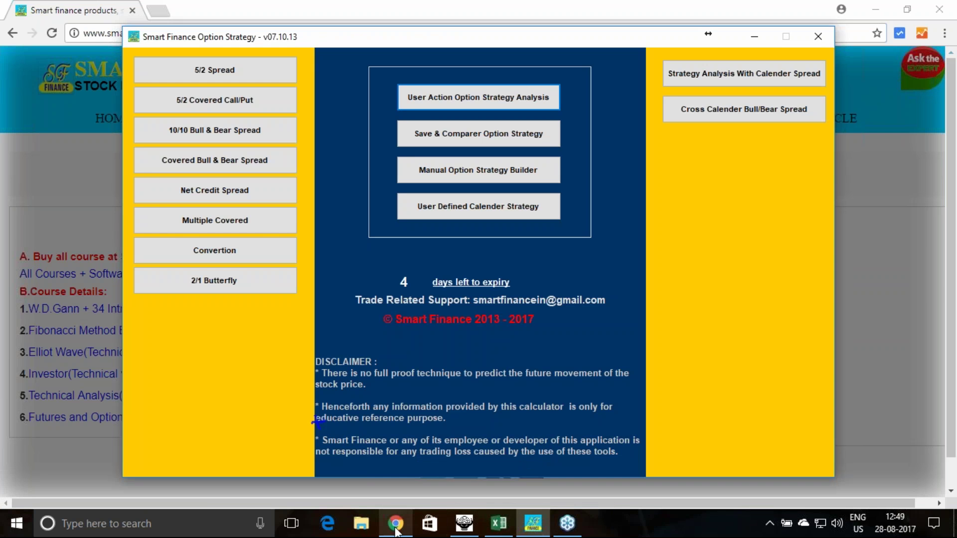
{"action": "mouse_move", "coordinate": [484, 529]}
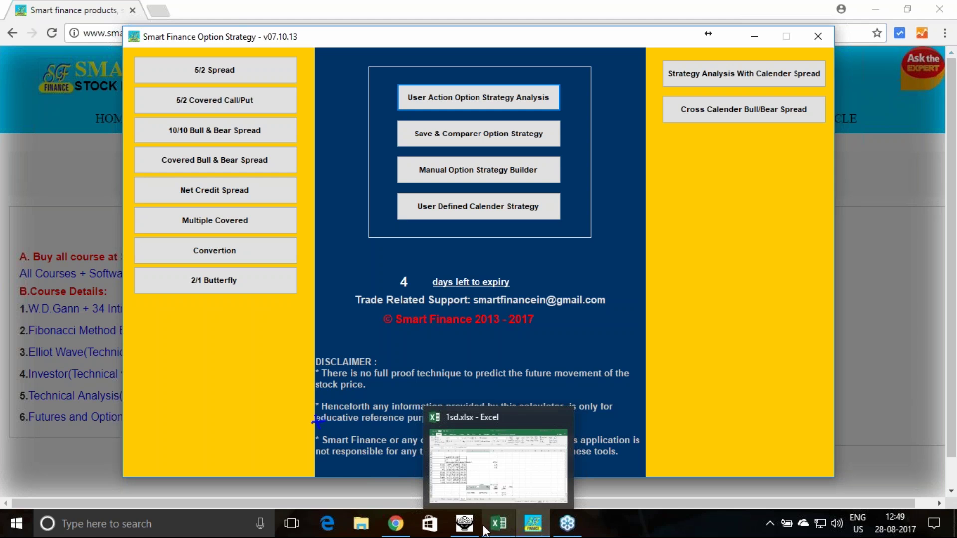
{"action": "mouse_move", "coordinate": [399, 529]}
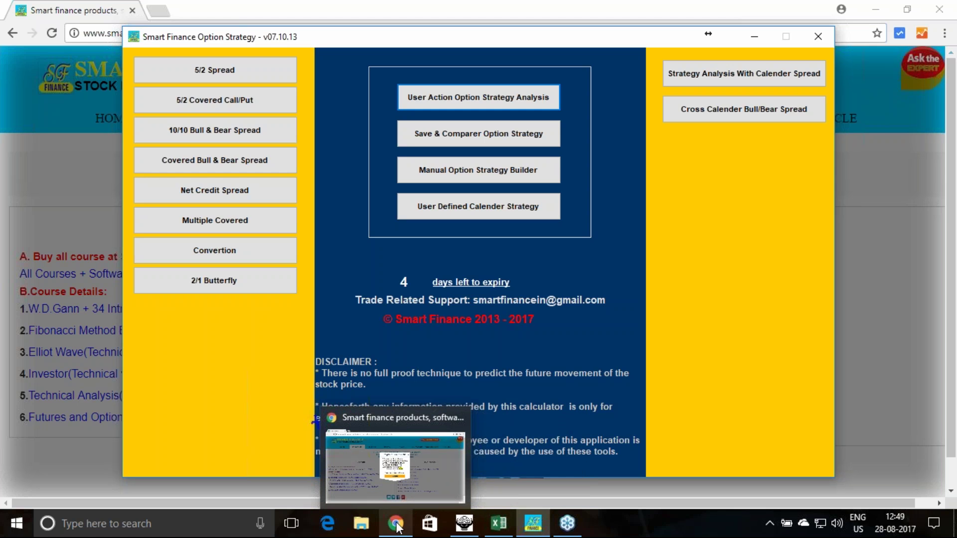
{"action": "left_click", "coordinate": [397, 527]}
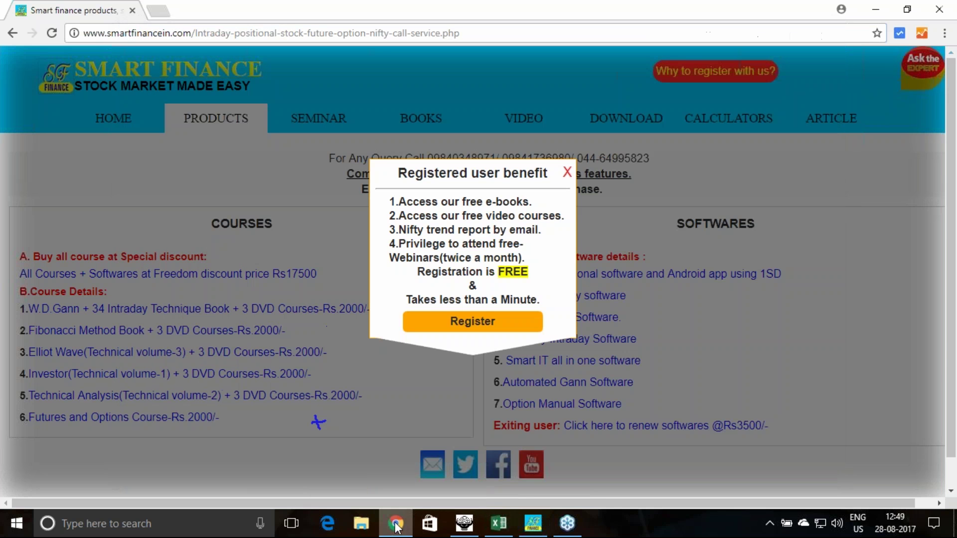
Dismiss the registration popup, switch to the Excel workbook and set the LTP value in C37 of Sheet3 to 472.
{"action": "left_click", "coordinate": [569, 169]}
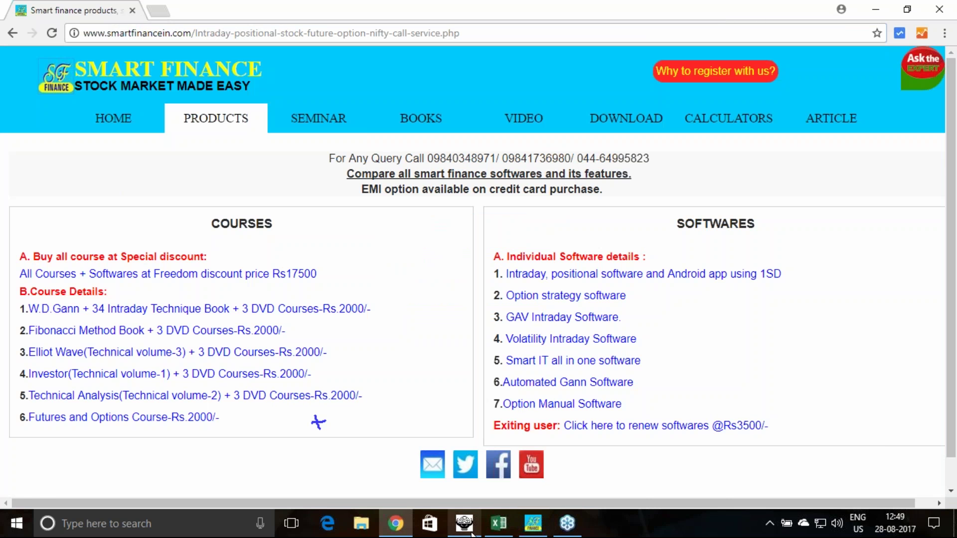
{"action": "left_click", "coordinate": [497, 528]}
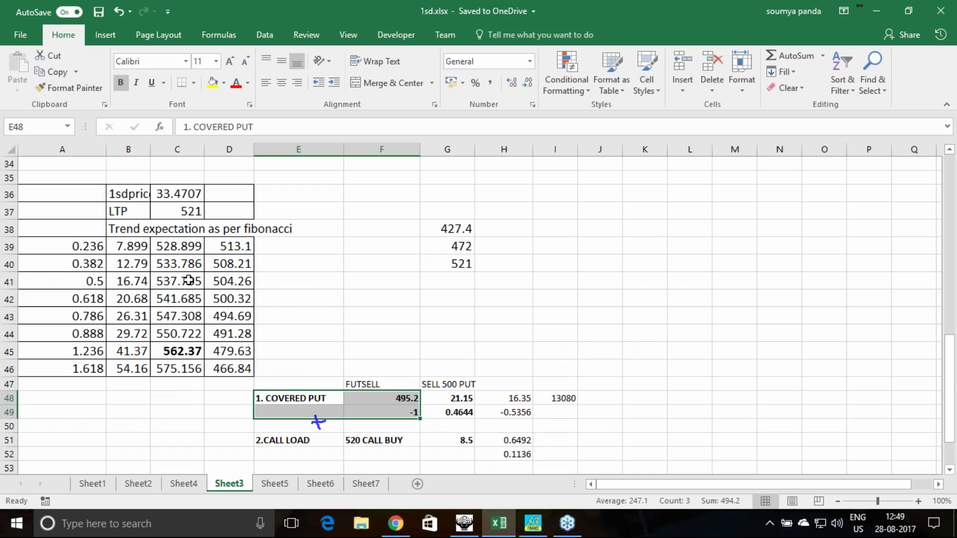
{"action": "left_click", "coordinate": [193, 213]}
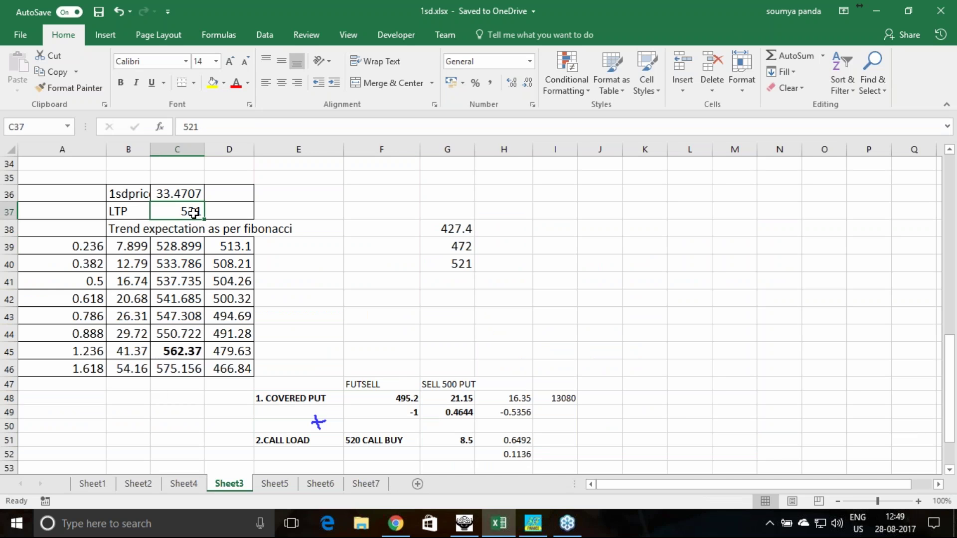
{"action": "type", "text": "7"}
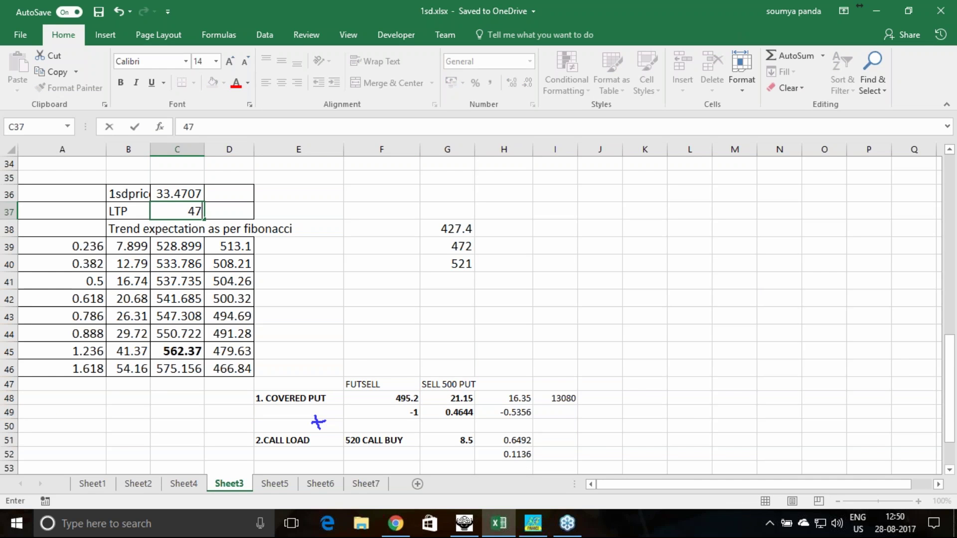
{"action": "type", "text": "72"}
{"action": "key", "text": "Return"}
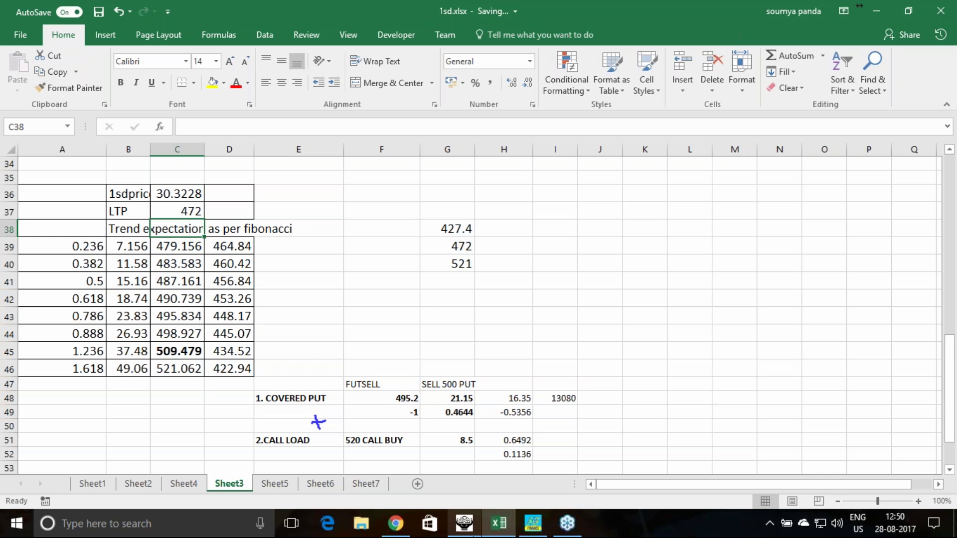
{"action": "mouse_move", "coordinate": [465, 532]}
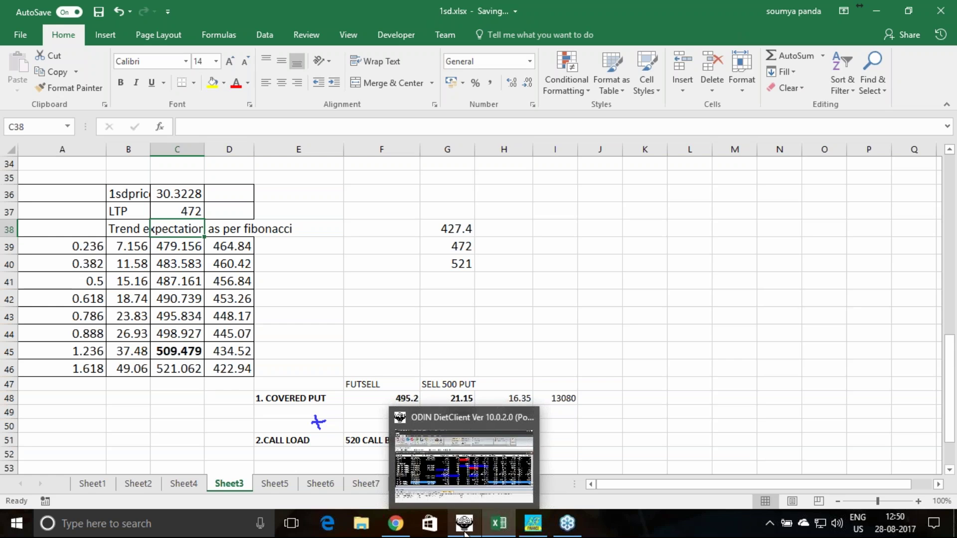
{"action": "left_click", "coordinate": [194, 212]}
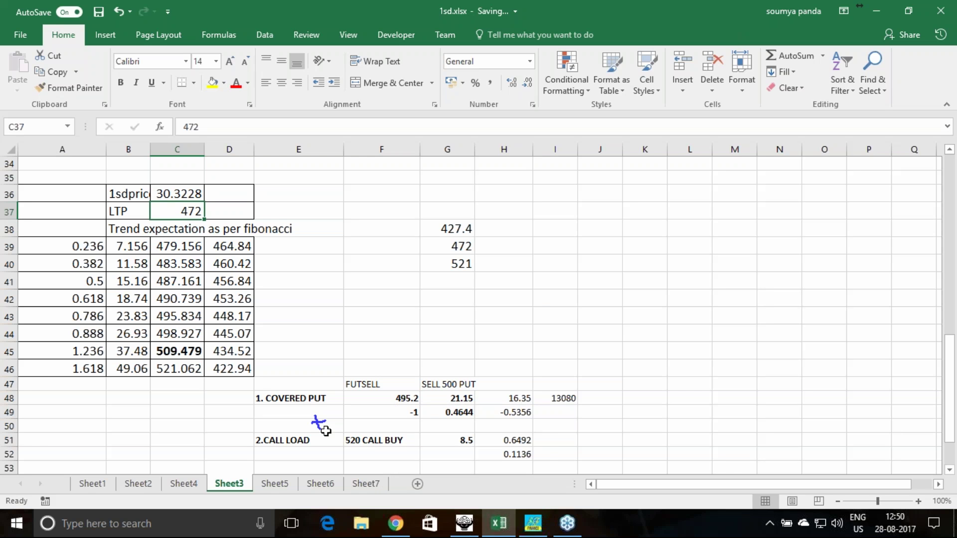
Check the ODIN market watch, switch back to Chrome and circle the Futures and Options Course on the products page with the pen.
{"action": "left_click", "coordinate": [468, 529]}
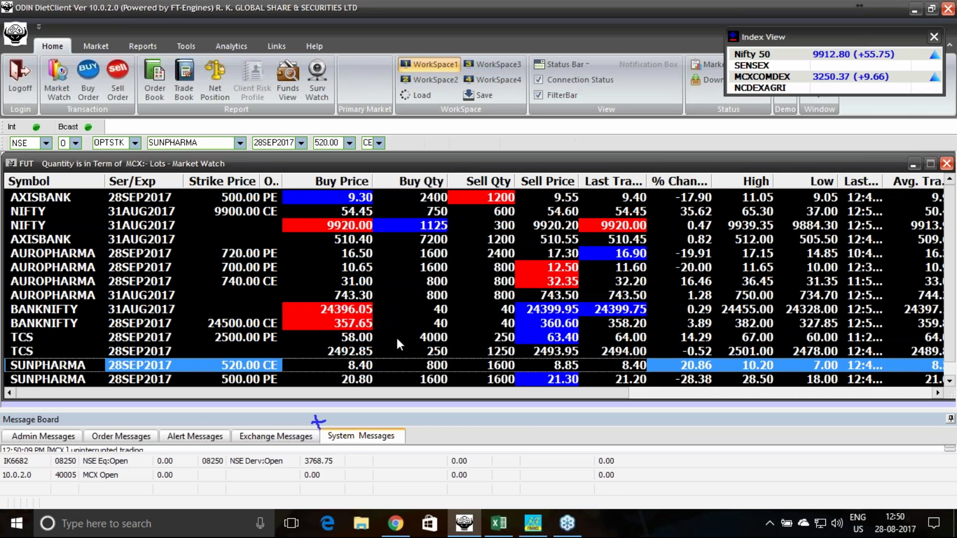
{"action": "left_click", "coordinate": [396, 524]}
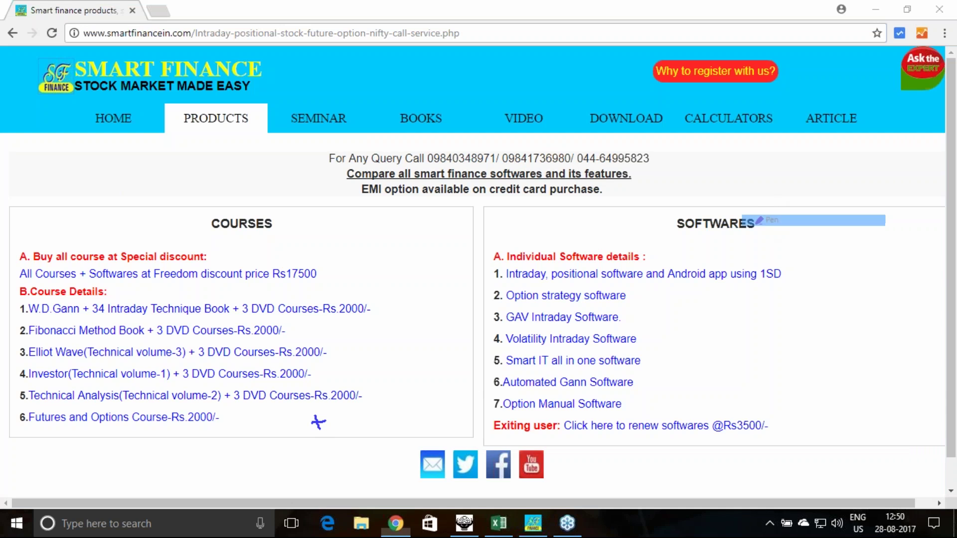
{"action": "left_click_drag", "start_coordinate": [32, 426], "coordinate": [233, 424]}
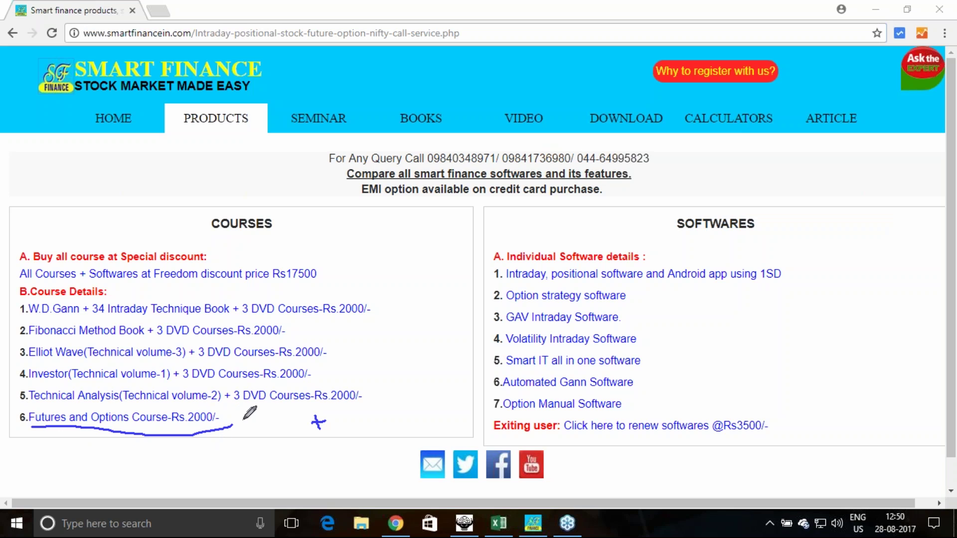
{"action": "mouse_move", "coordinate": [32, 427]}
{"action": "left_mouse_down"}
{"action": "mouse_move", "coordinate": [15, 410]}
{"action": "mouse_move", "coordinate": [22, 404]}
{"action": "mouse_move", "coordinate": [219, 404]}
{"action": "mouse_move", "coordinate": [239, 422]}
{"action": "left_mouse_up"}
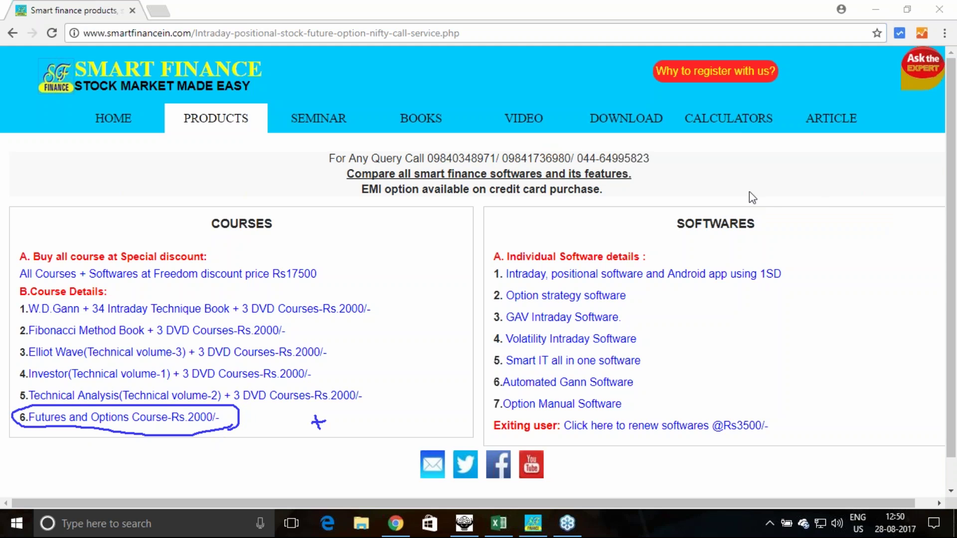
{"action": "left_click", "coordinate": [533, 523]}
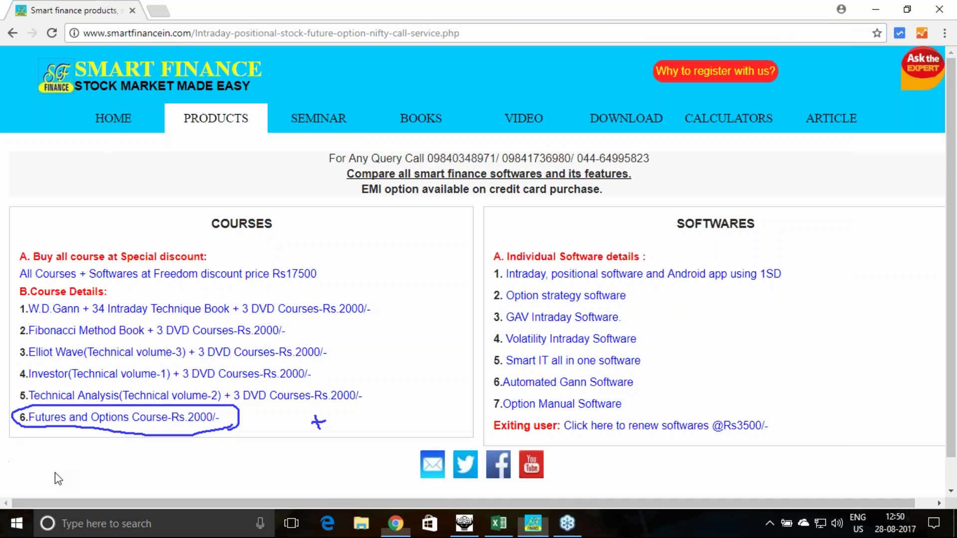
{"action": "left_click", "coordinate": [532, 529]}
{"action": "mouse_move", "coordinate": [530, 531]}
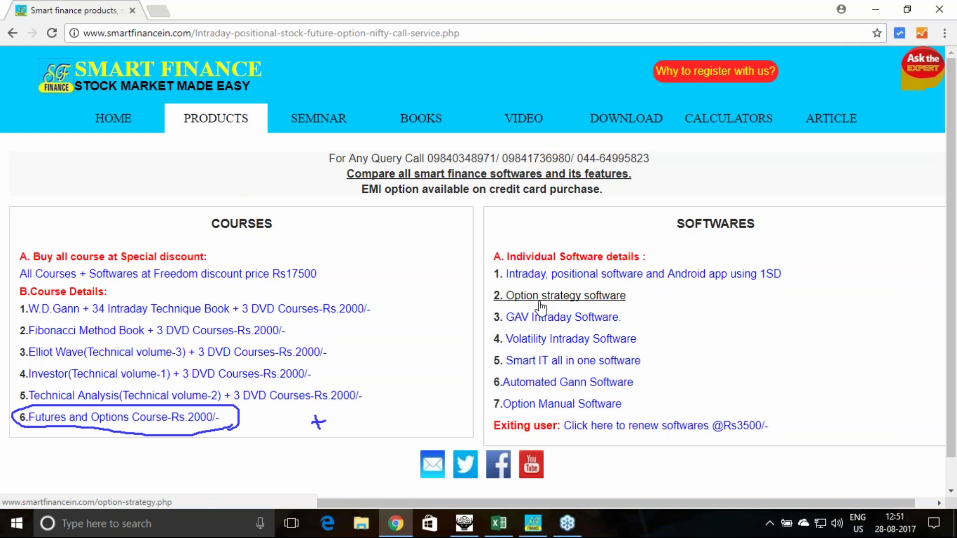
Open the linked YouTube channel from the products page and look through its uploaded videos.
{"action": "left_click", "coordinate": [532, 471]}
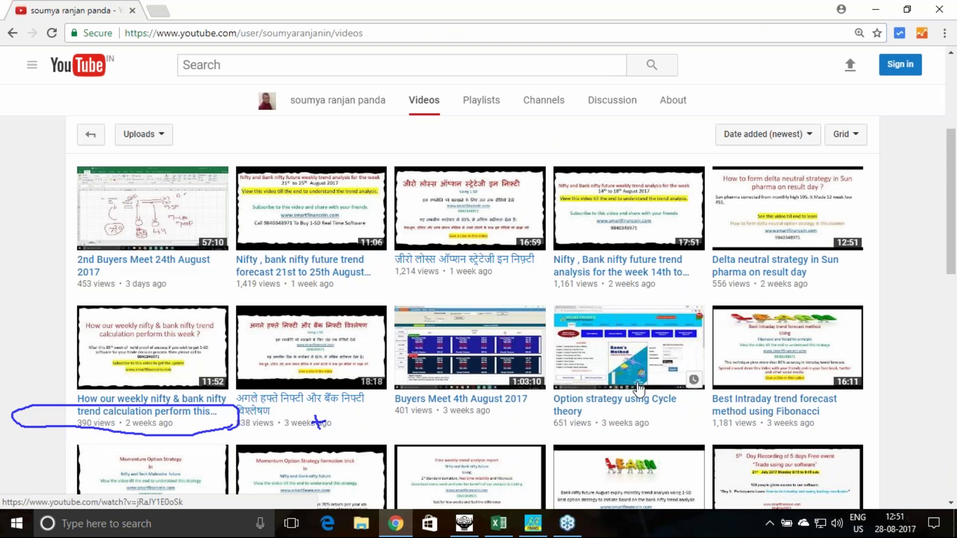
{"action": "scroll", "coordinate": [342, 403], "scroll_direction": "down", "scroll_amount": 4}
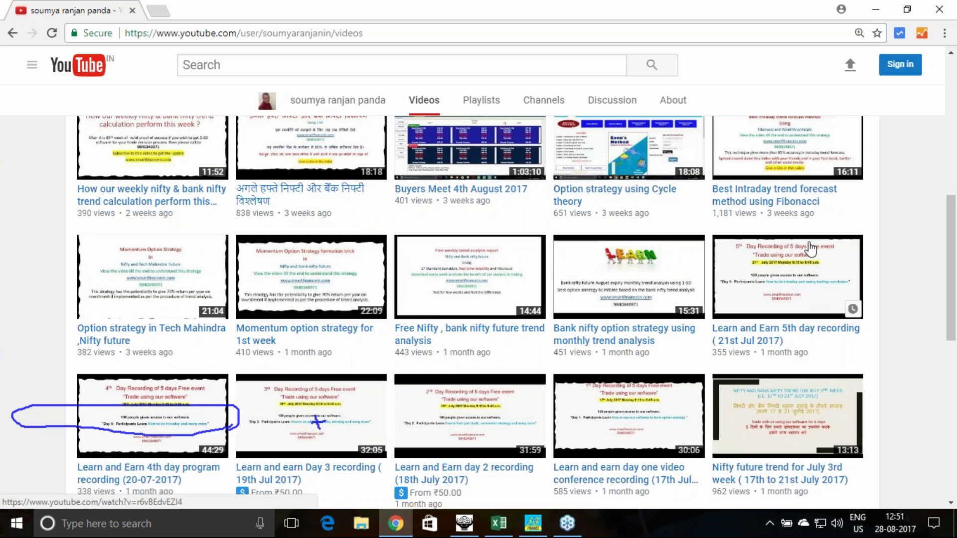
{"action": "scroll", "coordinate": [252, 339], "scroll_direction": "up", "scroll_amount": 1}
{"action": "scroll", "coordinate": [468, 300], "scroll_direction": "up", "scroll_amount": 1}
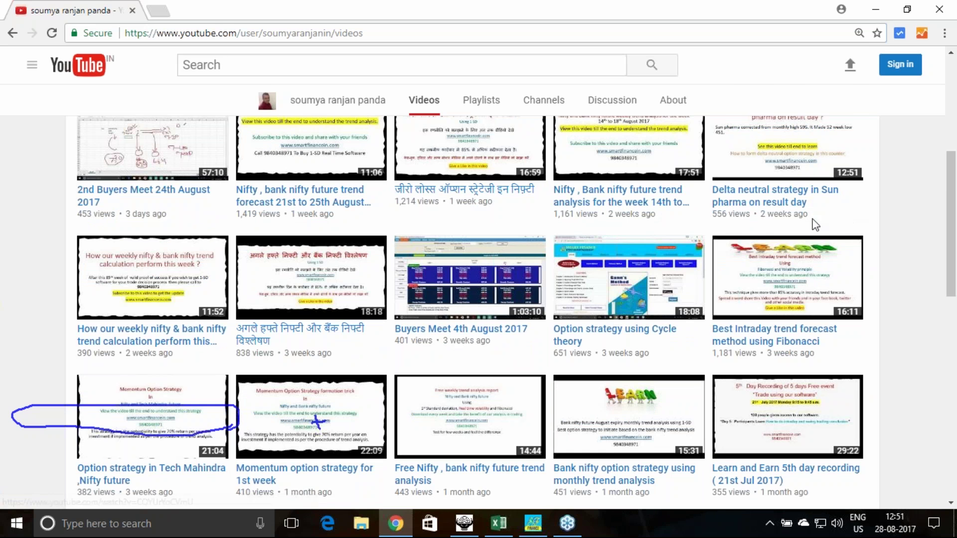
{"action": "scroll", "coordinate": [807, 239], "scroll_direction": "up", "scroll_amount": 2}
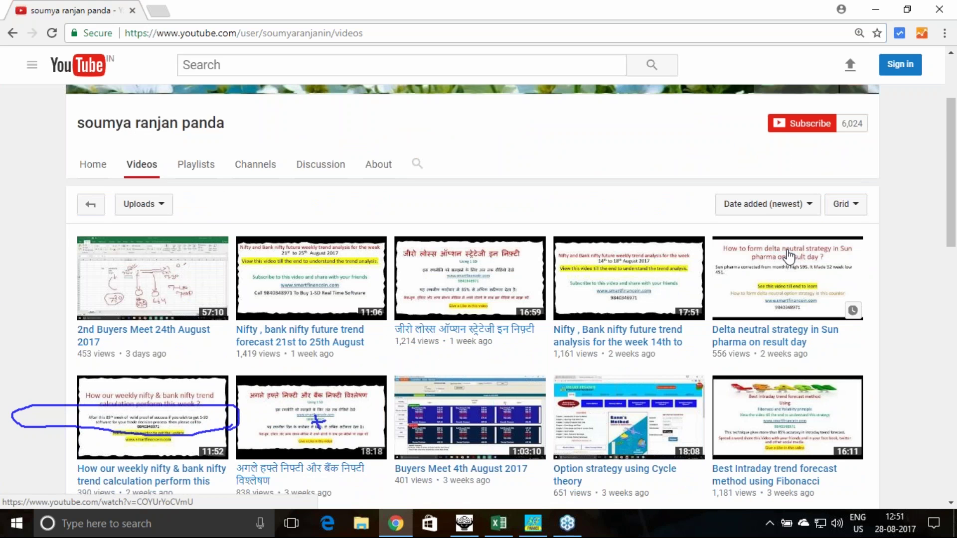
{"action": "scroll", "coordinate": [789, 256], "scroll_direction": "up", "scroll_amount": 3}
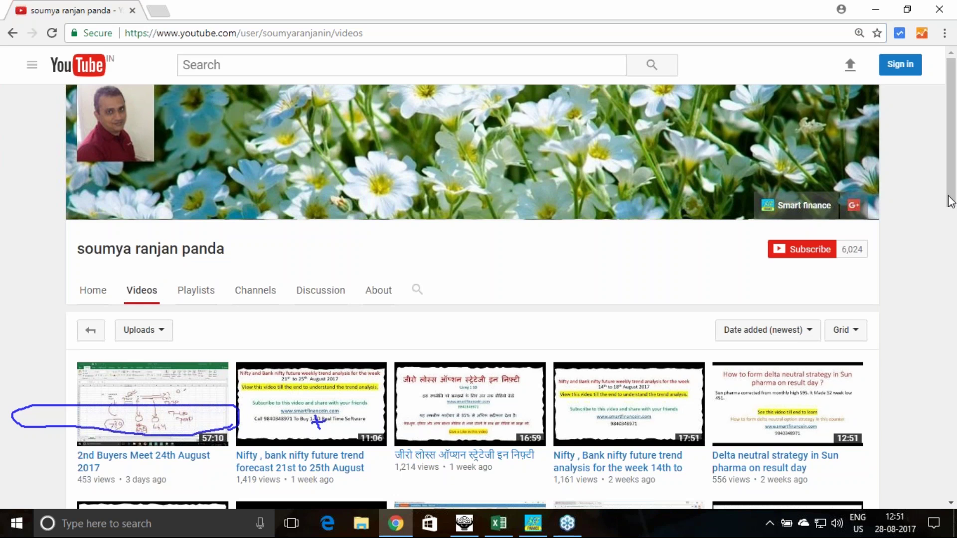
Circle the Subscribe button and subscriber count on the YouTube channel page with the pen.
{"action": "mouse_move", "coordinate": [830, 220]}
{"action": "mouse_move", "coordinate": [854, 267]}
{"action": "left_mouse_down"}
{"action": "mouse_move", "coordinate": [840, 278]}
{"action": "mouse_move", "coordinate": [768, 231]}
{"action": "mouse_move", "coordinate": [780, 220]}
{"action": "mouse_move", "coordinate": [881, 249]}
{"action": "mouse_move", "coordinate": [848, 274]}
{"action": "left_mouse_up"}
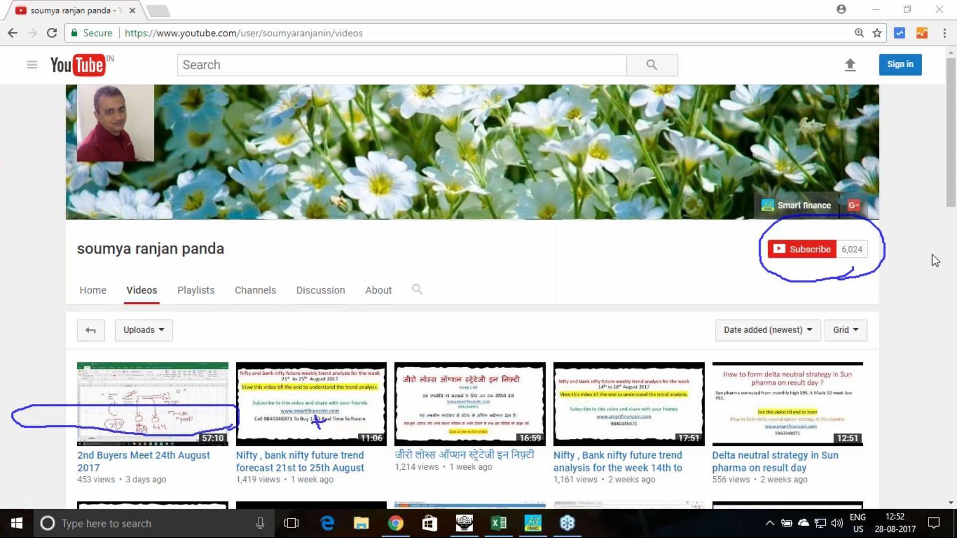
{"action": "left_click", "coordinate": [400, 533]}
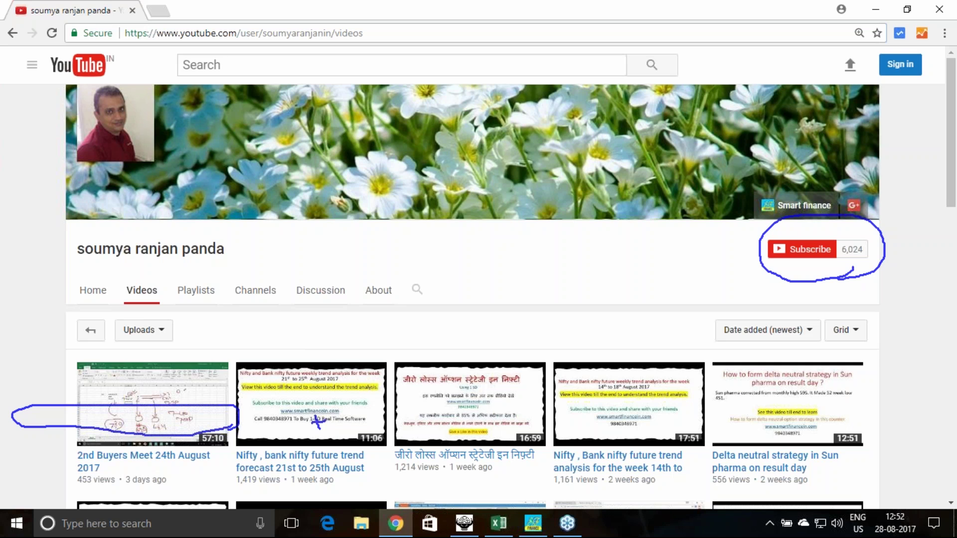
Return to the Smart Finance products page and circle the query contact phone numbers with the pen.
{"action": "left_click", "coordinate": [13, 33]}
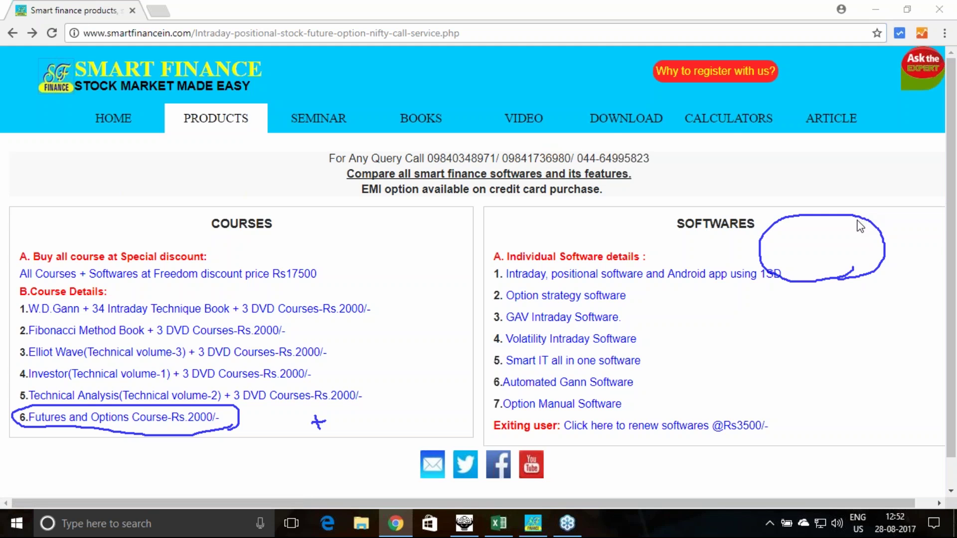
{"action": "key", "text": "ctrl+shift+1"}
{"action": "mouse_move", "coordinate": [432, 164]}
{"action": "left_mouse_down"}
{"action": "mouse_move", "coordinate": [638, 171]}
{"action": "mouse_move", "coordinate": [645, 146]}
{"action": "mouse_move", "coordinate": [427, 151]}
{"action": "left_mouse_up"}
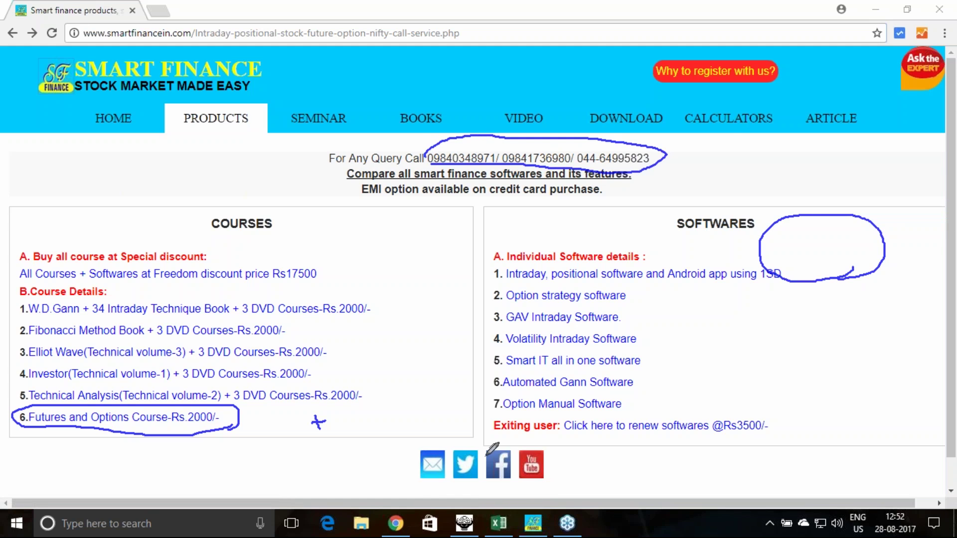
Tick and circle the Twitter and Facebook icons below the product lists, dismissing the registration popup.
{"action": "left_click_drag", "start_coordinate": [456, 449], "coordinate": [481, 441]}
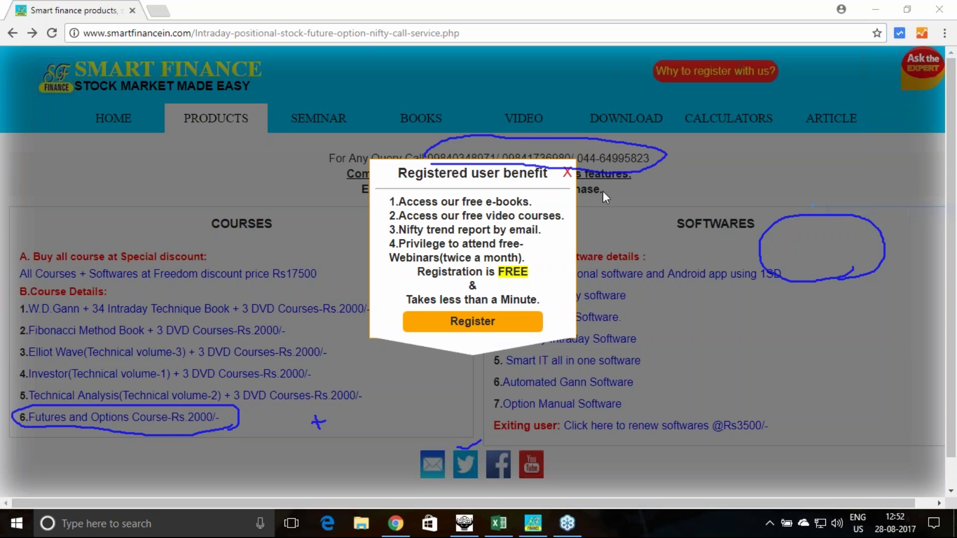
{"action": "left_click", "coordinate": [567, 172]}
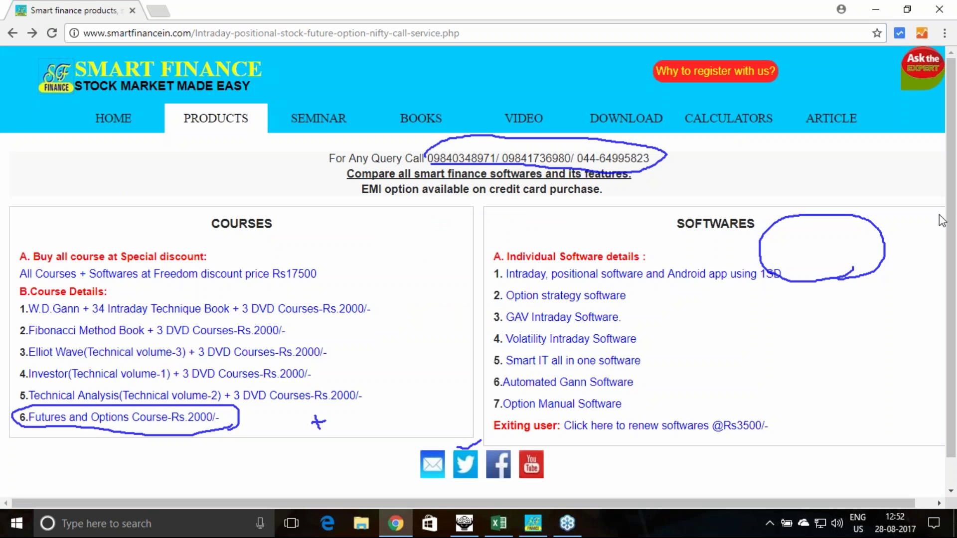
{"action": "mouse_move", "coordinate": [497, 447]}
{"action": "left_mouse_down"}
{"action": "mouse_move", "coordinate": [509, 436]}
{"action": "mouse_move", "coordinate": [480, 431]}
{"action": "left_mouse_up"}
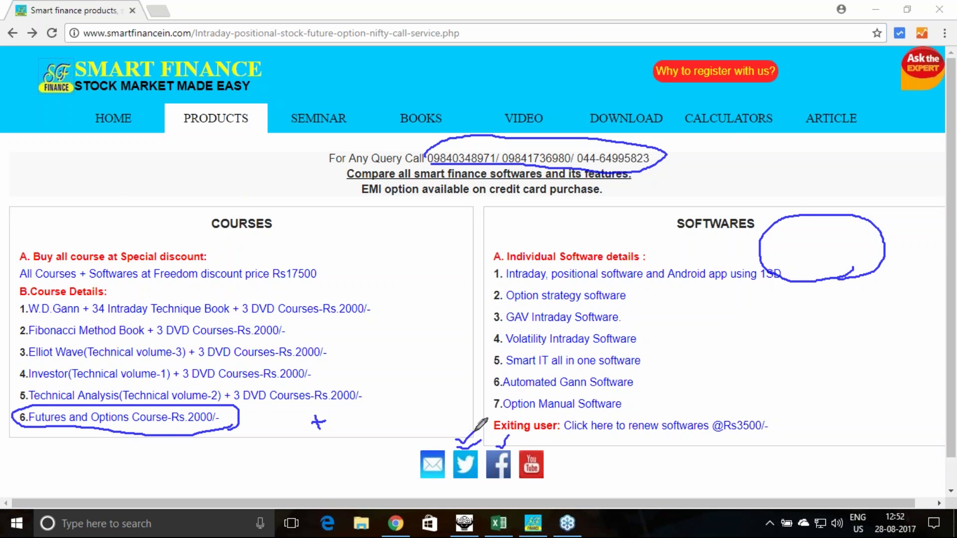
{"action": "mouse_move", "coordinate": [516, 482]}
{"action": "left_mouse_down"}
{"action": "mouse_move", "coordinate": [473, 489]}
{"action": "mouse_move", "coordinate": [442, 439]}
{"action": "mouse_move", "coordinate": [519, 430]}
{"action": "mouse_move", "coordinate": [520, 466]}
{"action": "mouse_move", "coordinate": [511, 480]}
{"action": "left_mouse_up"}
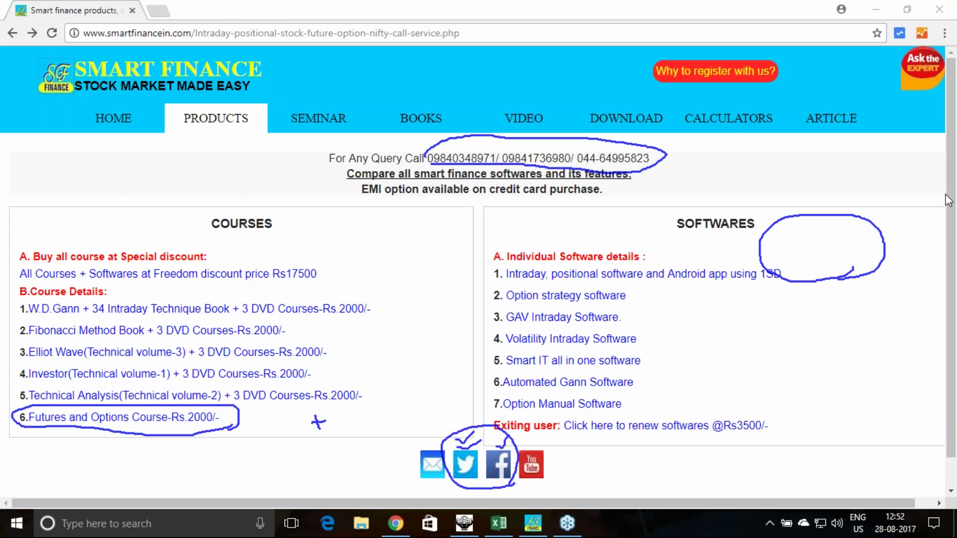
Go back to the Smart Finance home page, reopen the YouTube videos page from it and look at the 2nd Buyers Meet video.
{"action": "left_click", "coordinate": [12, 35]}
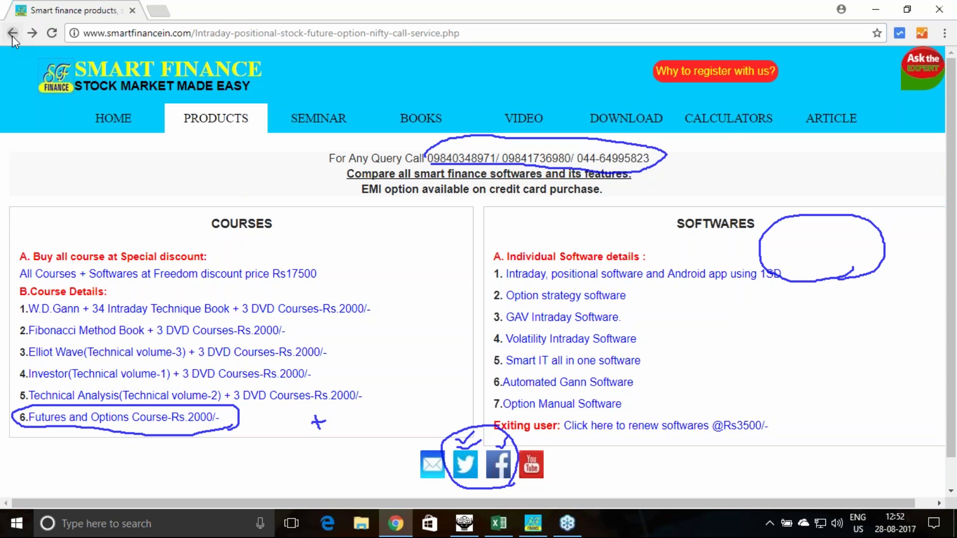
{"action": "left_click", "coordinate": [12, 34]}
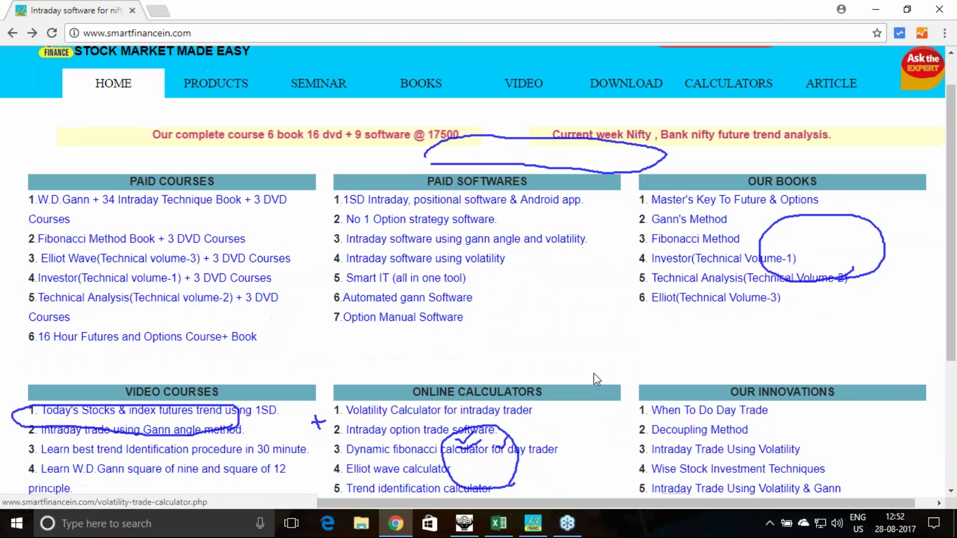
{"action": "scroll", "coordinate": [593, 372], "scroll_direction": "down", "scroll_amount": 4}
{"action": "left_click", "coordinate": [527, 412]}
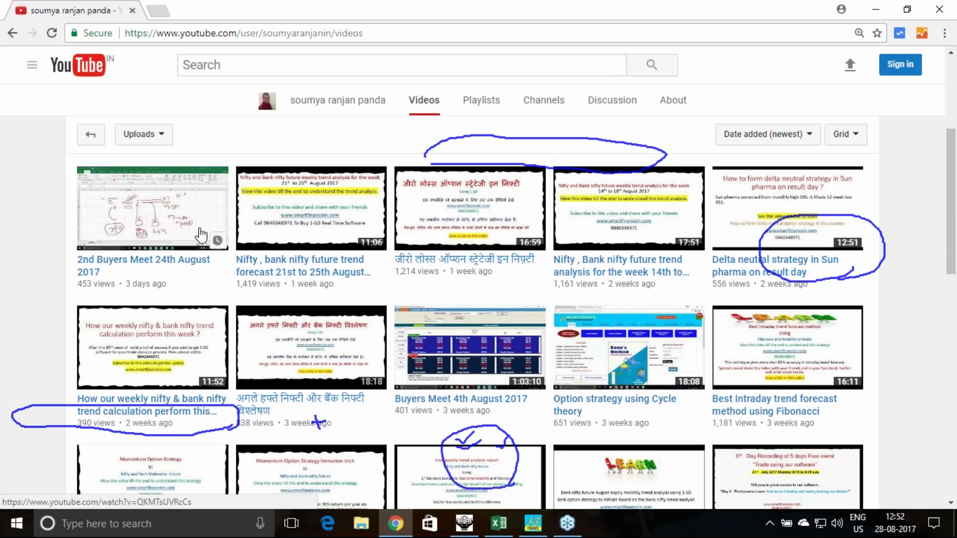
{"action": "left_click", "coordinate": [182, 269]}
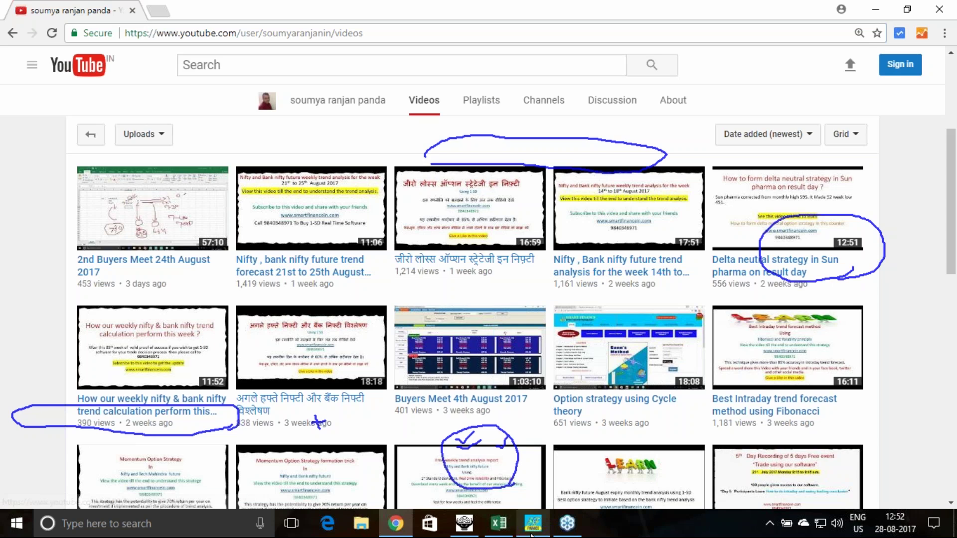
Switch to ODIN and review the SUNPHARMA 28SEP2017 quotes in the market watch, selecting the 500 PE row.
{"action": "mouse_move", "coordinate": [471, 534]}
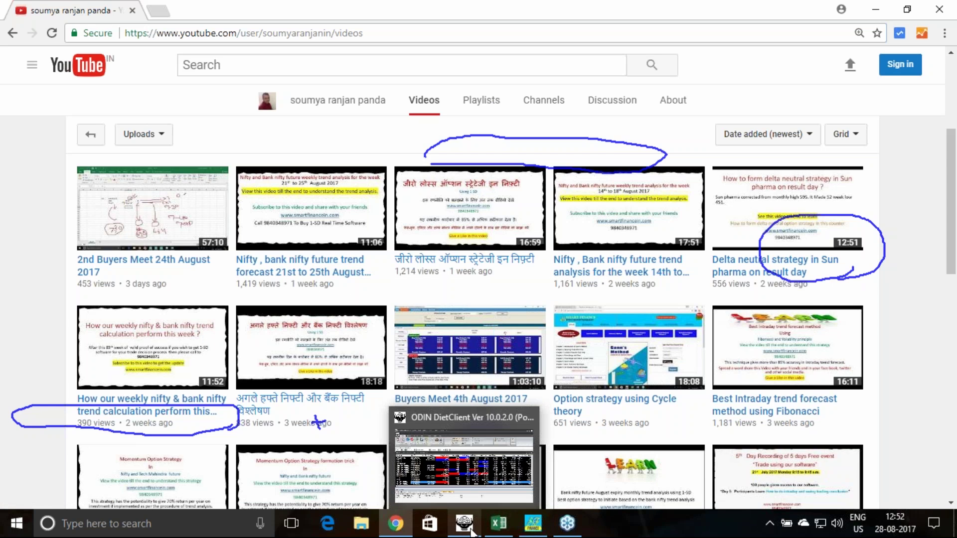
{"action": "left_click_drag", "start_coordinate": [456, 441], "coordinate": [511, 444]}
{"action": "left_click", "coordinate": [464, 523]}
{"action": "scroll", "coordinate": [448, 322], "scroll_direction": "down", "scroll_amount": 1}
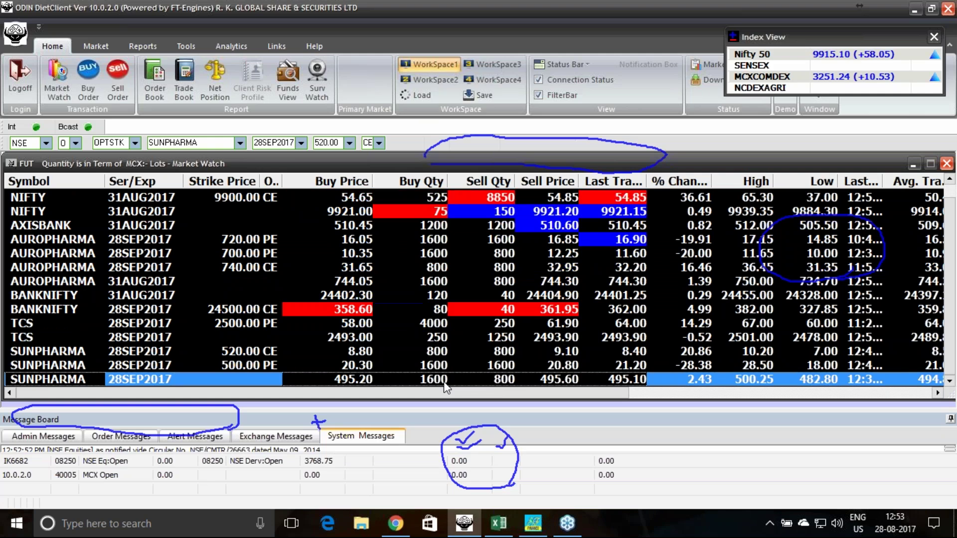
{"action": "left_click", "coordinate": [478, 364]}
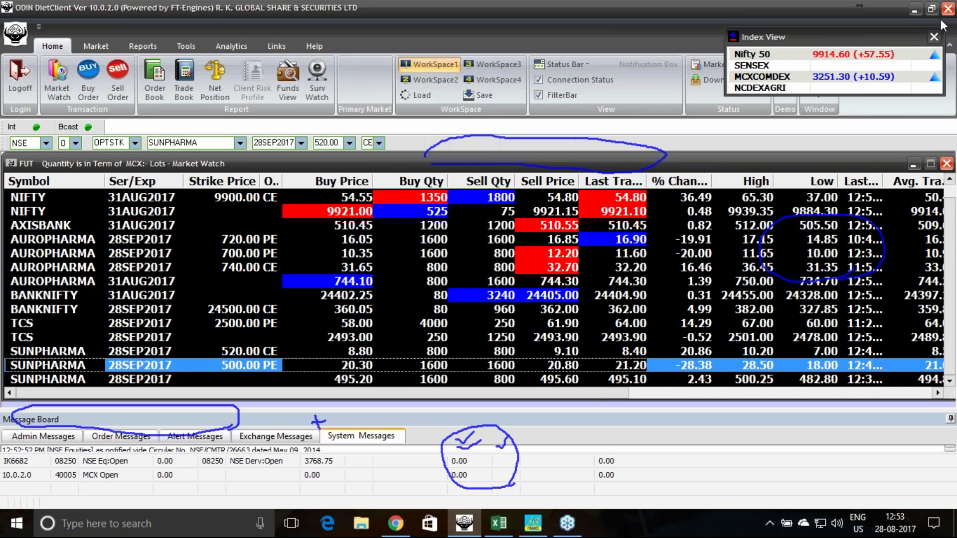
Switch to the Excel workbook and select the covered put and call load range E48:I52 for review.
{"action": "left_click", "coordinate": [514, 526]}
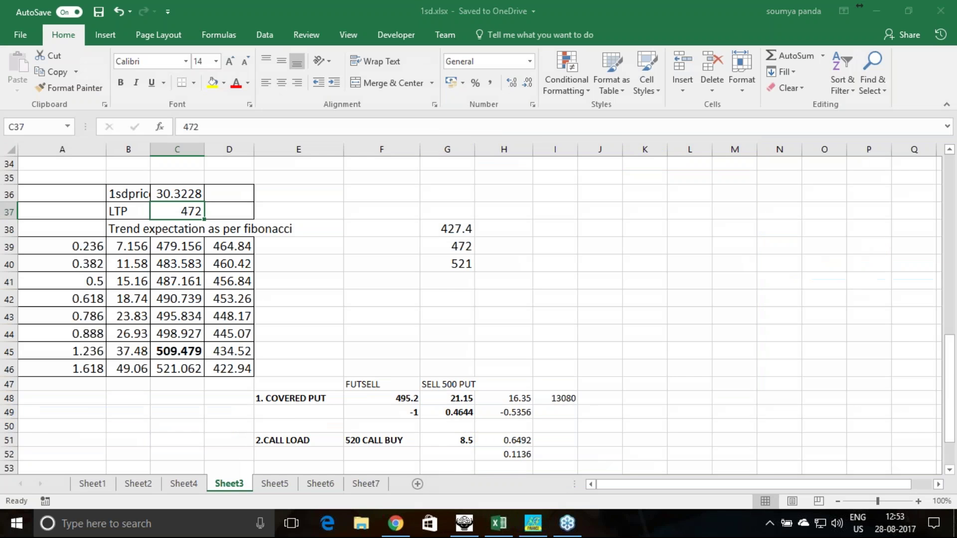
{"action": "left_click", "coordinate": [285, 402]}
{"action": "left_click_drag", "start_coordinate": [374, 401], "coordinate": [566, 454]}
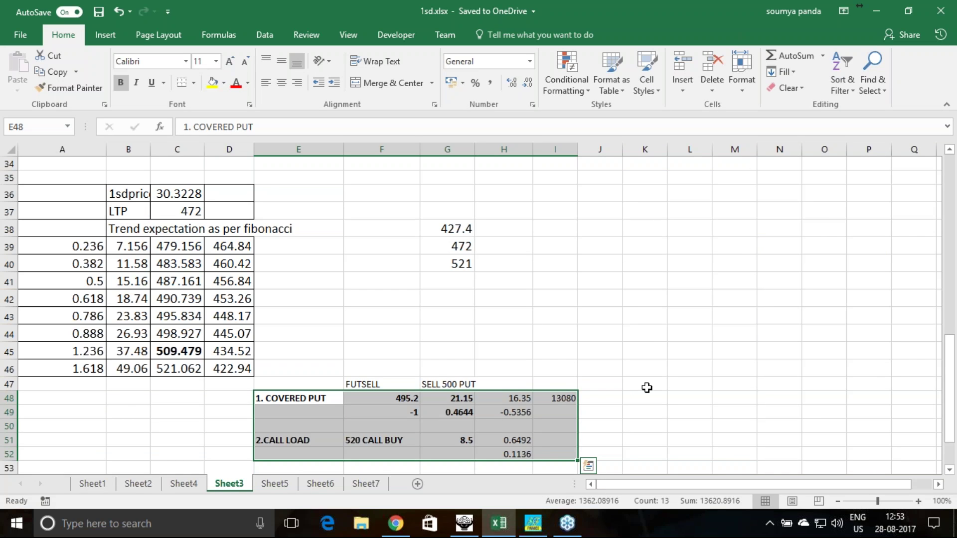
Review the Fibonacci trend levels by selecting the upper targets C39:C43, then the lower levels in D39, D41 and D40.
{"action": "left_click", "coordinate": [178, 317]}
{"action": "left_click_drag", "start_coordinate": [179, 316], "coordinate": [185, 245]}
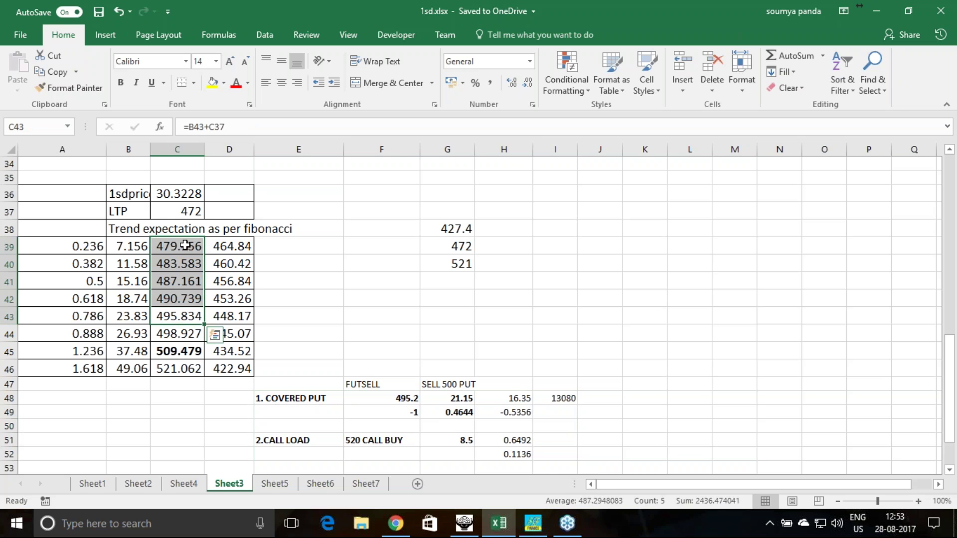
{"action": "left_click", "coordinate": [236, 248]}
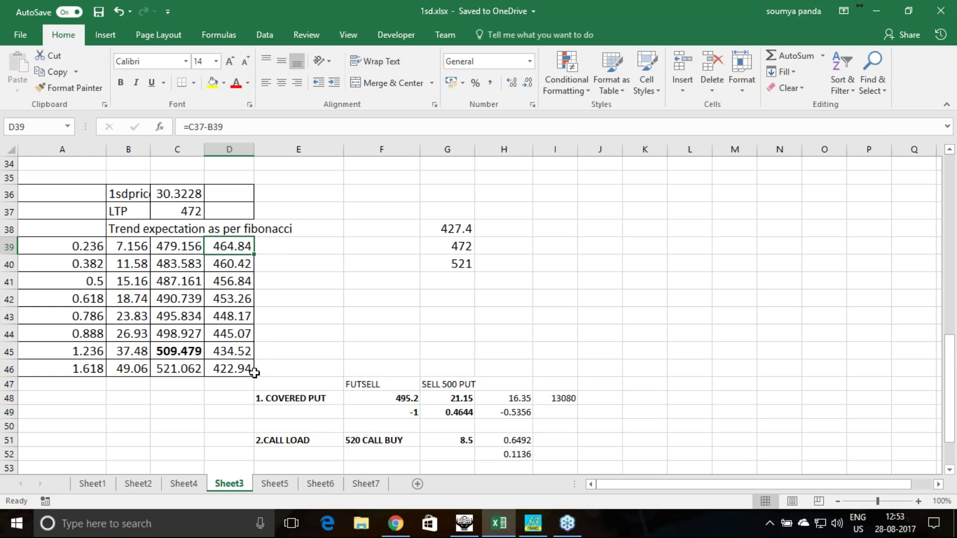
{"action": "left_click", "coordinate": [231, 281]}
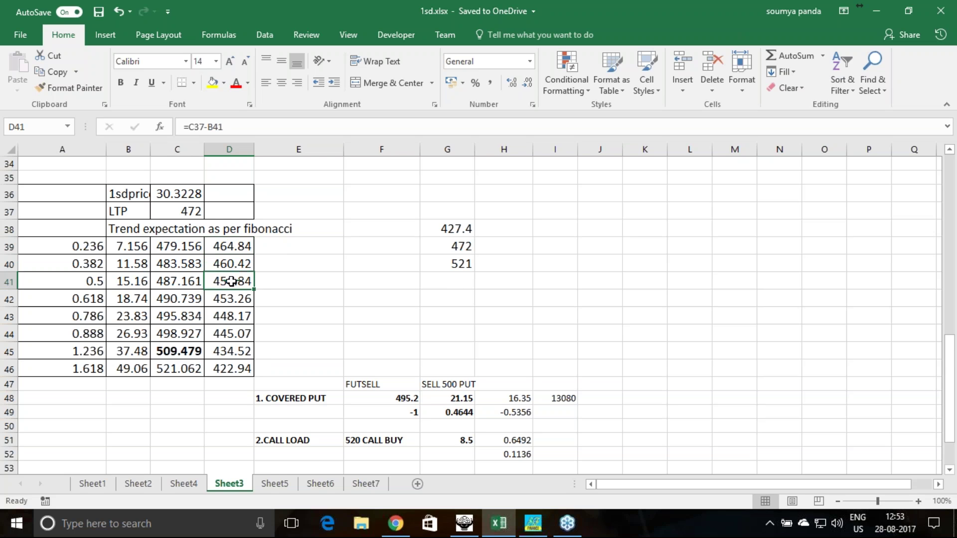
{"action": "left_click", "coordinate": [245, 263]}
{"action": "left_click", "coordinate": [239, 246]}
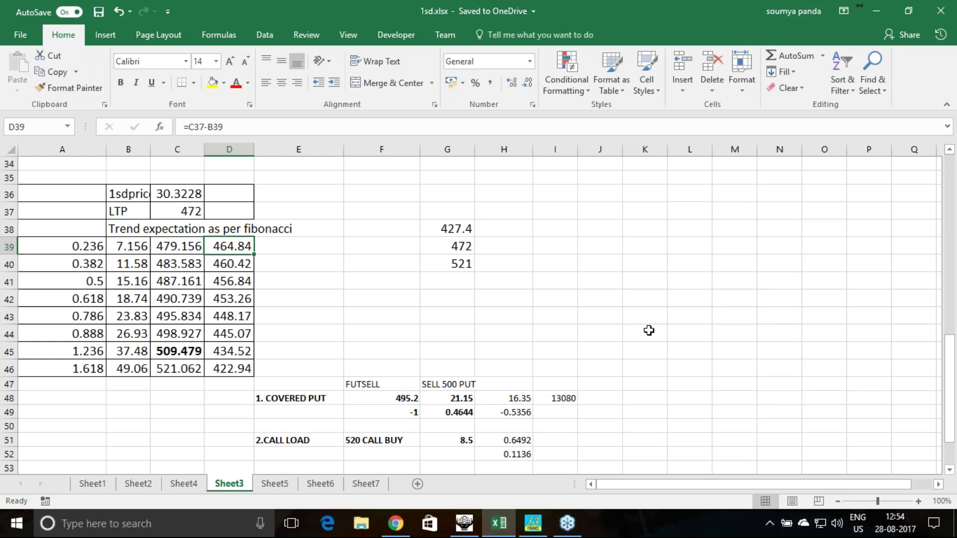
Switch to Chrome, return to the Smart Finance home page, open its Contact us page and highlight the first e-mail address.
{"action": "left_click", "coordinate": [464, 529]}
{"action": "left_click", "coordinate": [396, 524]}
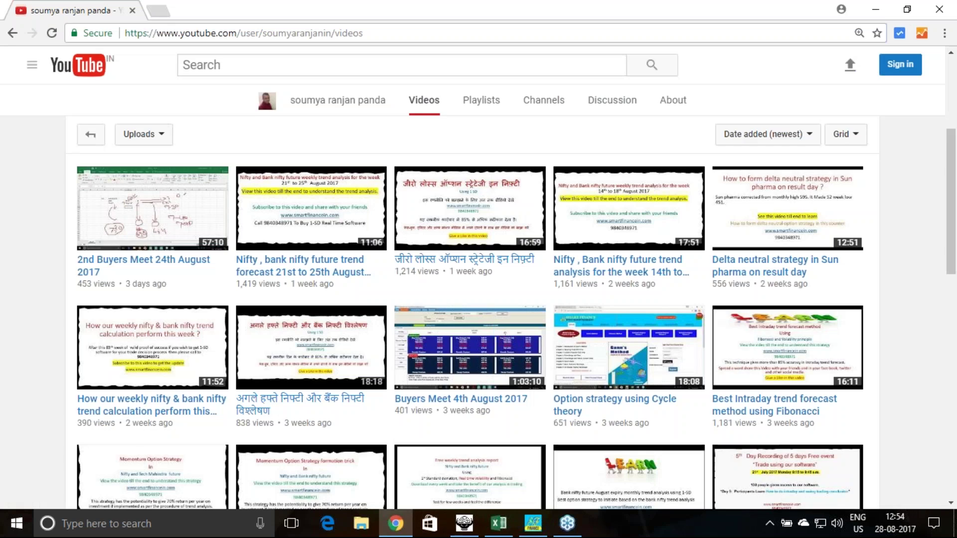
{"action": "left_click", "coordinate": [13, 33]}
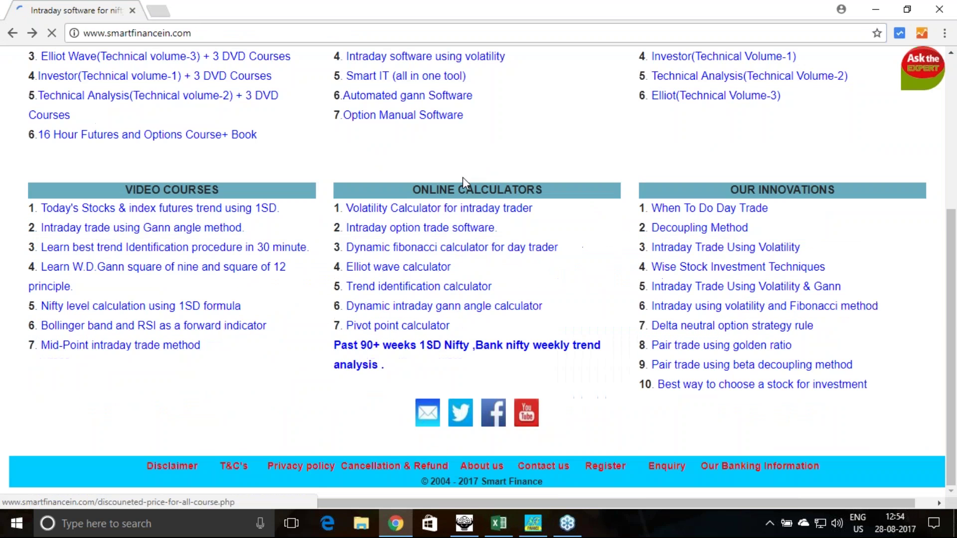
{"action": "left_click", "coordinate": [543, 466]}
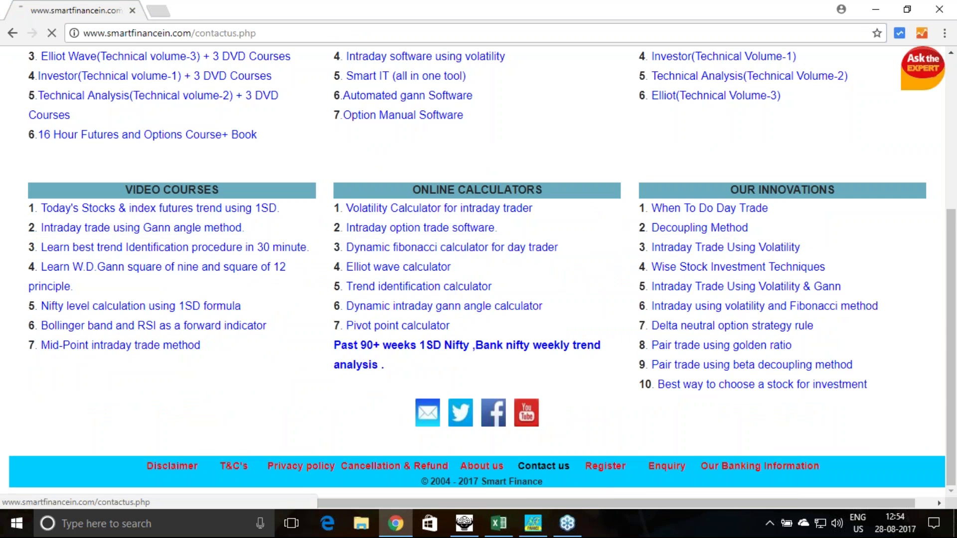
{"action": "left_click_drag", "start_coordinate": [100, 358], "coordinate": [242, 358]}
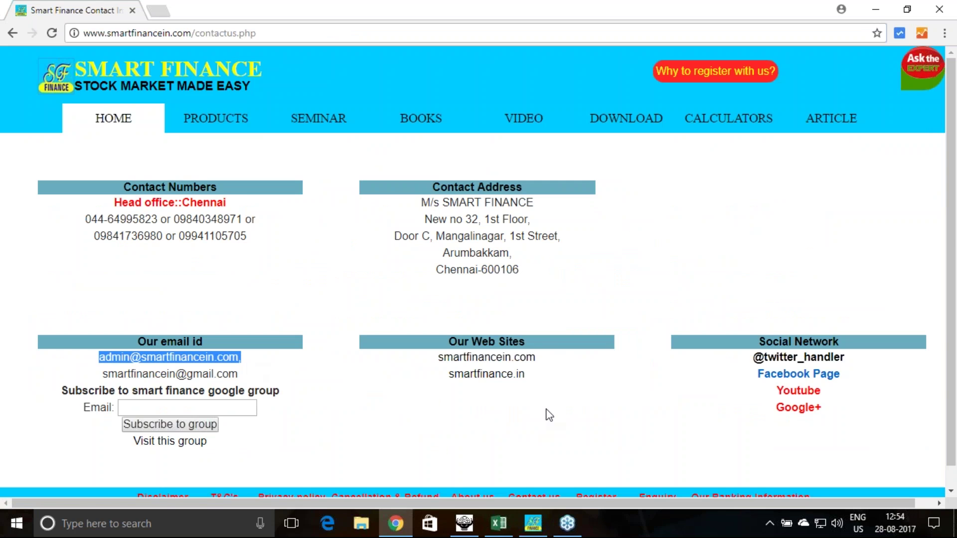